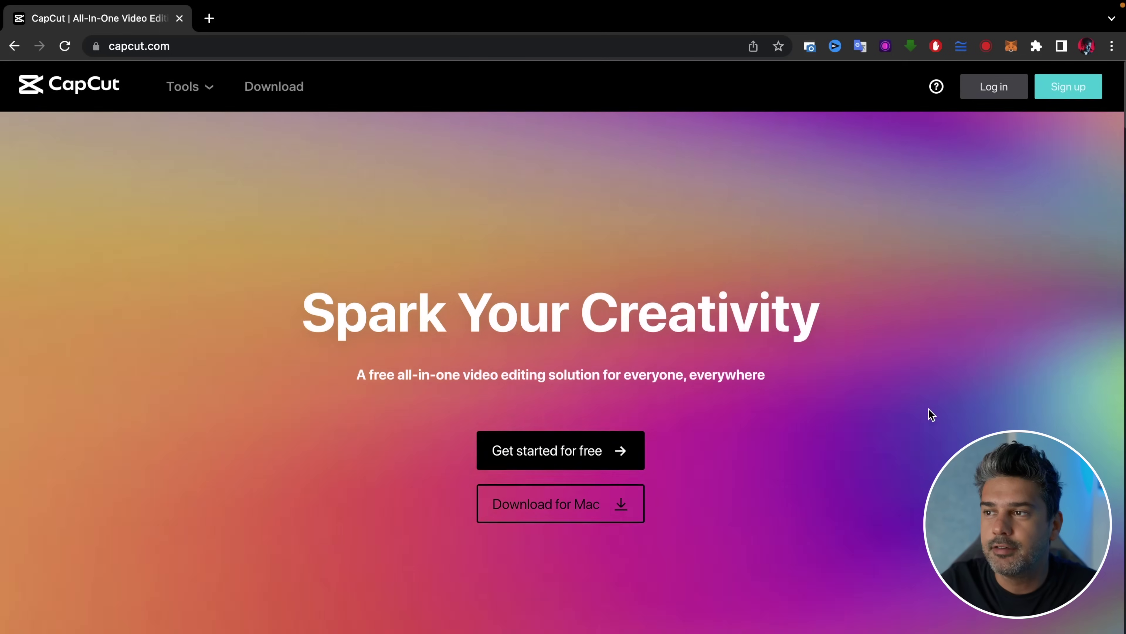
Look over the CapCut homepage and download the desktop editor for Mac
scroll(930, 415, "down", 2)
scroll(930, 413, "up", 2)
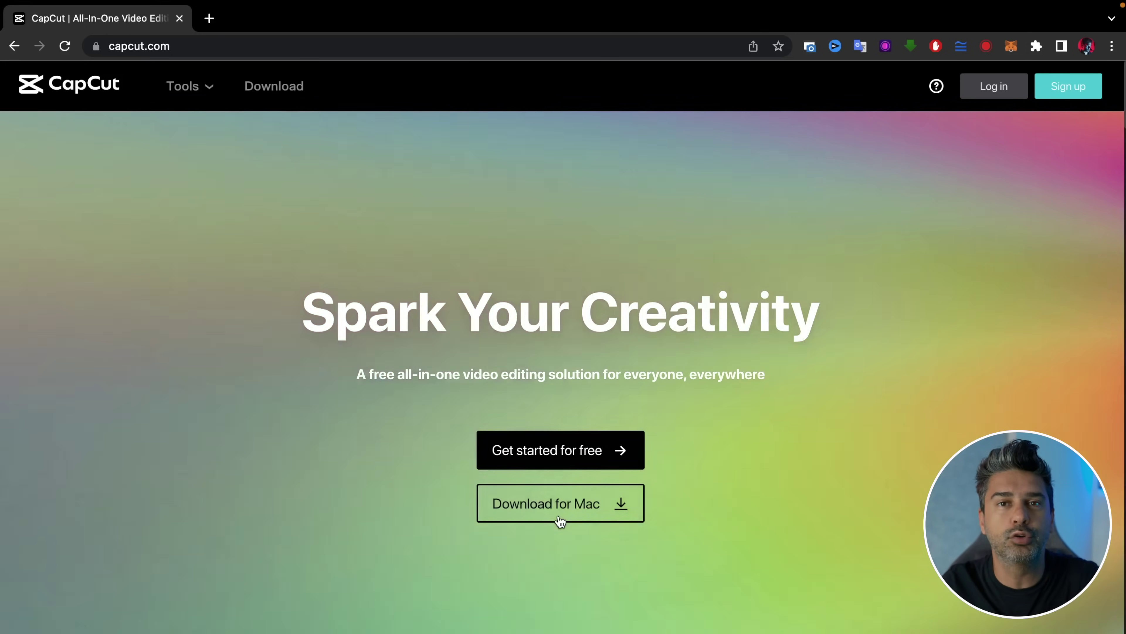
scroll(891, 534, "down", 2)
scroll(816, 530, "down", 20)
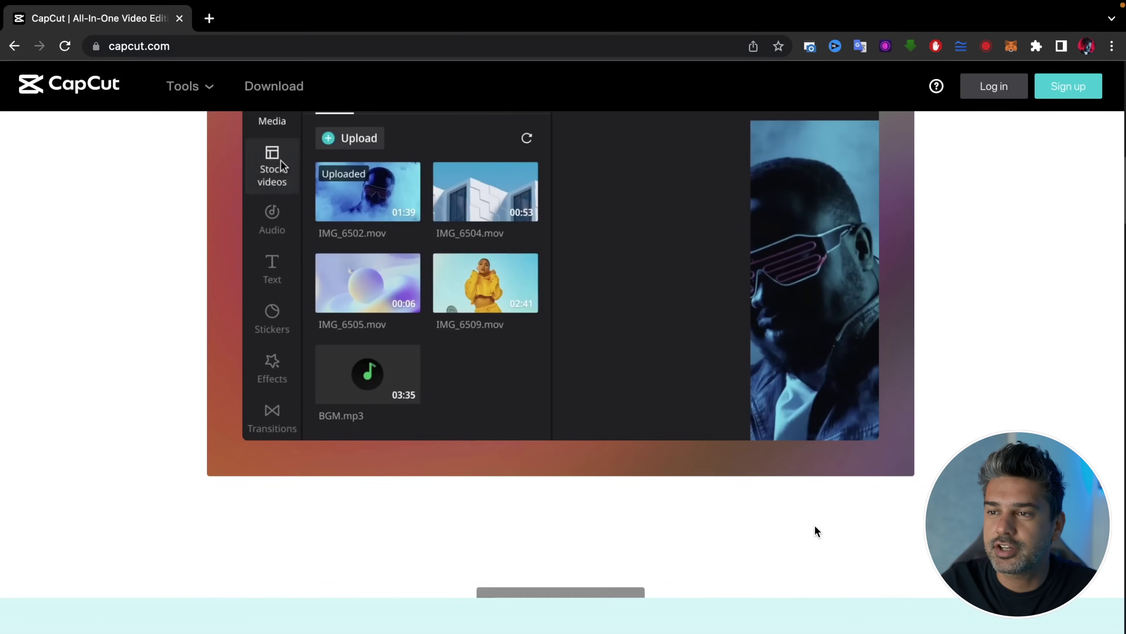
scroll(815, 526, "down", 20)
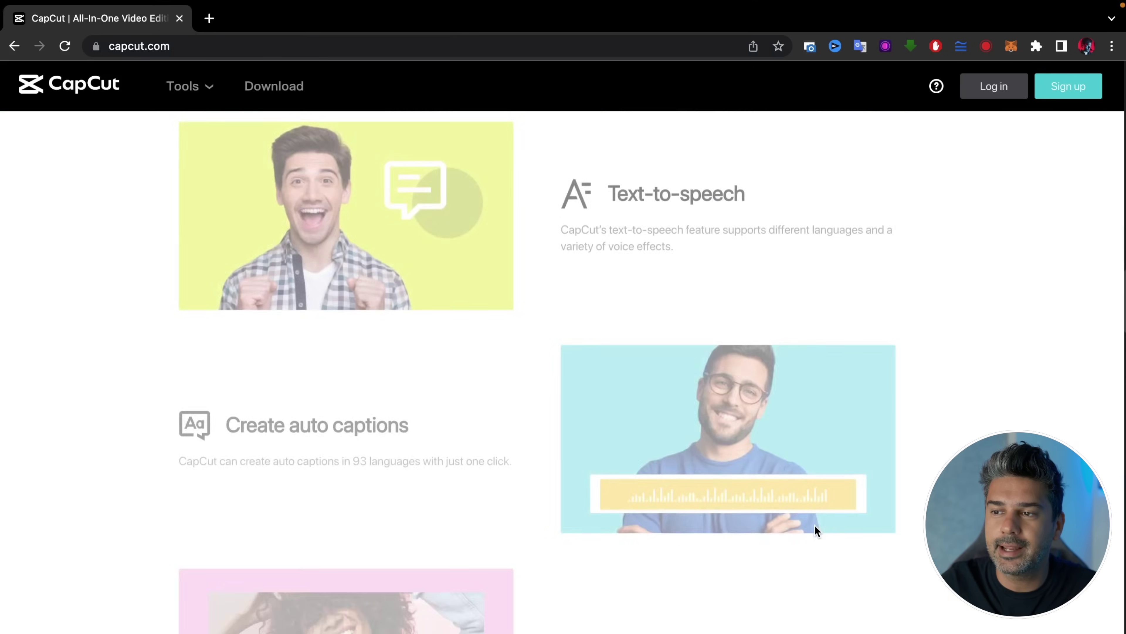
scroll(815, 524, "down", 20)
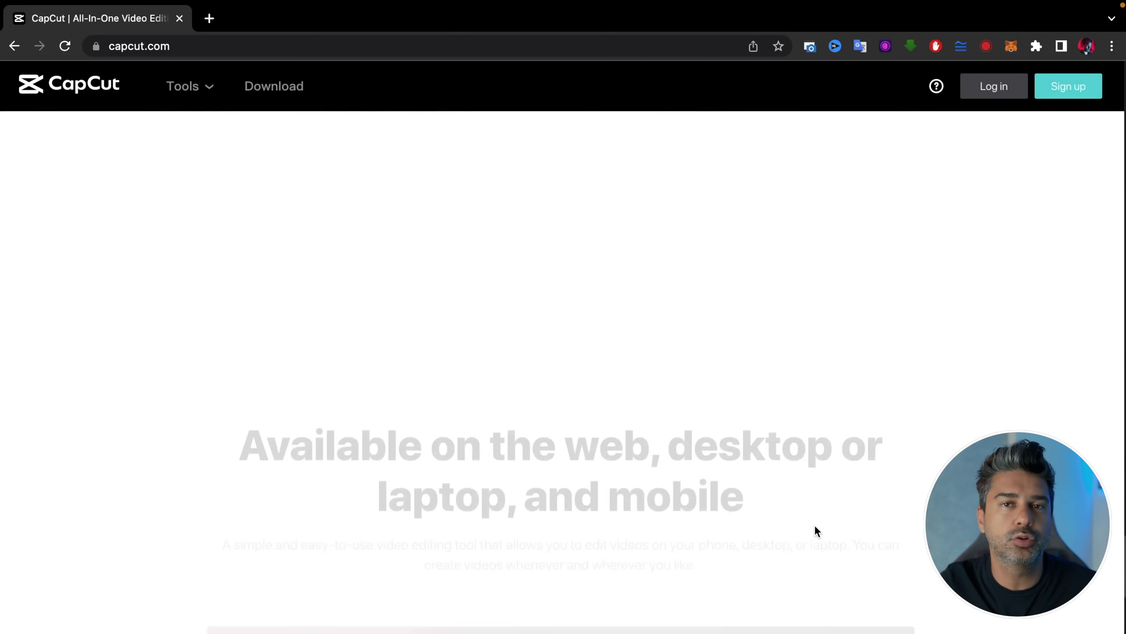
scroll(816, 523, "up", 6)
scroll(817, 537, "up", 20)
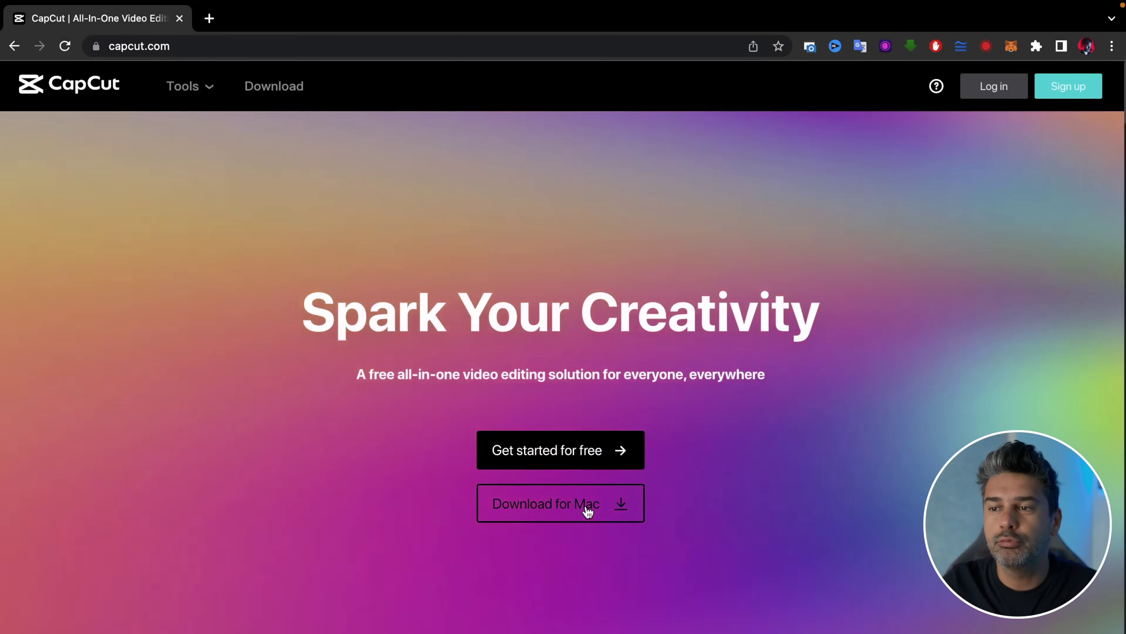
left_click(586, 509)
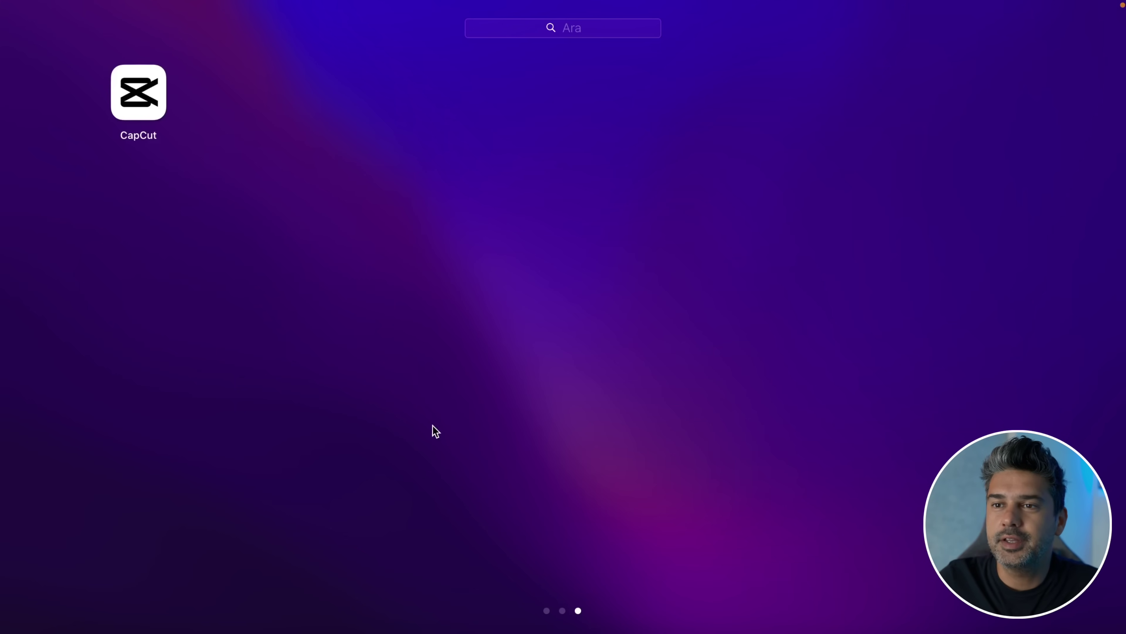
Launch the CapCut desktop app, sign in with Google, and close the leftover browser window
left_click(145, 95)
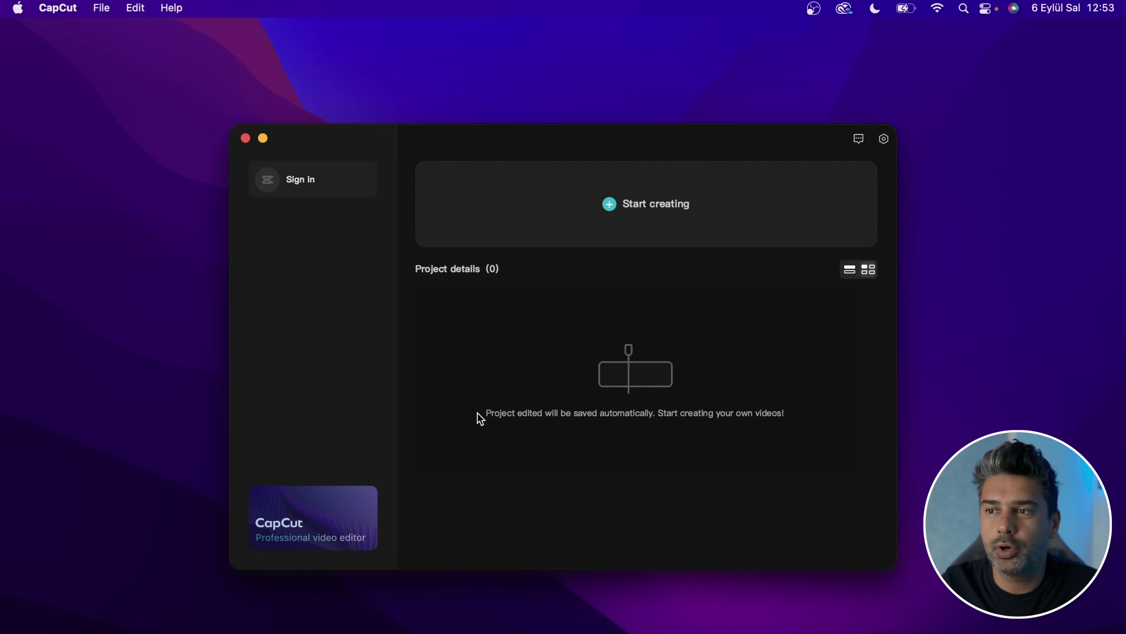
left_click(308, 184)
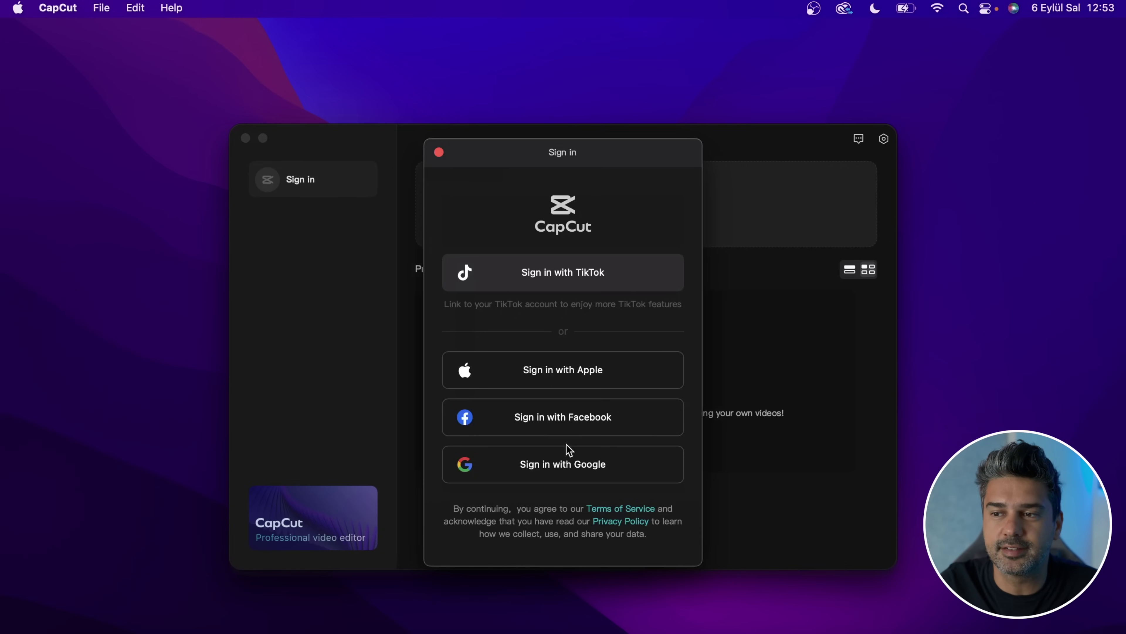
left_click(567, 465)
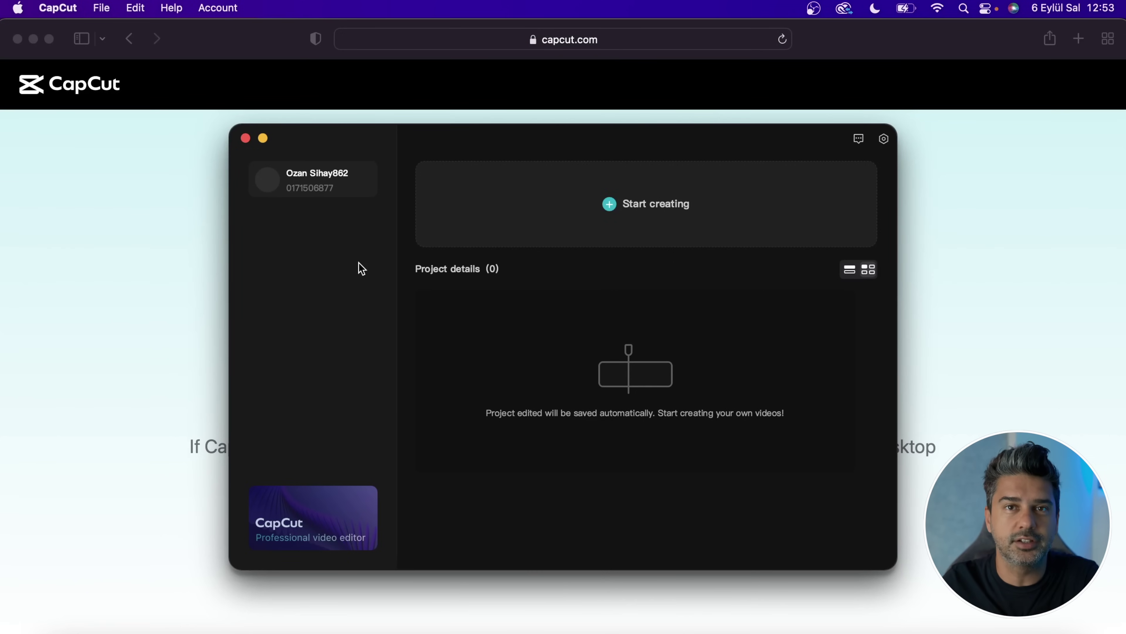
left_click(17, 39)
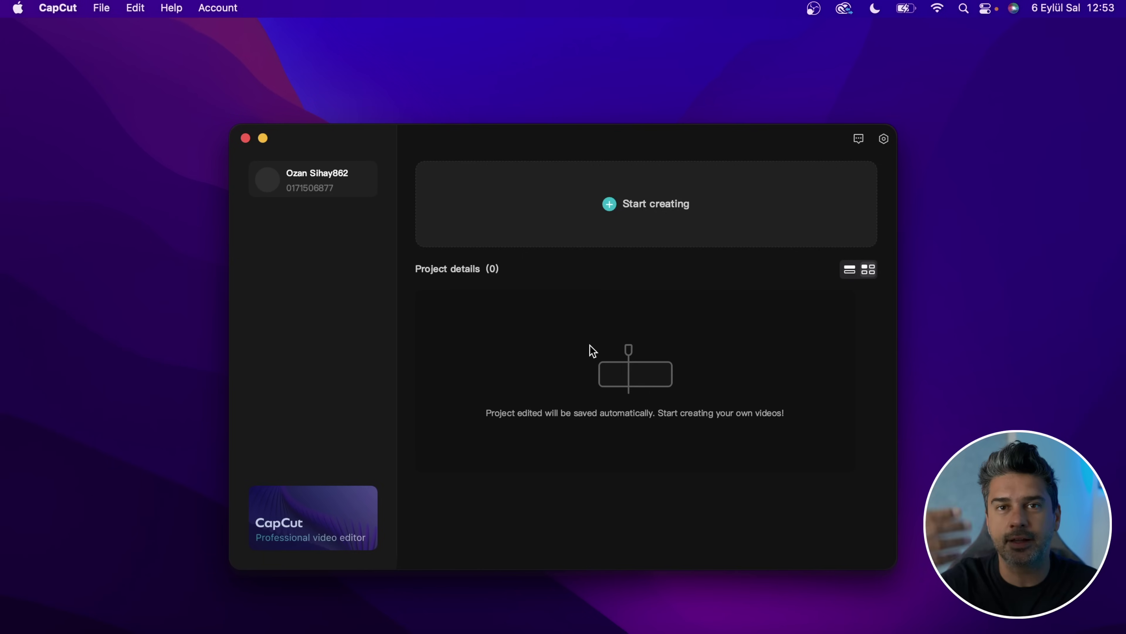
Start a new project and check the local files available for import without importing any
left_click(623, 207)
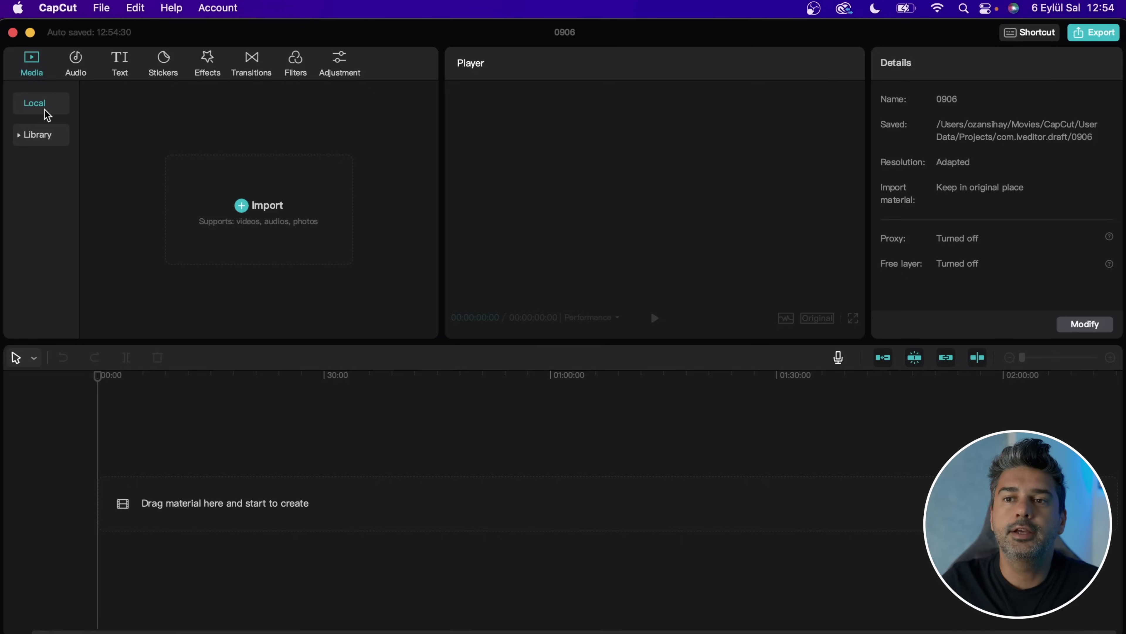
left_click(241, 216)
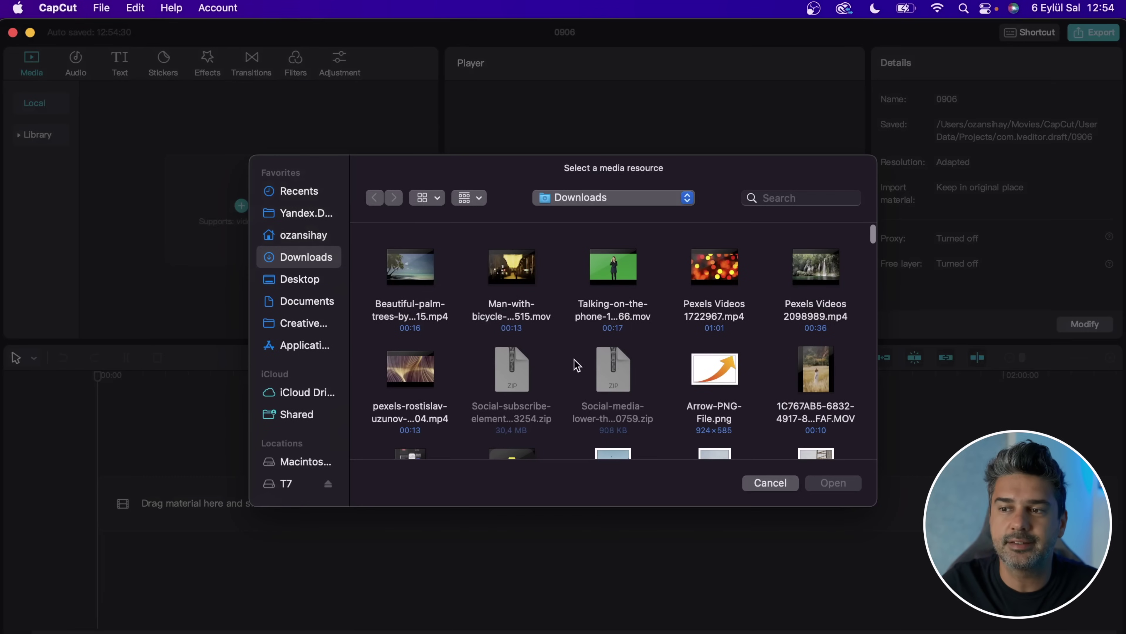
left_click(776, 483)
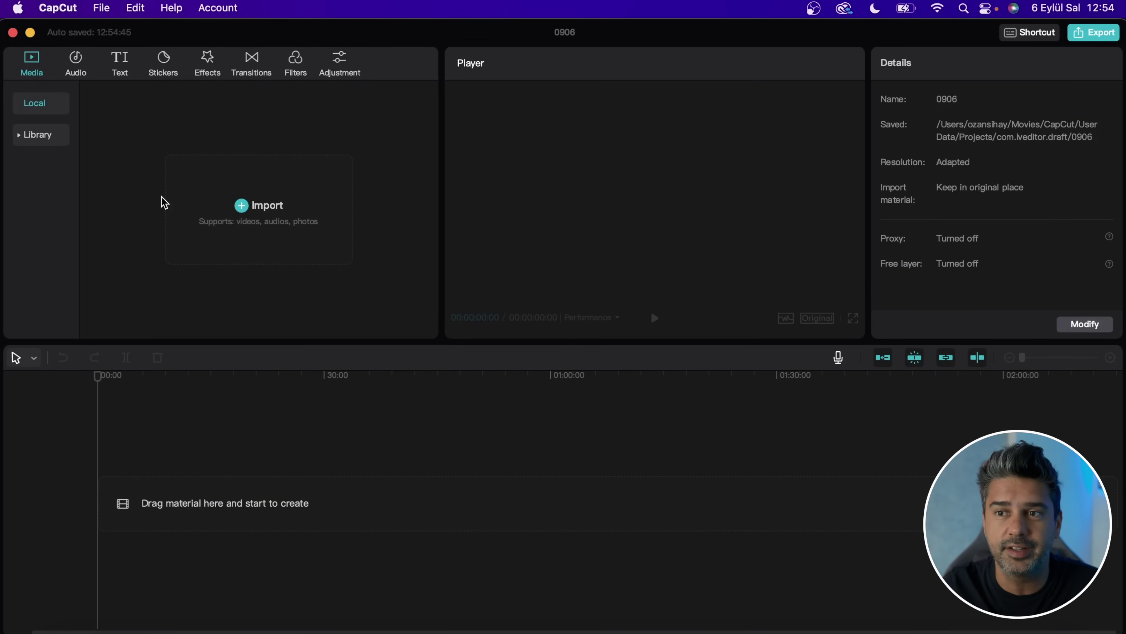
Look through the built-in media library's B&W and Animation stock clips
left_click(27, 135)
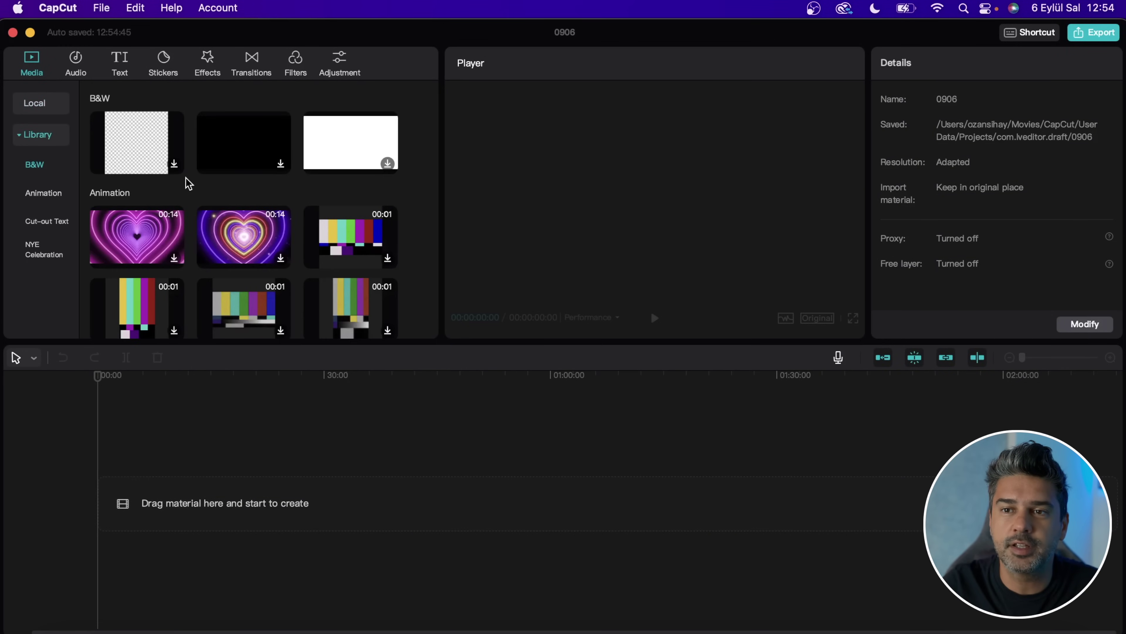
scroll(256, 190, "down", 5)
scroll(266, 195, "down", 5)
scroll(262, 226, "up", 10)
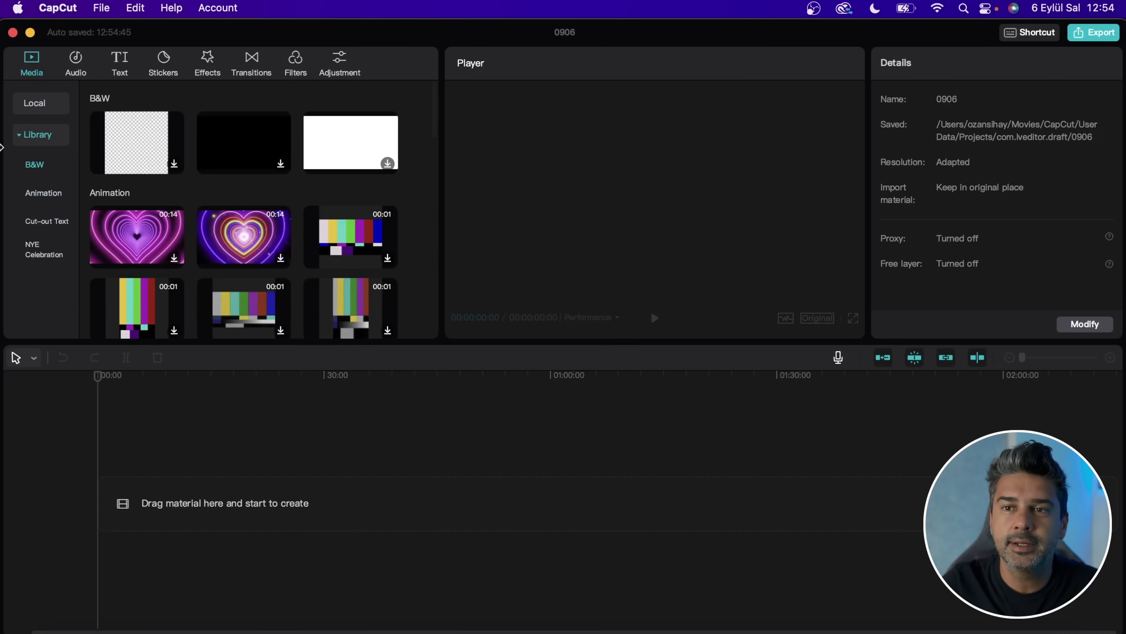
left_click(20, 134)
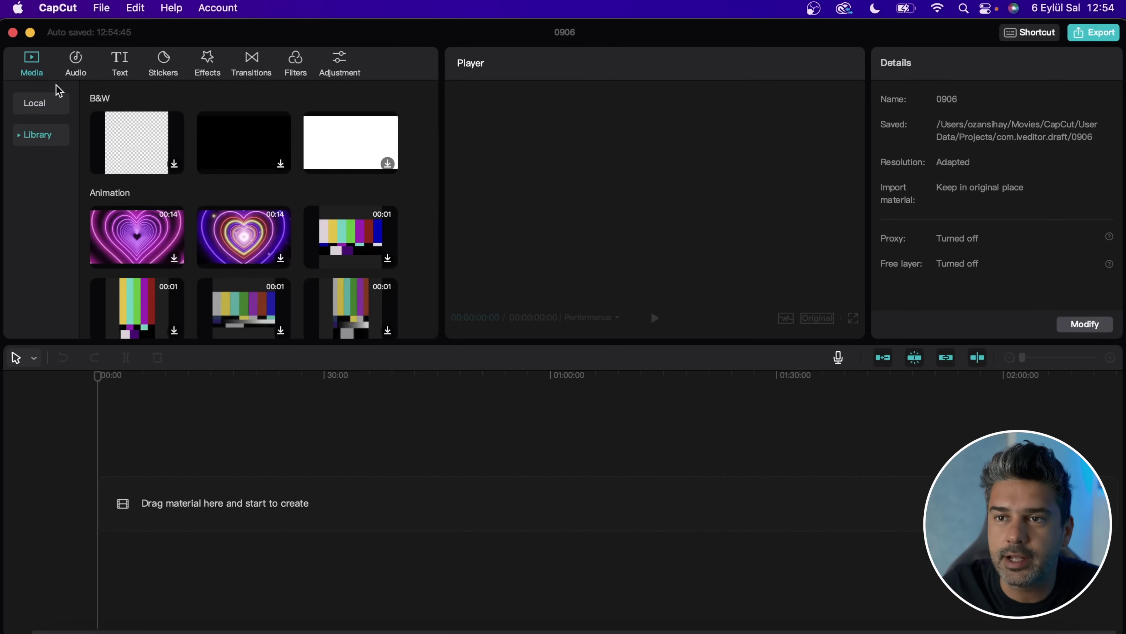
Browse the audio library's music categories, including Beats, Fresh, LOVE LESSONS, Pop, PopUpAlbum and SlipStream
left_click(78, 68)
scroll(33, 178, "down", 2)
left_click(38, 116)
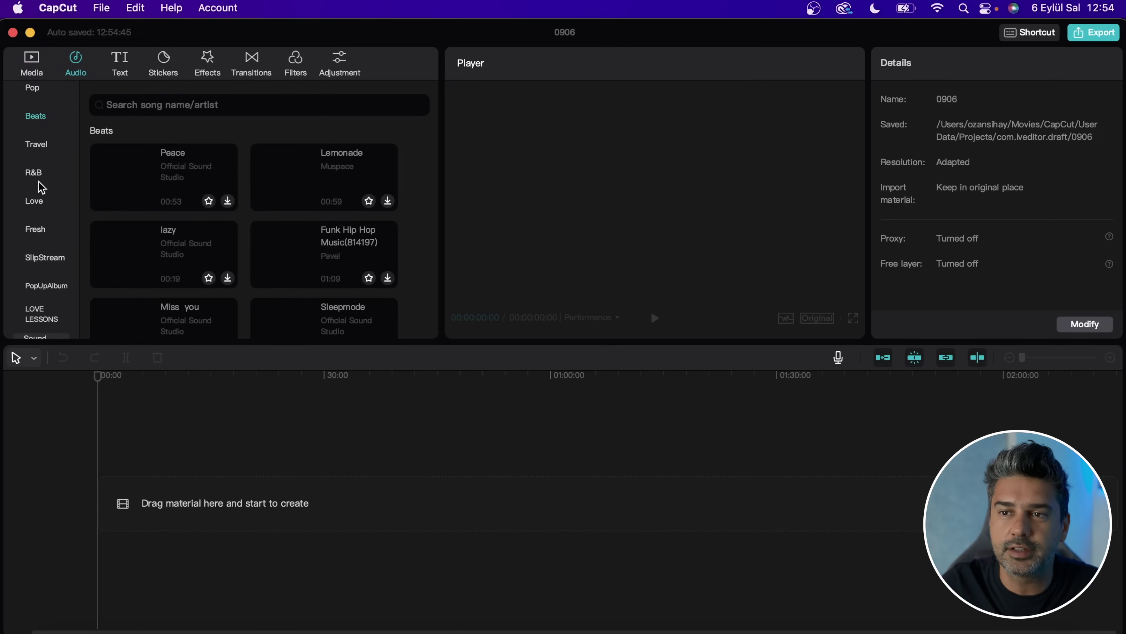
left_click(38, 227)
scroll(42, 249, "down", 3)
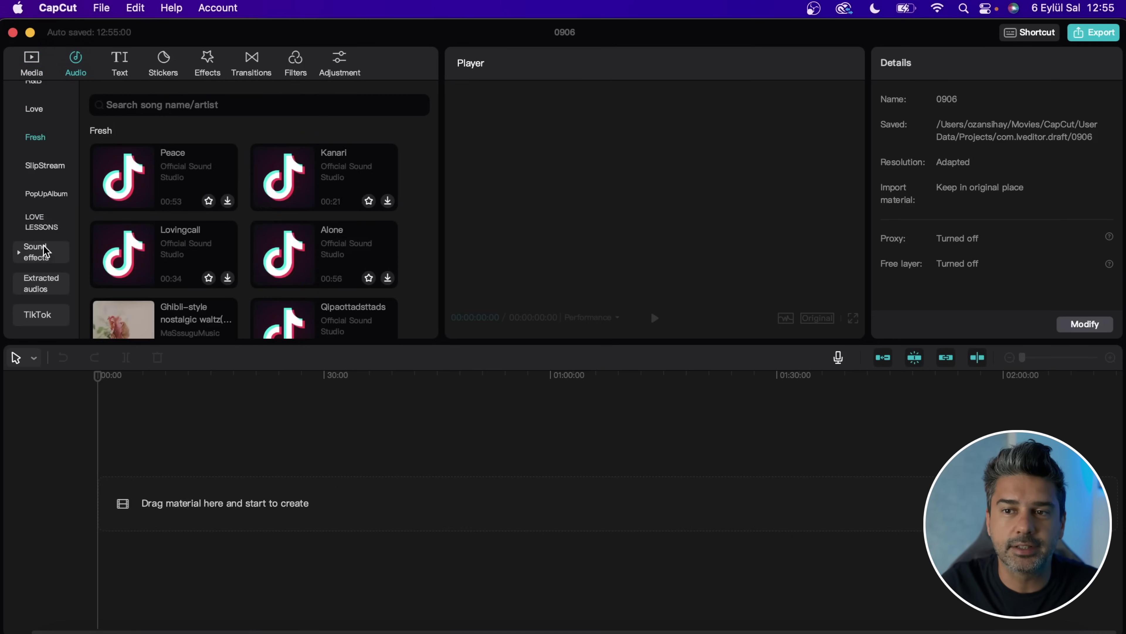
left_click(52, 224)
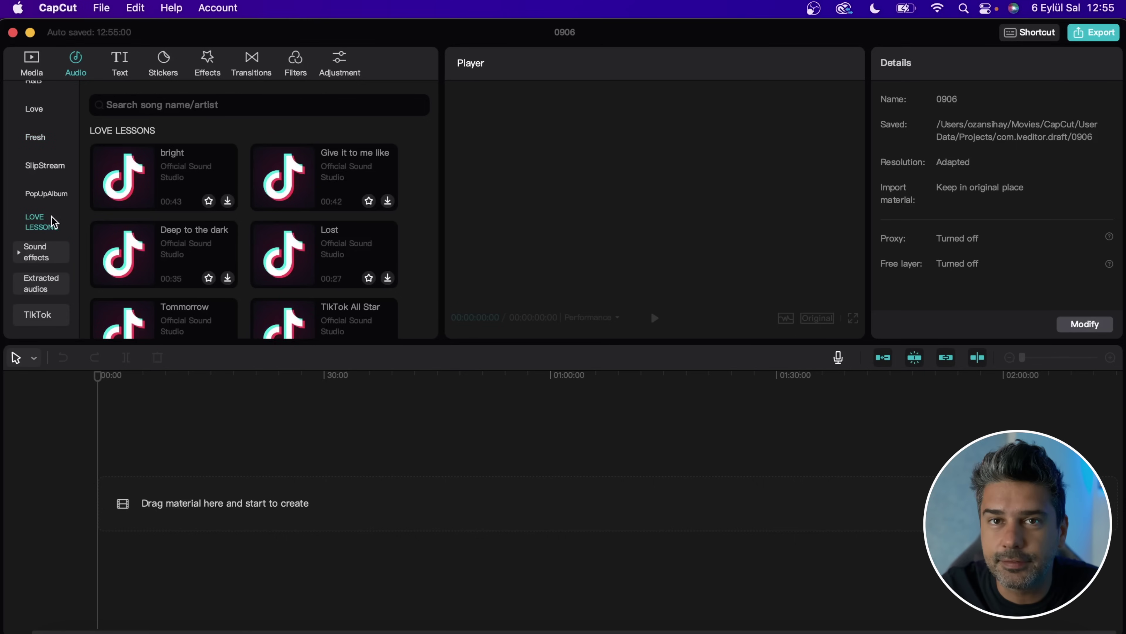
scroll(48, 207, "up", 3)
left_click(38, 190)
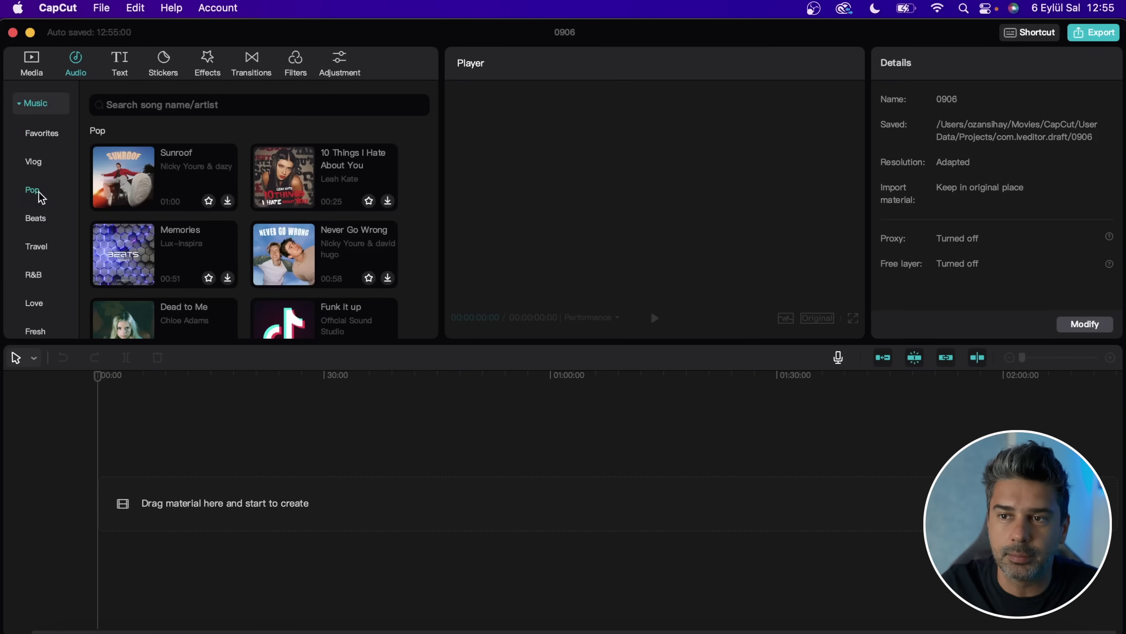
scroll(43, 222, "down", 3)
left_click(46, 221)
left_click(50, 195)
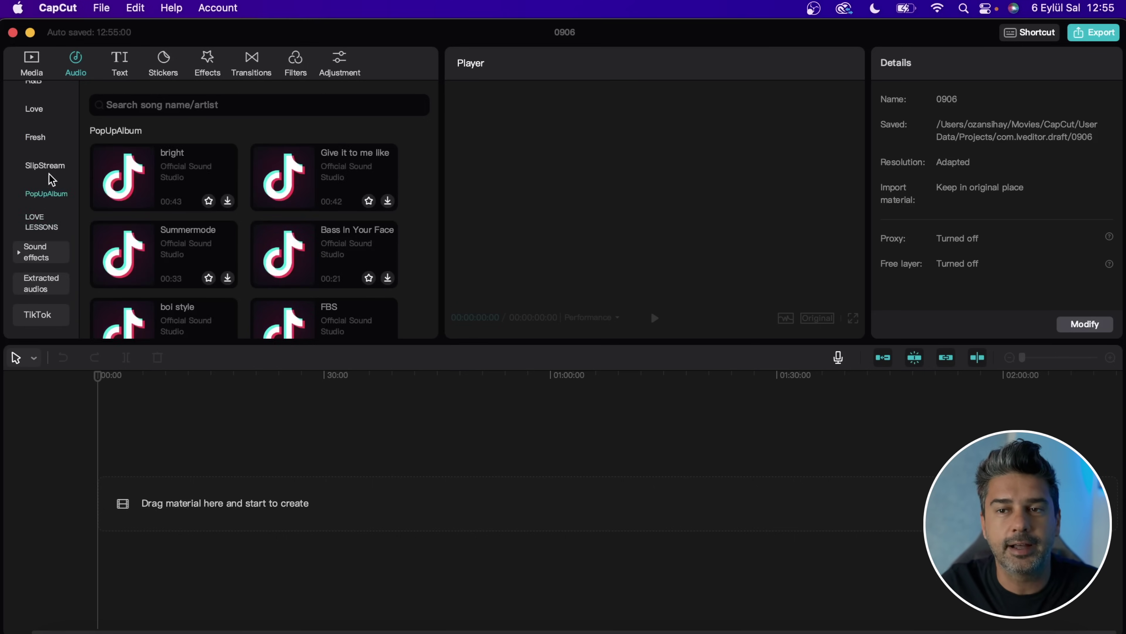
left_click(49, 174)
left_click(34, 139)
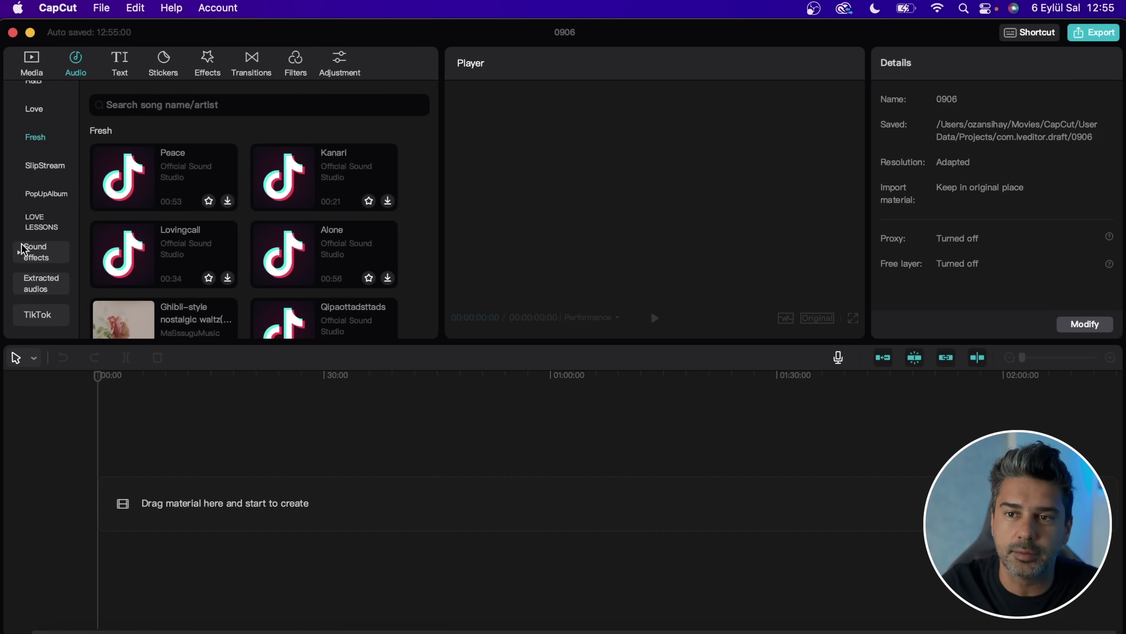
Browse the Performance and Laugh sound effects and preview the young person "goose" and middle aged man laughter
left_click(20, 254)
scroll(21, 259, "down", 2)
left_click(47, 135)
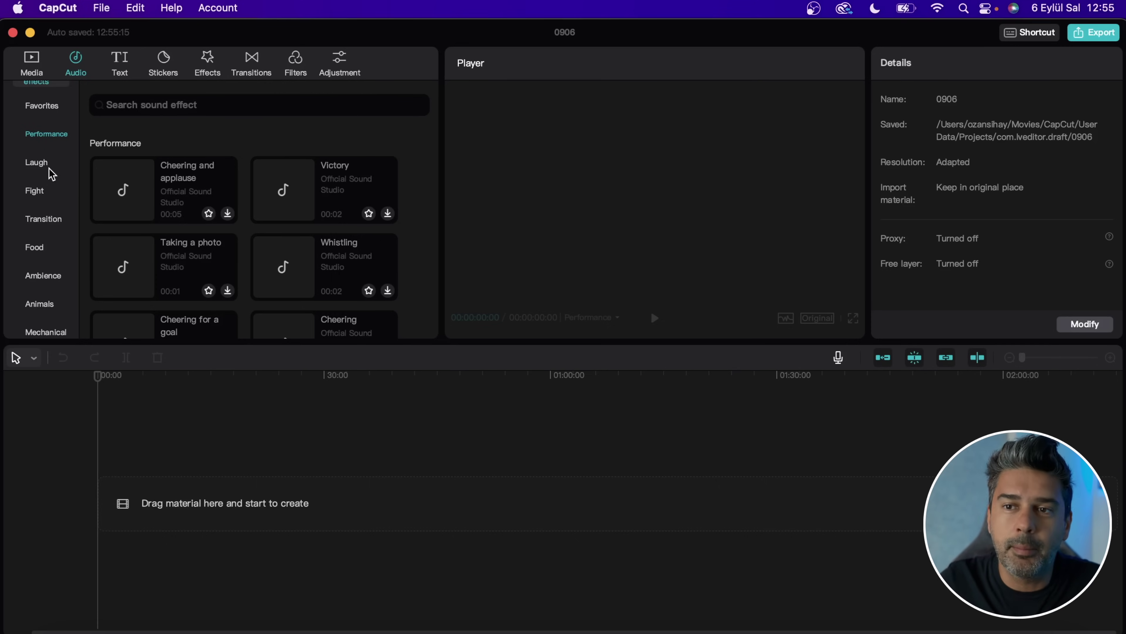
left_click(48, 162)
left_click(227, 214)
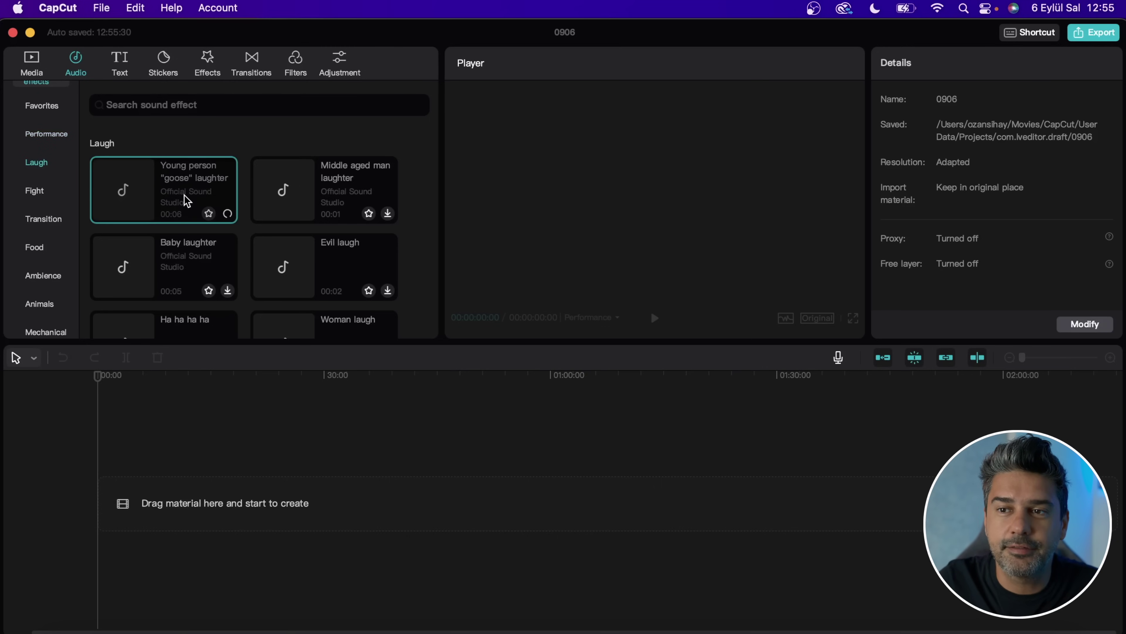
left_click(284, 195)
left_click(48, 133)
Preview Transition sound effects, including 10-second countdown 1, 3-second countdown, Swish, Woosh, Ping, Remembering woosh and Woosh with echo
left_click(45, 218)
left_click(154, 182)
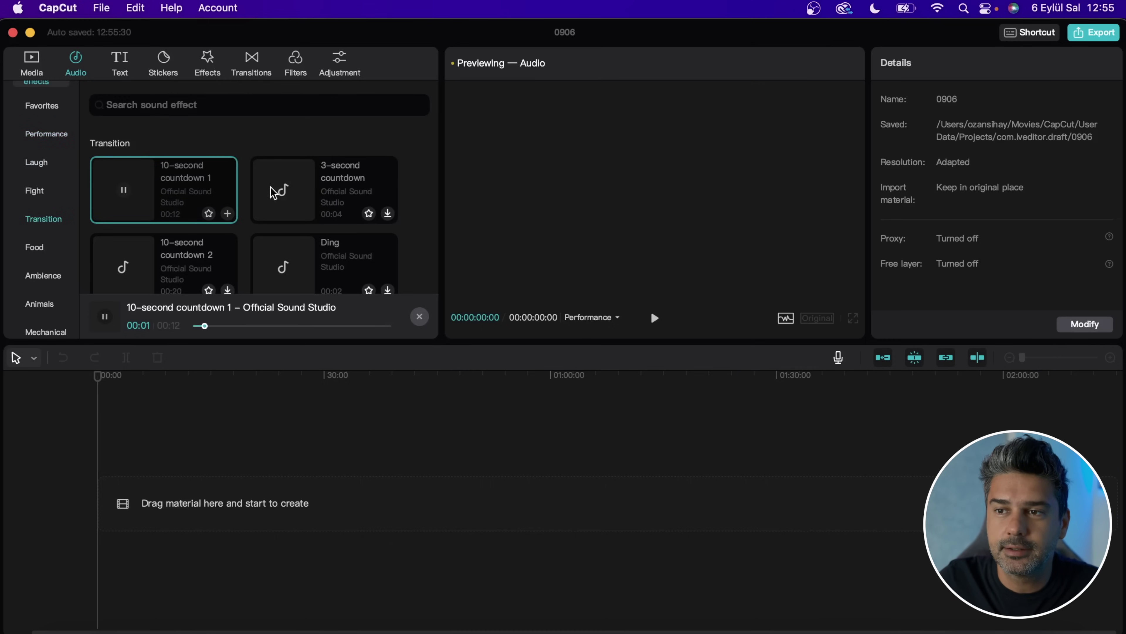
left_click(288, 191)
scroll(295, 212, "down", 3)
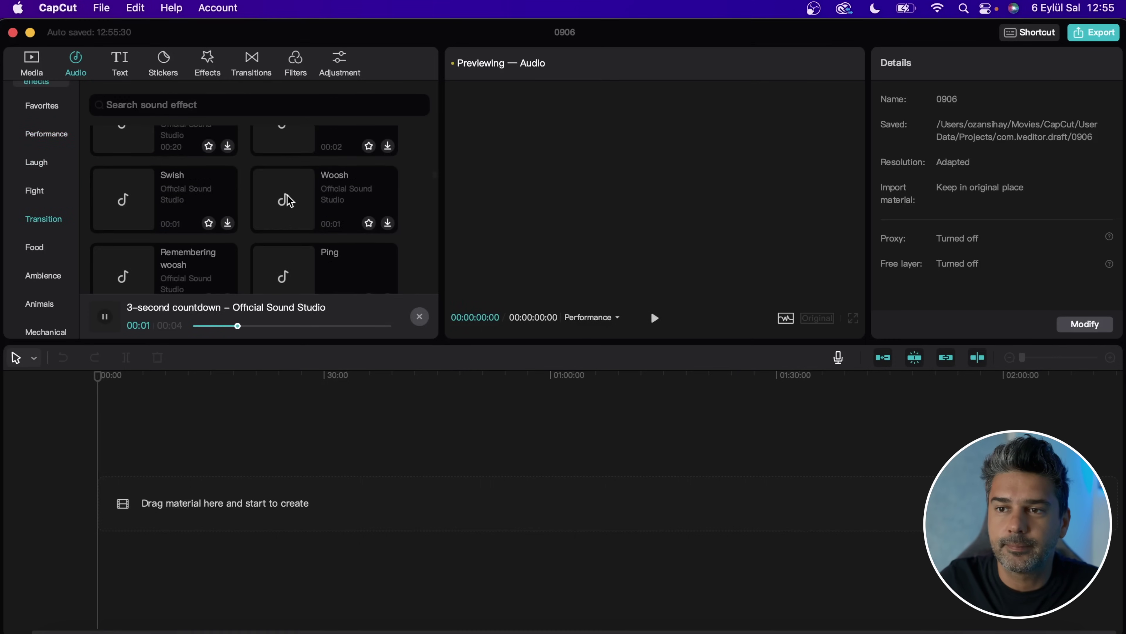
left_click(285, 195)
left_click(191, 200)
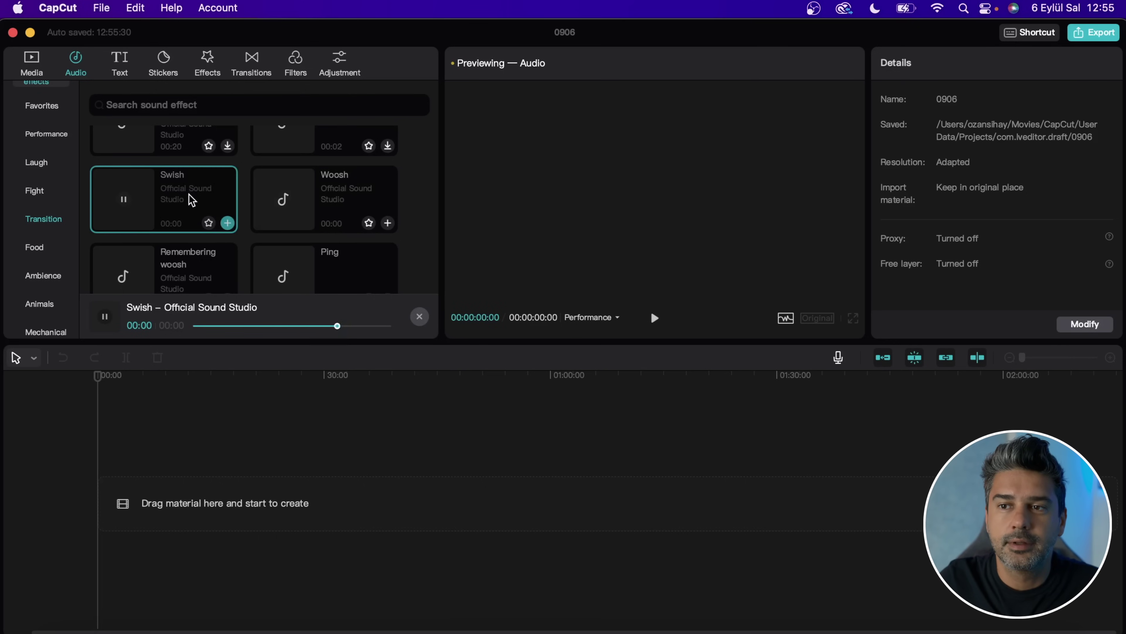
left_click(301, 201)
scroll(302, 201, "down", 2)
left_click(292, 195)
left_click(152, 191)
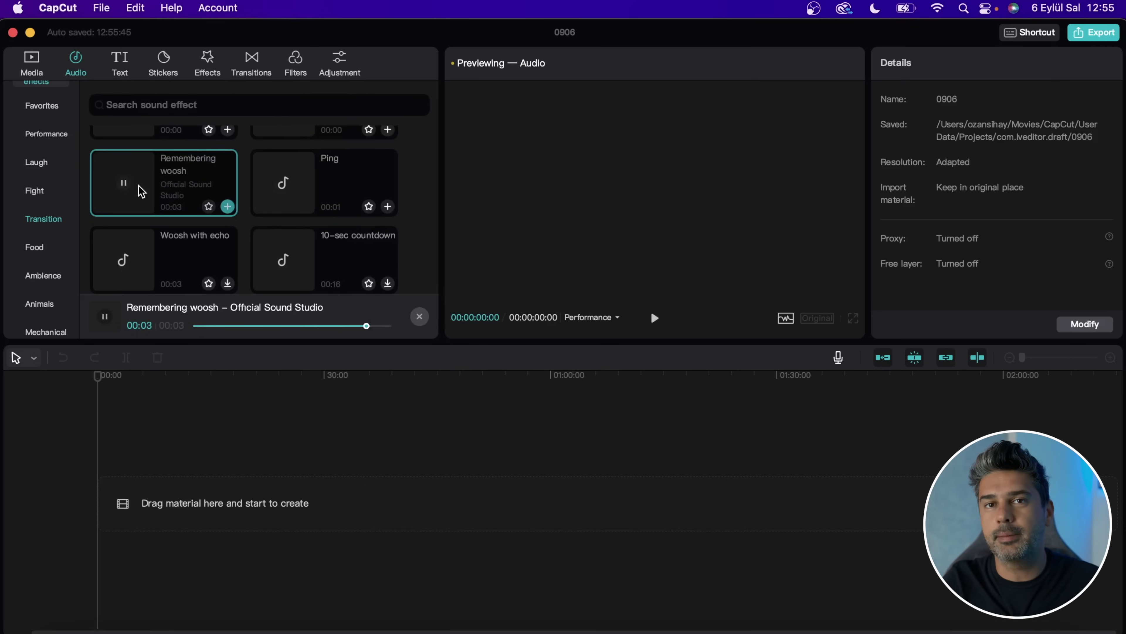
scroll(133, 186, "down", 1)
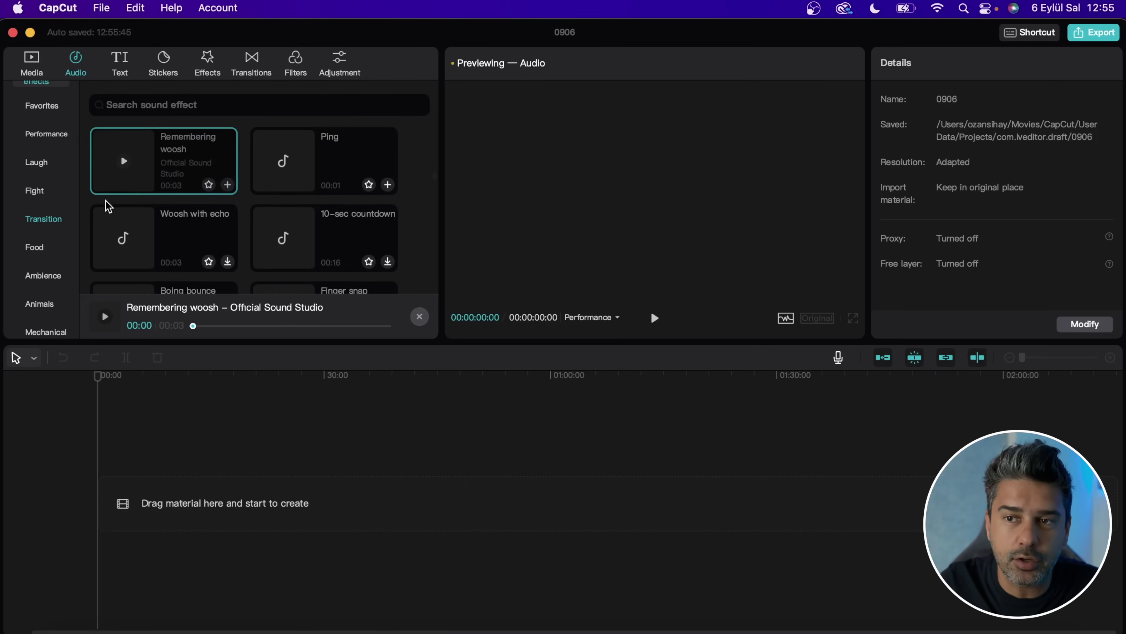
scroll(184, 181, "up", 2)
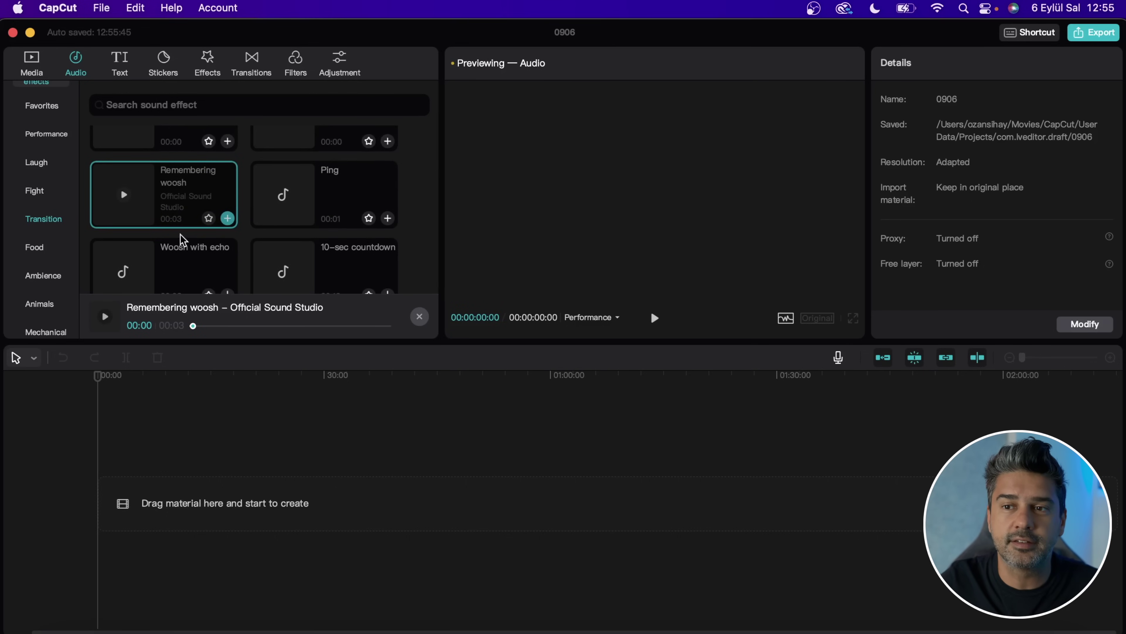
left_click(163, 271)
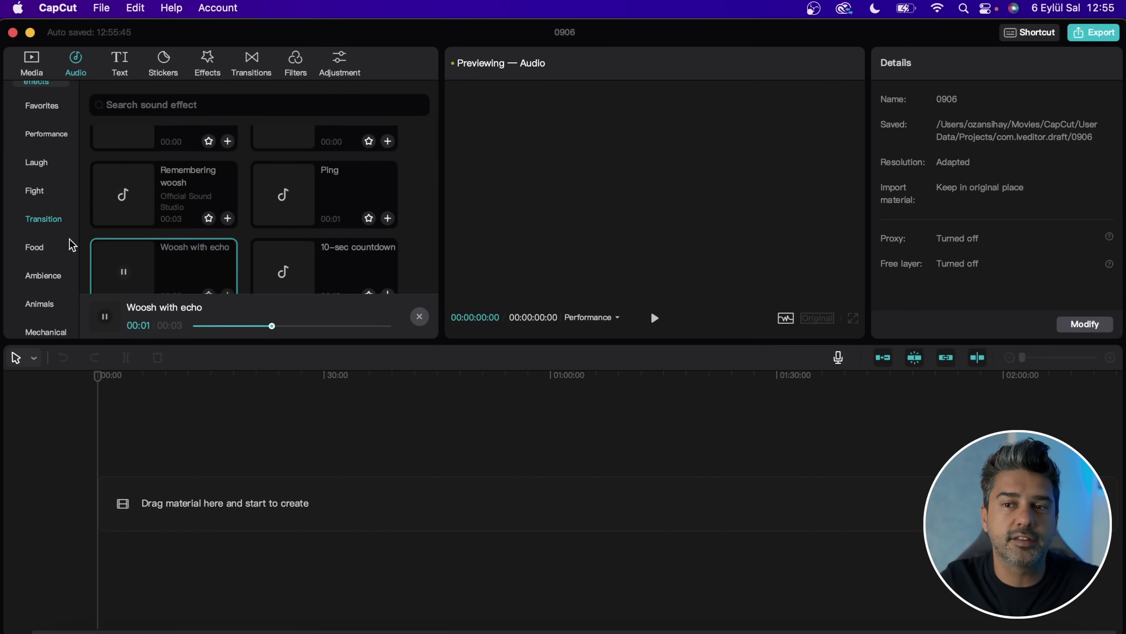
Examine the audio options for extracting sound from a video and linking a TikTok account
scroll(44, 200, "up", 3)
left_click(22, 137)
left_click(37, 167)
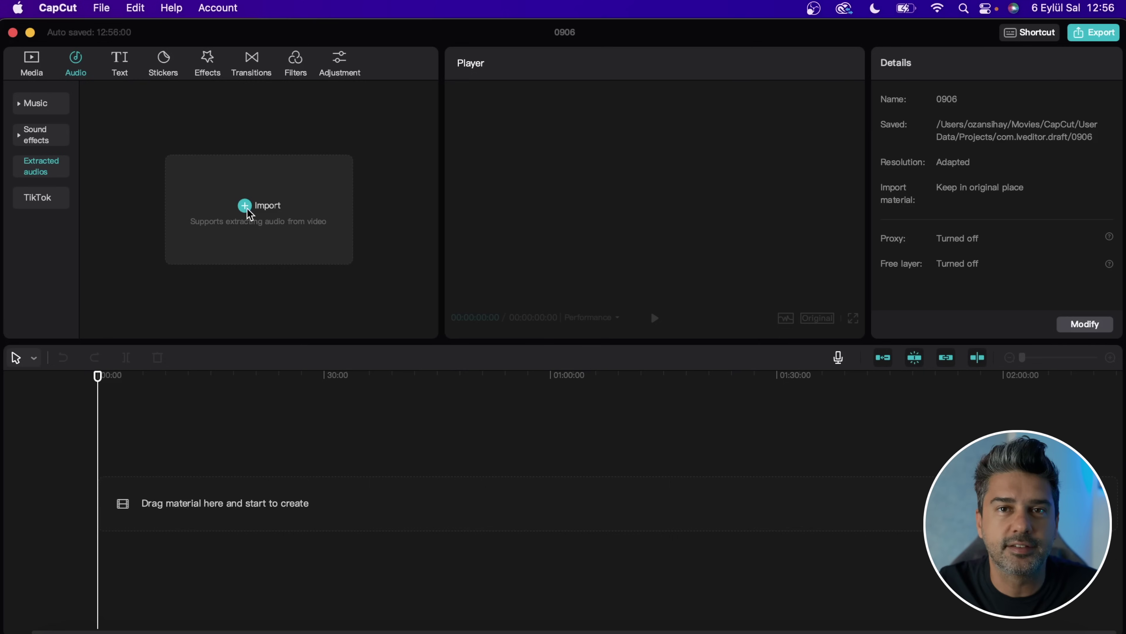
left_click(48, 204)
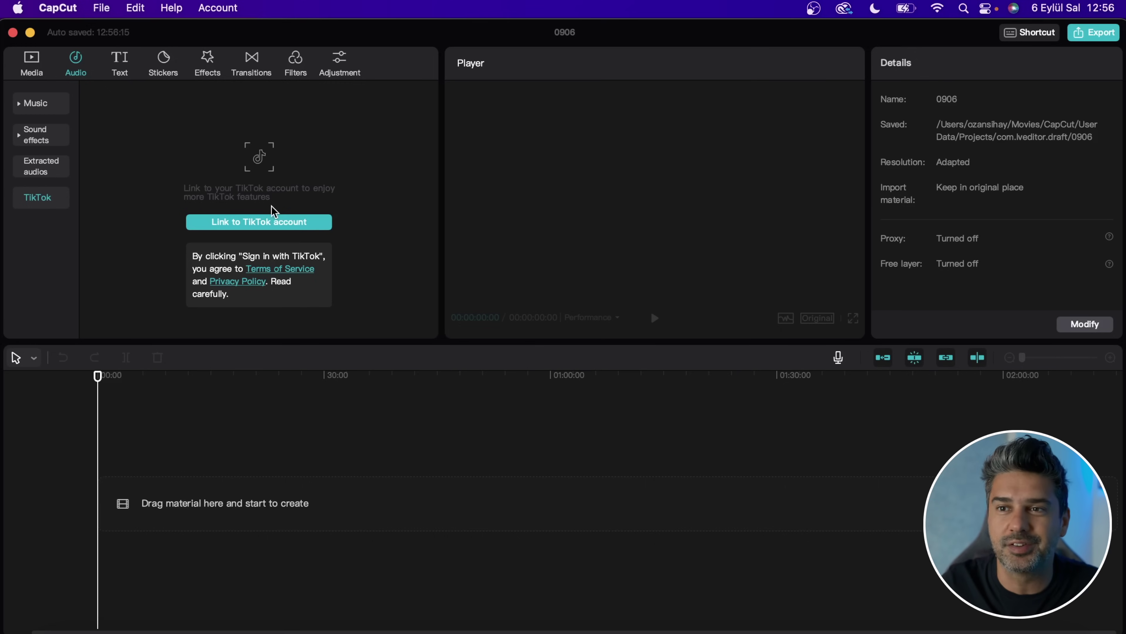
Look at the available text effects and text templates
left_click(120, 64)
left_click(36, 162)
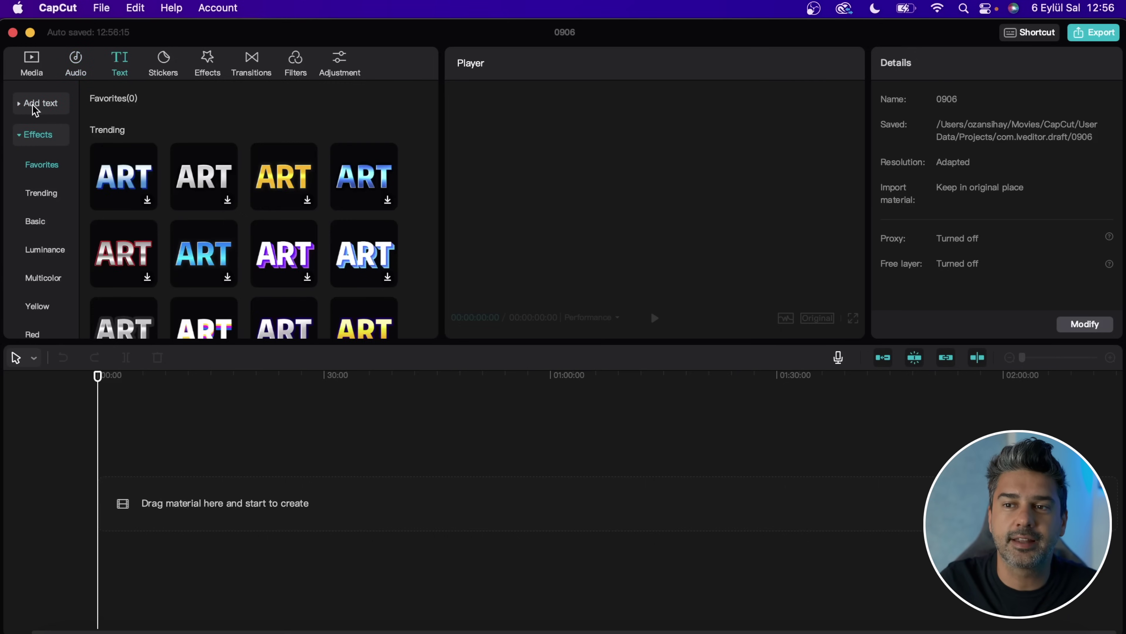
left_click(34, 134)
left_click(26, 165)
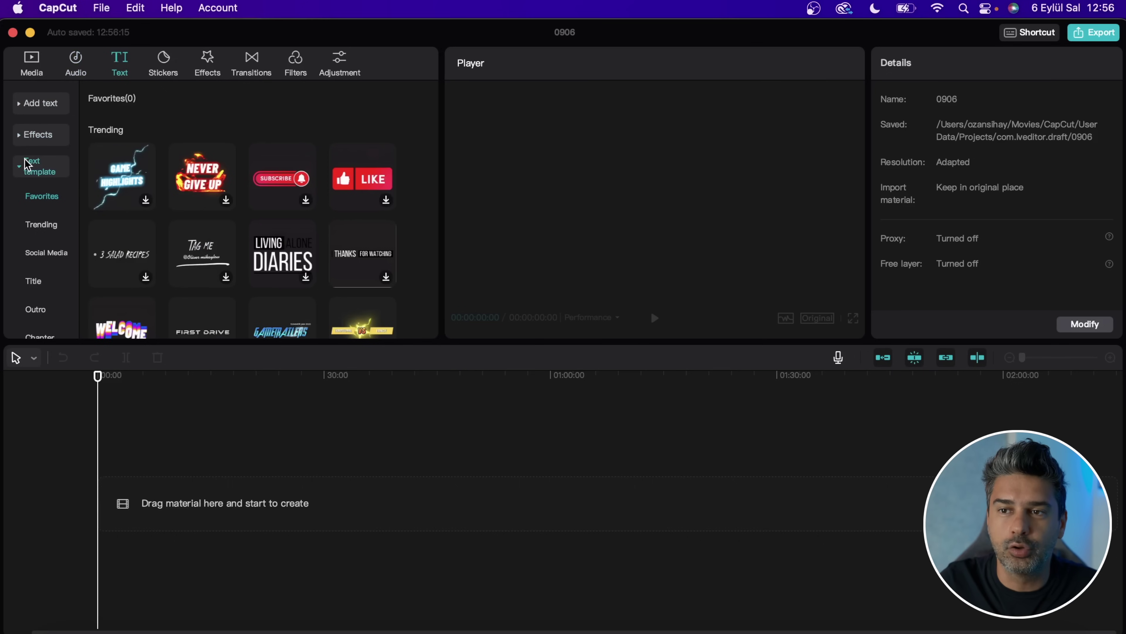
Preview the Game Highlights, Subscribe and Like text templates and browse the Social Media templates
left_click(135, 177)
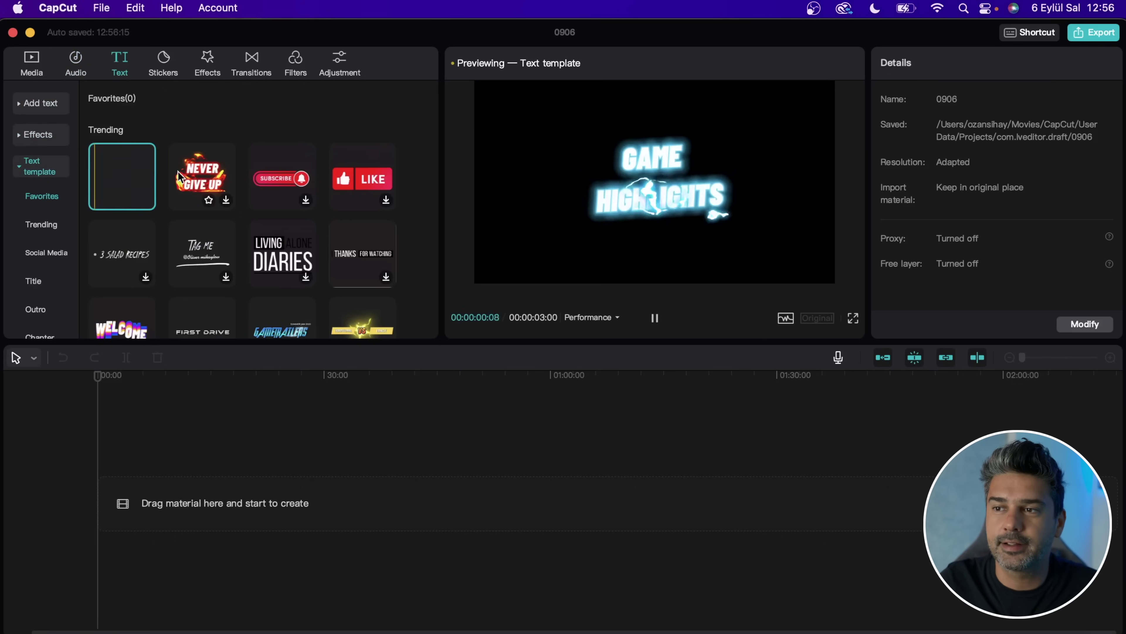
left_click(320, 184)
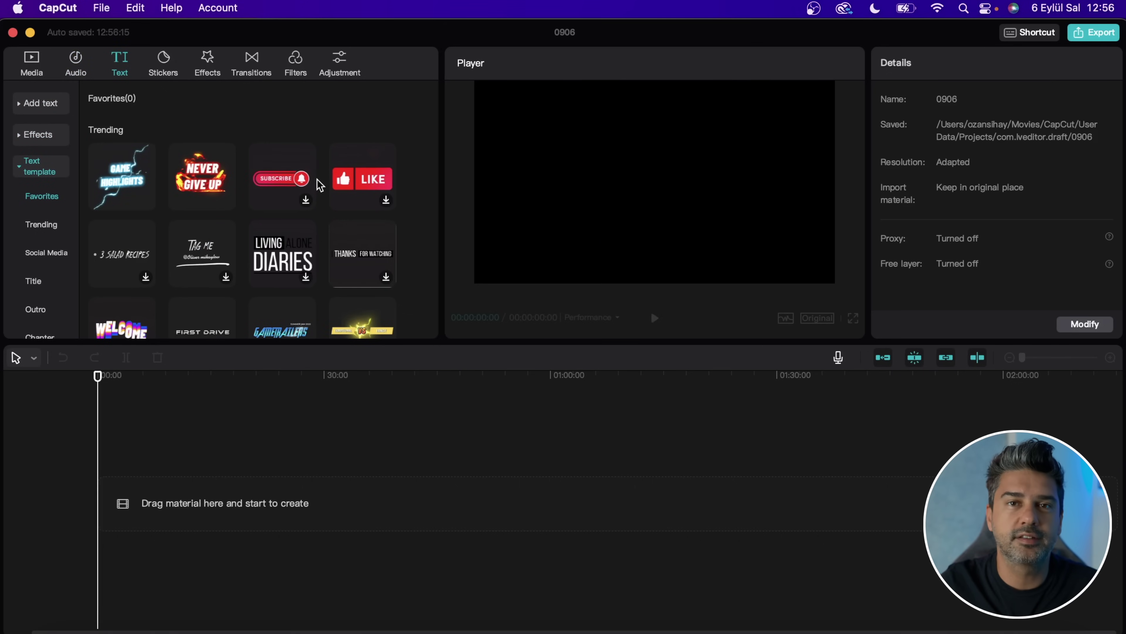
left_click(311, 183)
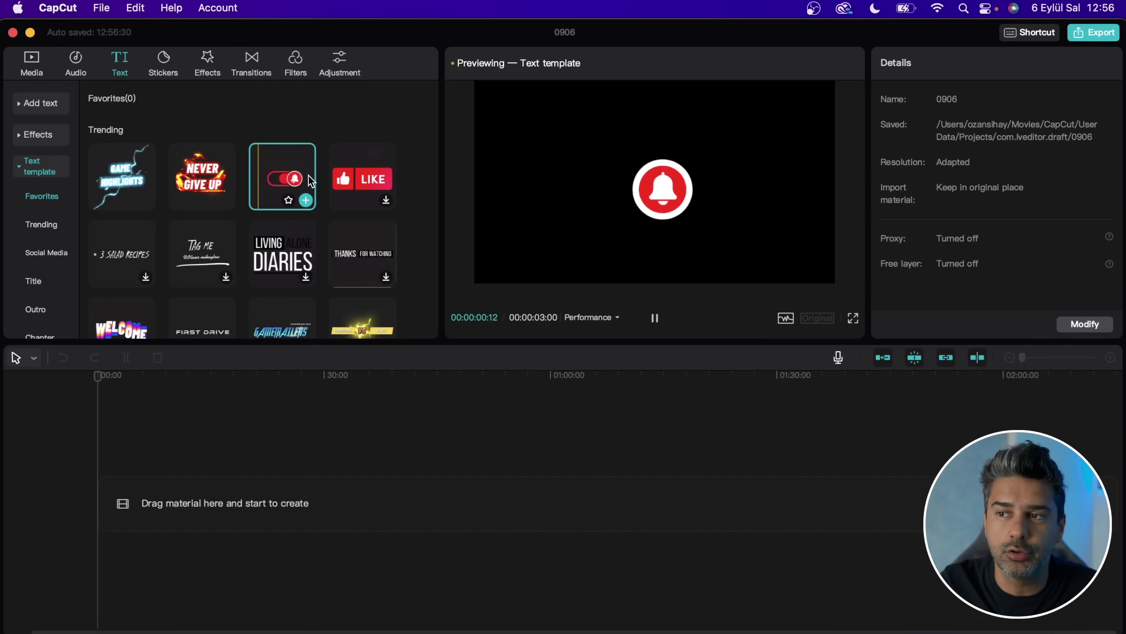
left_click(363, 178)
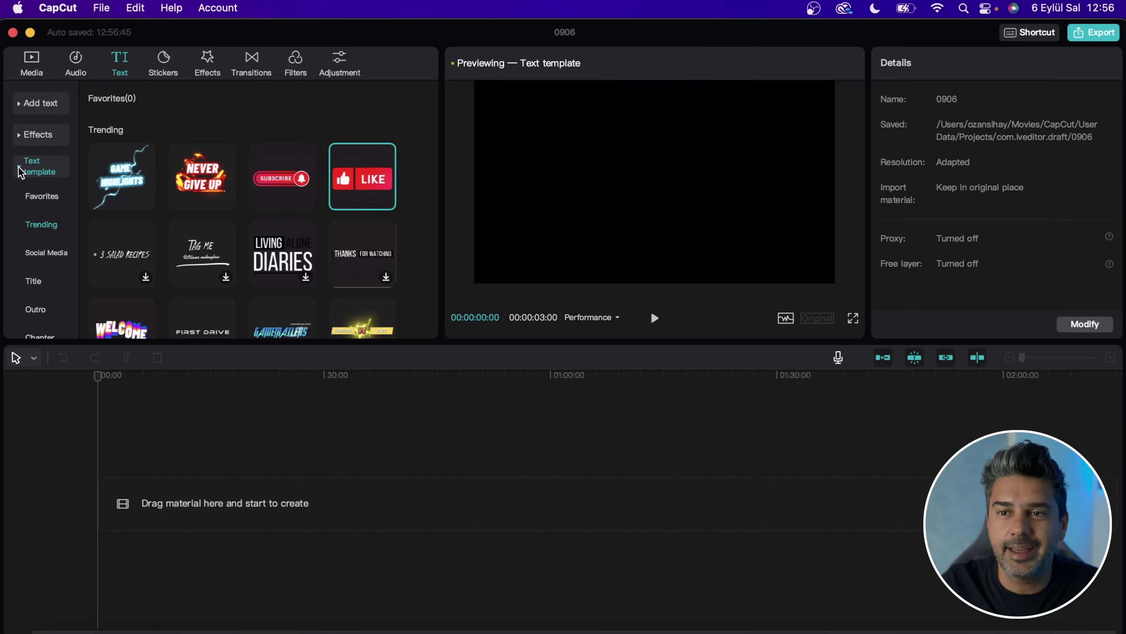
left_click(39, 252)
scroll(121, 226, "down", 5)
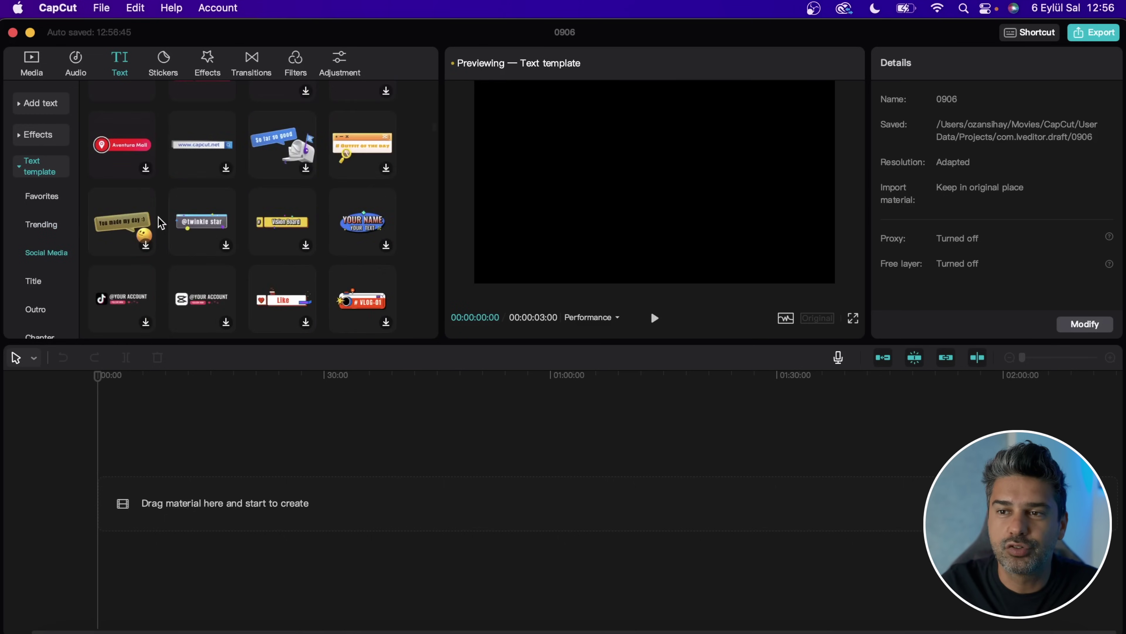
Look at the auto captions feature and the import area for local caption files
left_click(22, 170)
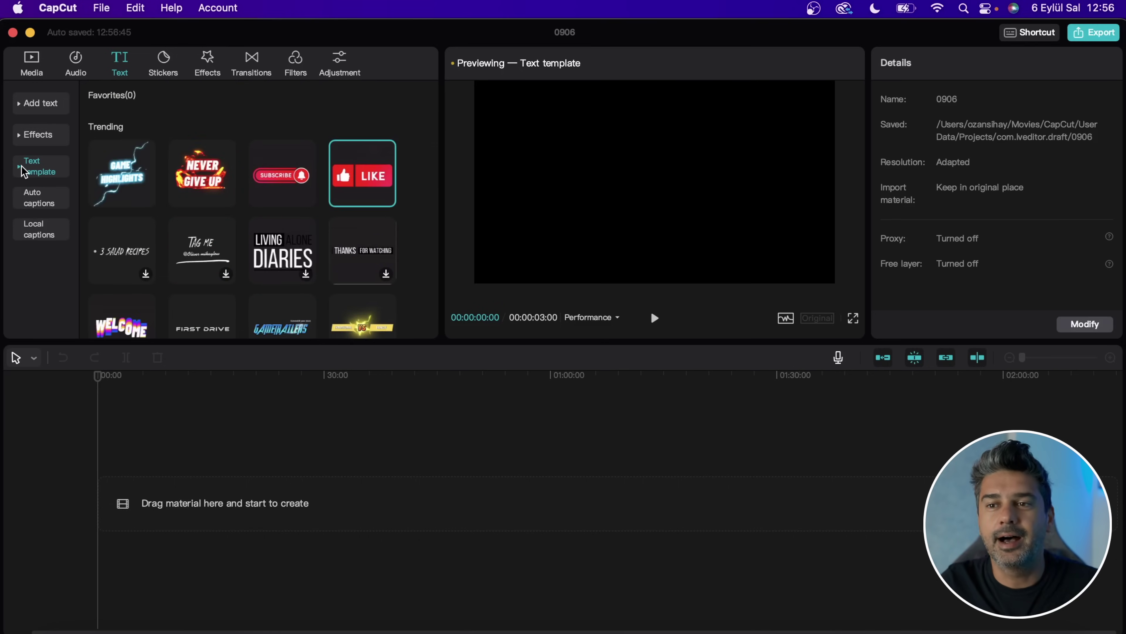
left_click(39, 203)
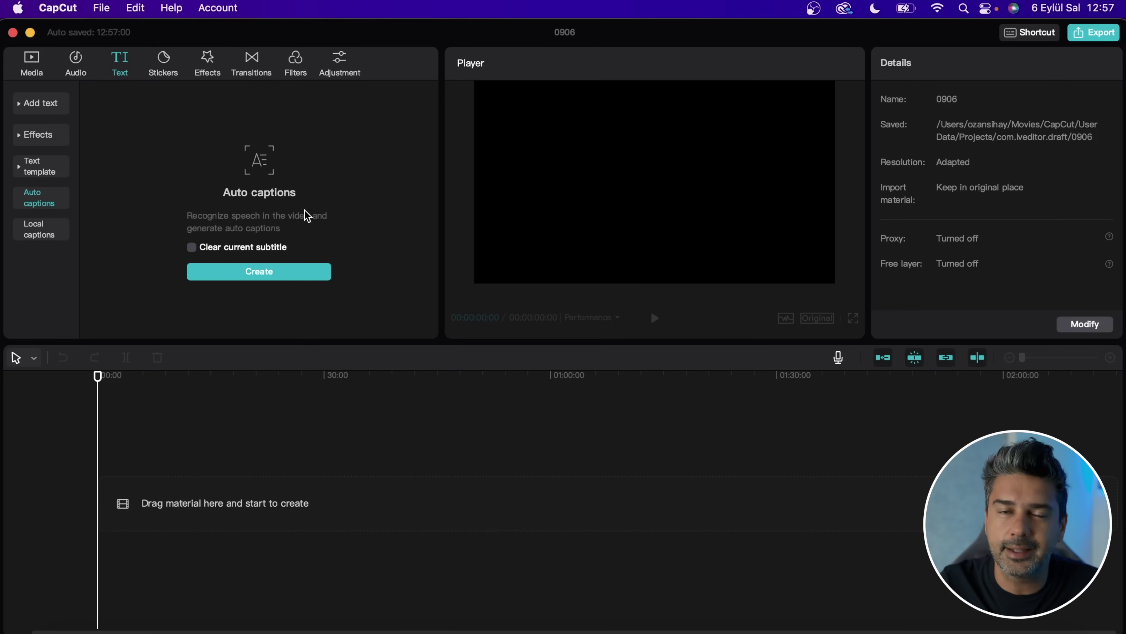
left_click(33, 235)
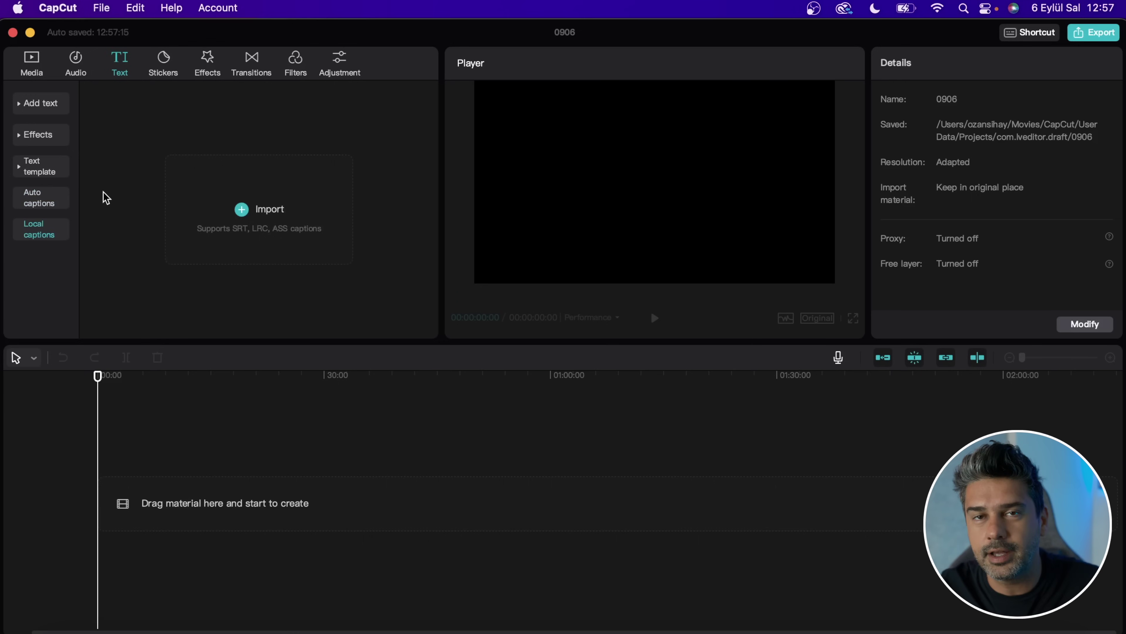
Browse the Trending stickers and the available video effects
left_click(163, 64)
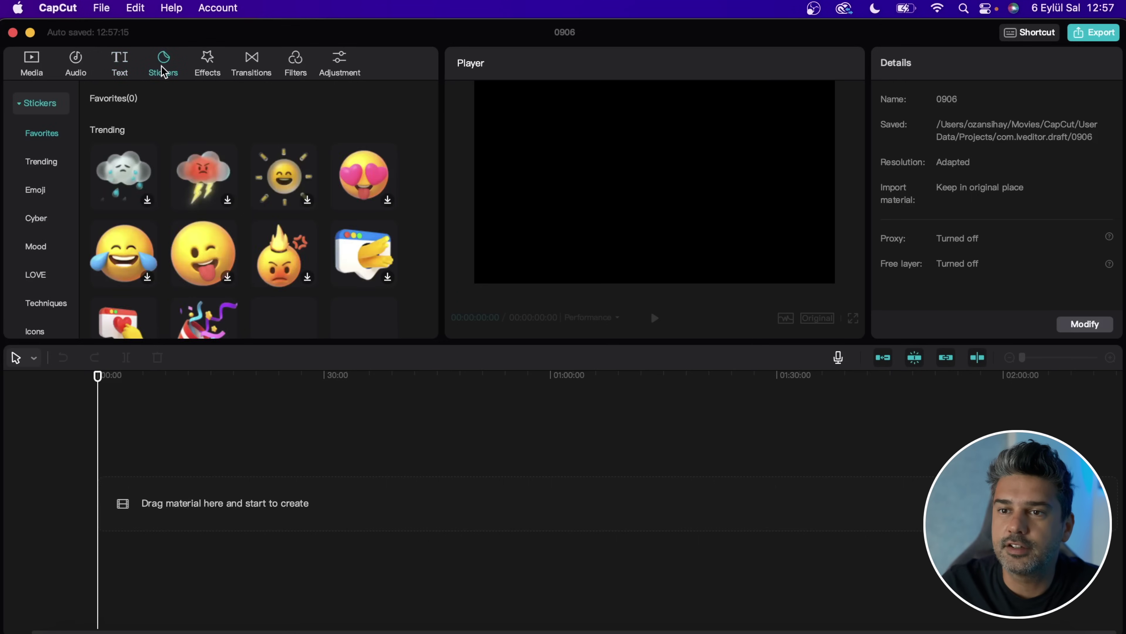
left_click(44, 163)
scroll(176, 242, "down", 10)
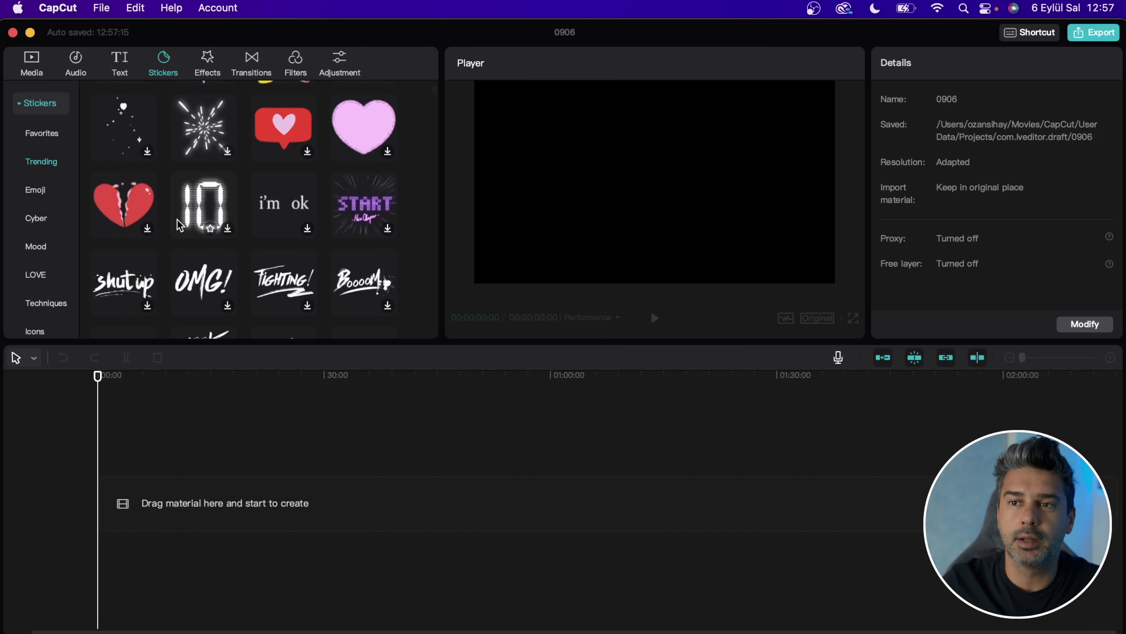
left_click(209, 62)
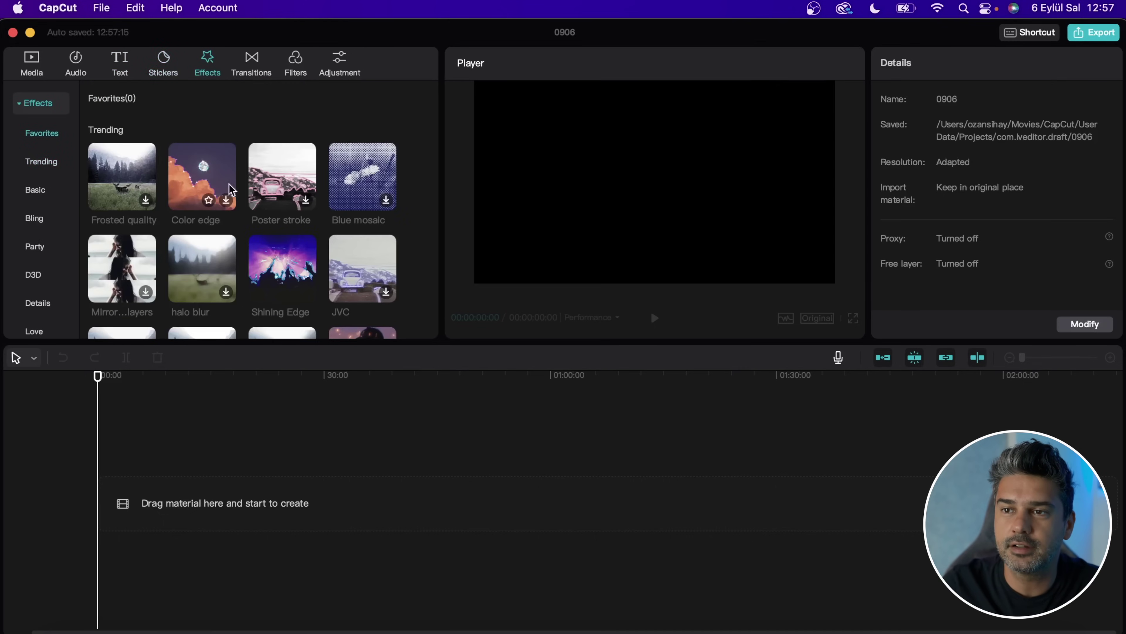
scroll(239, 133, "down", 5)
Browse the Basic and Camera transitions and download the CW Swirl transition
left_click(251, 64)
scroll(327, 248, "down", 10)
scroll(229, 218, "down", 10)
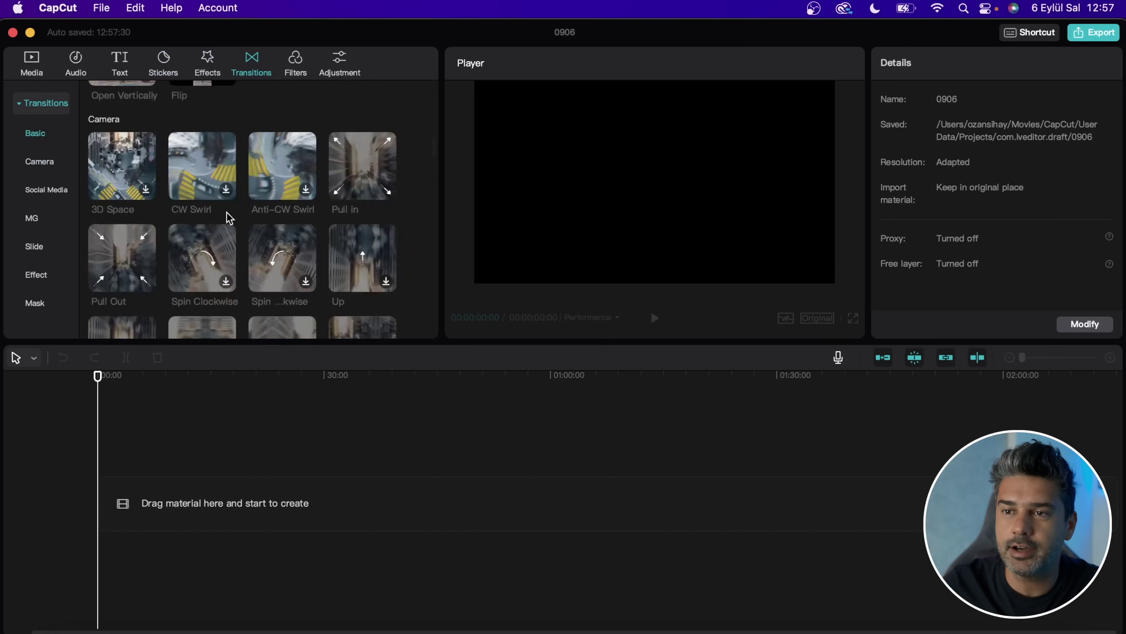
scroll(230, 217, "up", 5)
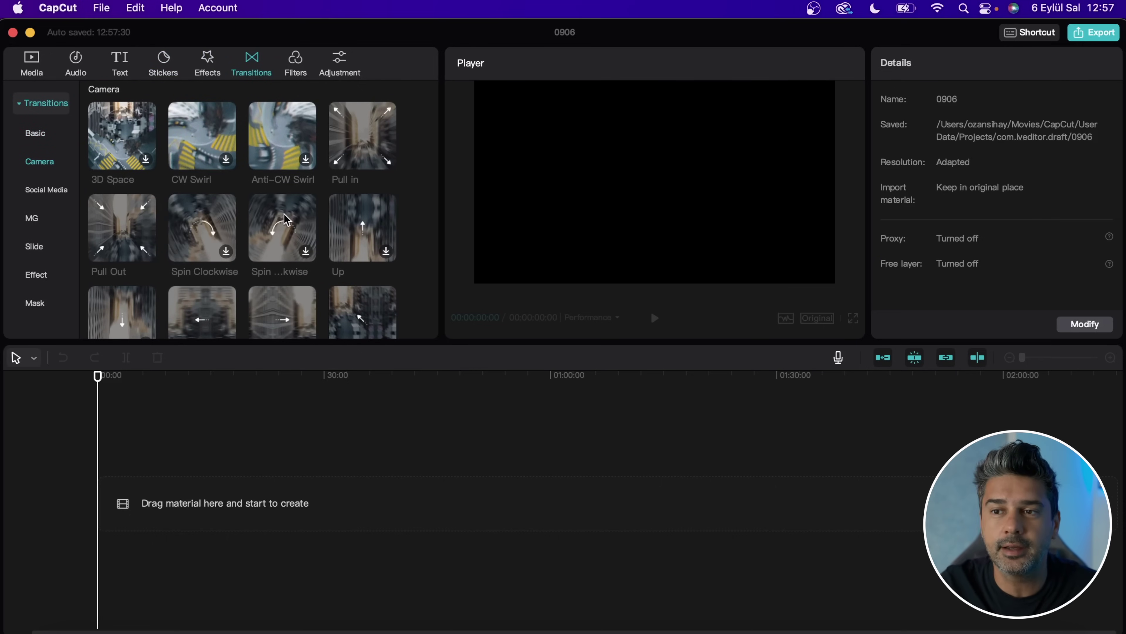
scroll(286, 218, "down", 2)
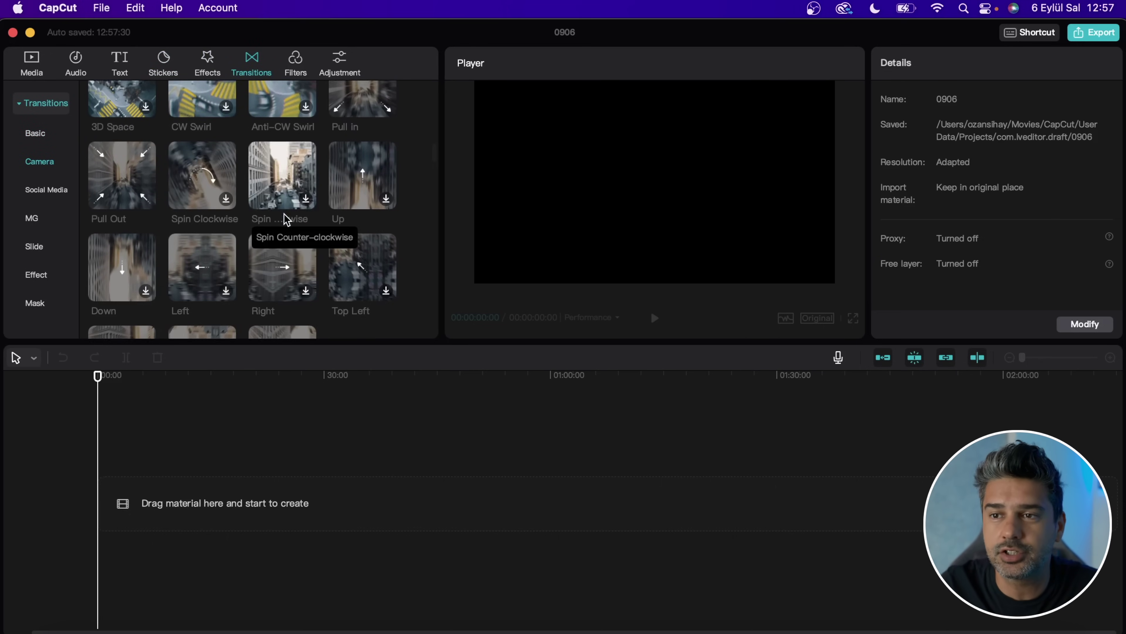
scroll(286, 218, "down", 10)
scroll(233, 215, "up", 6)
scroll(234, 215, "up", 4)
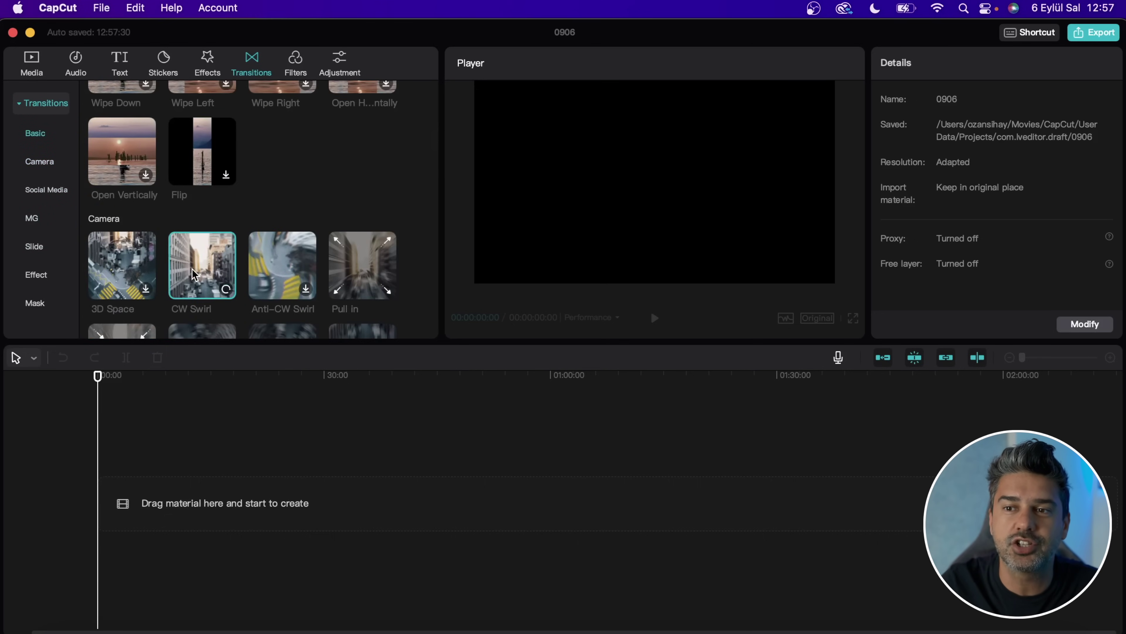
left_click(226, 289)
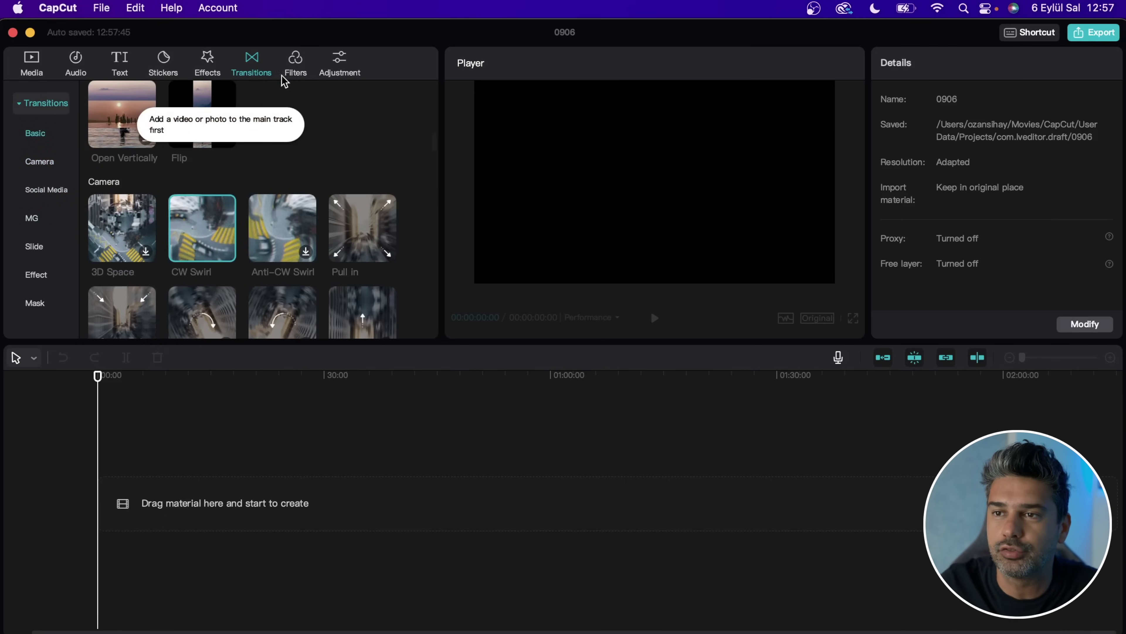
Browse the Life filters and look at the custom adjustment and LUT options
left_click(305, 65)
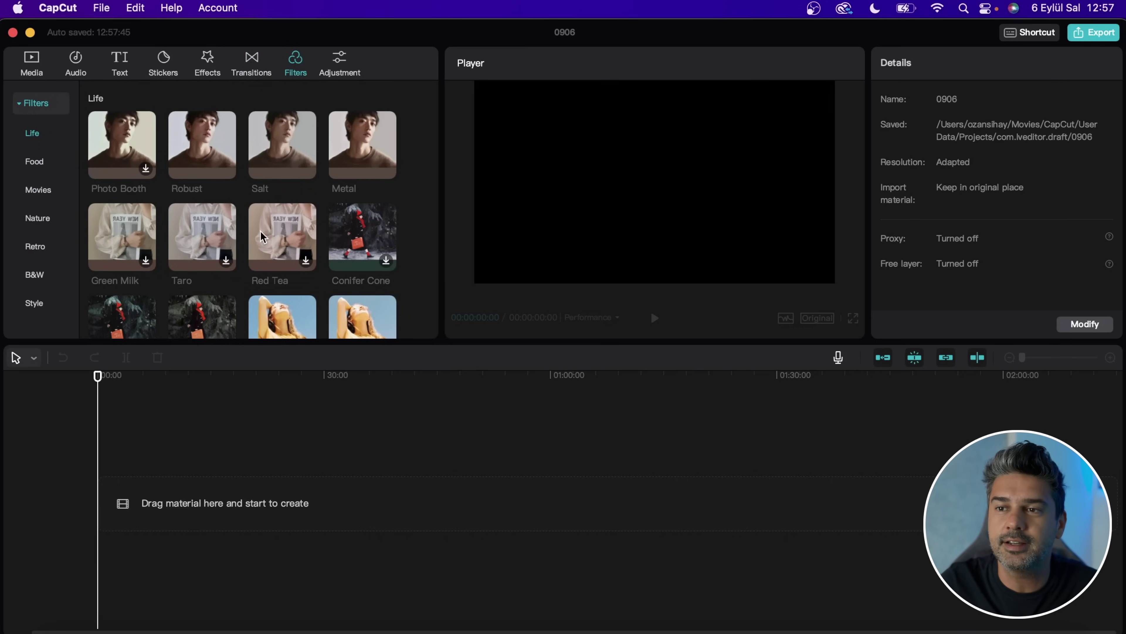
scroll(264, 237, "down", 5)
scroll(261, 237, "up", 5)
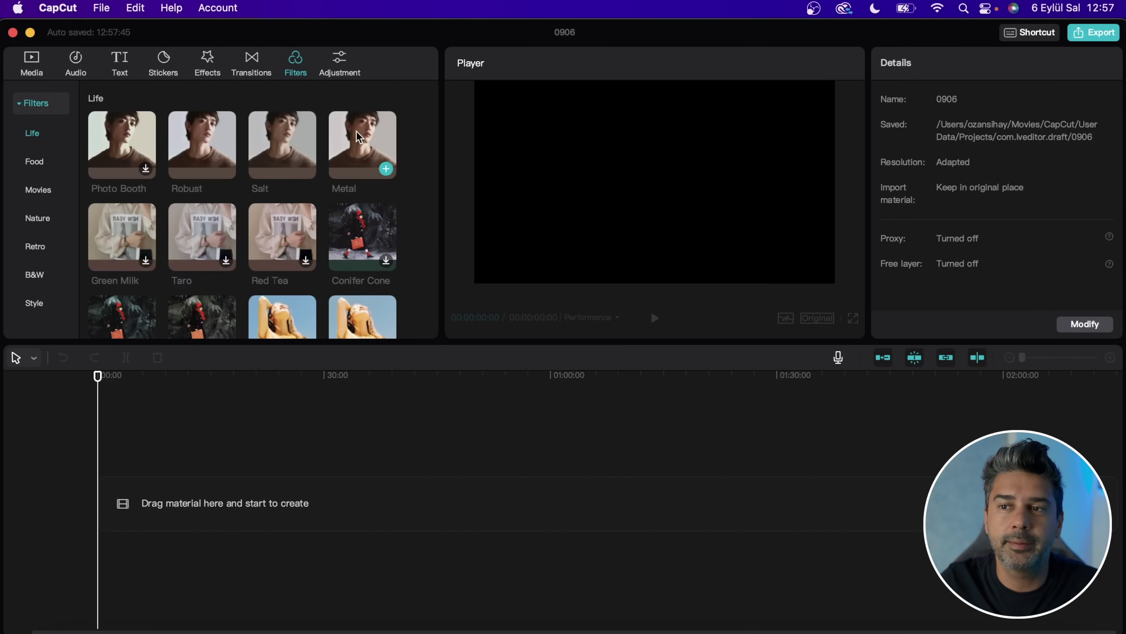
scroll(261, 231, "down", 1)
scroll(262, 231, "up", 1)
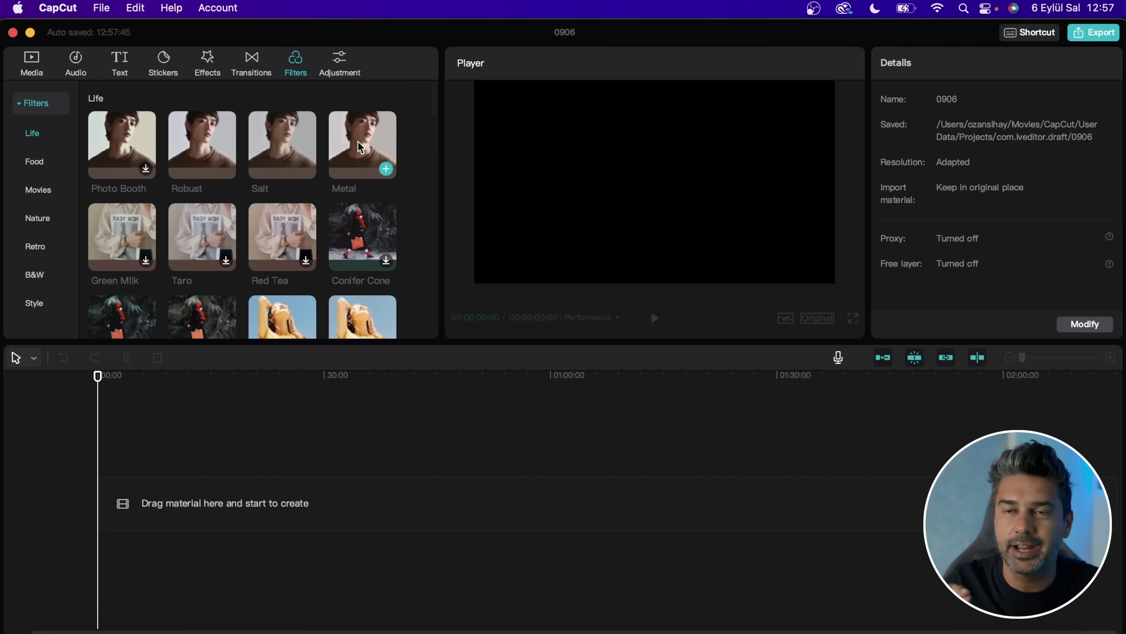
left_click(343, 66)
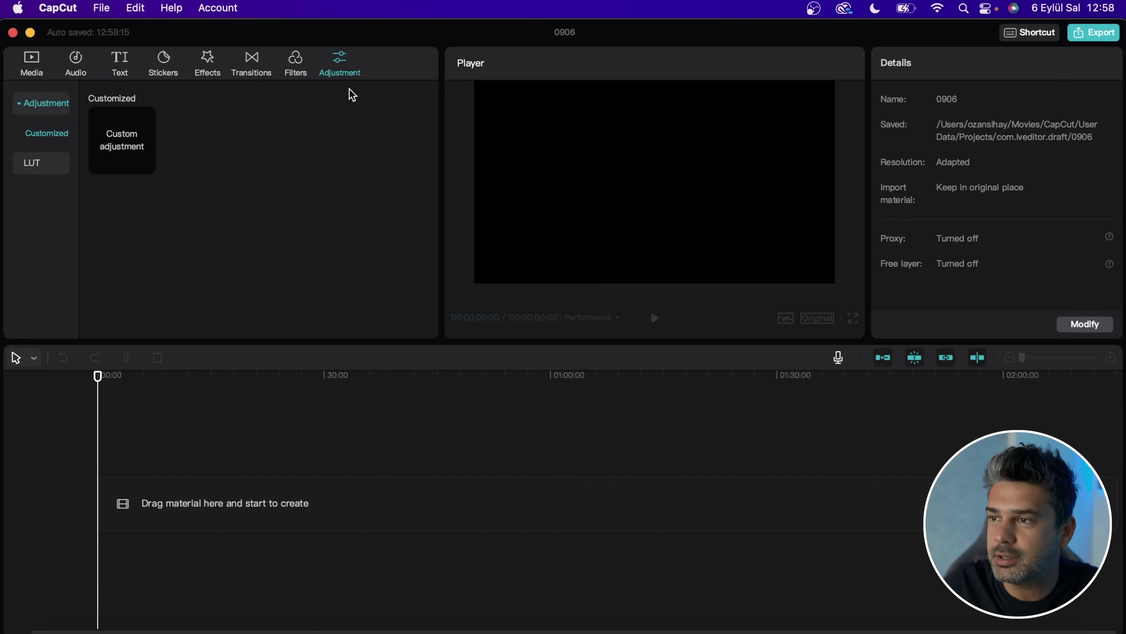
Open the keyboard shortcut list and compare the timeline shortcuts of the Shortcut 1 and Shortcut 2 presets
left_click(1031, 33)
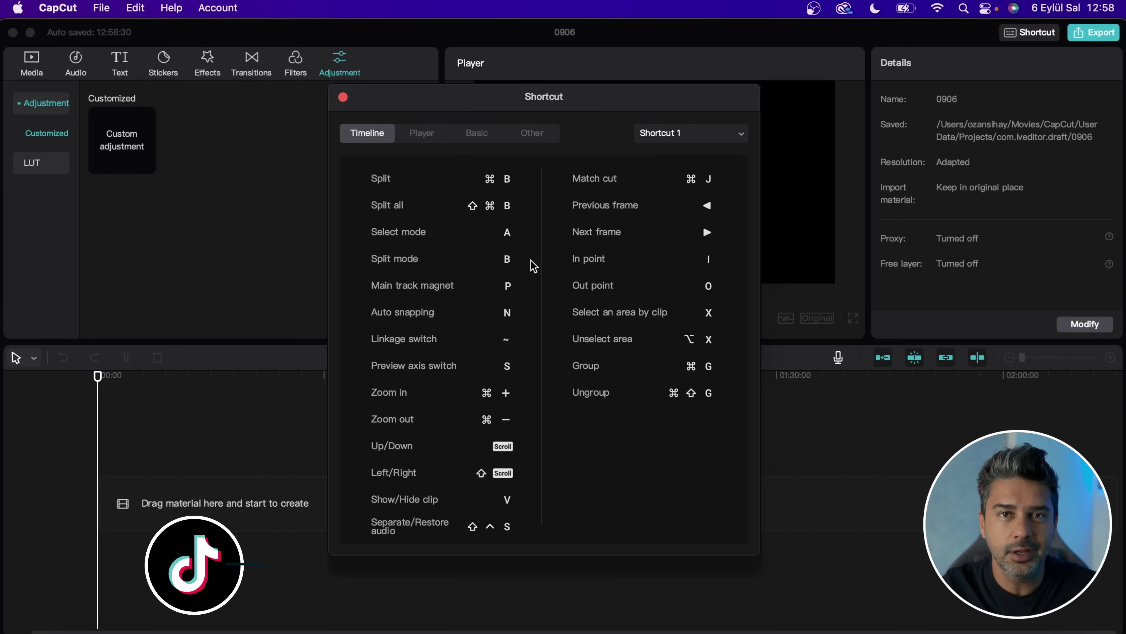
left_click(702, 138)
left_click(699, 185)
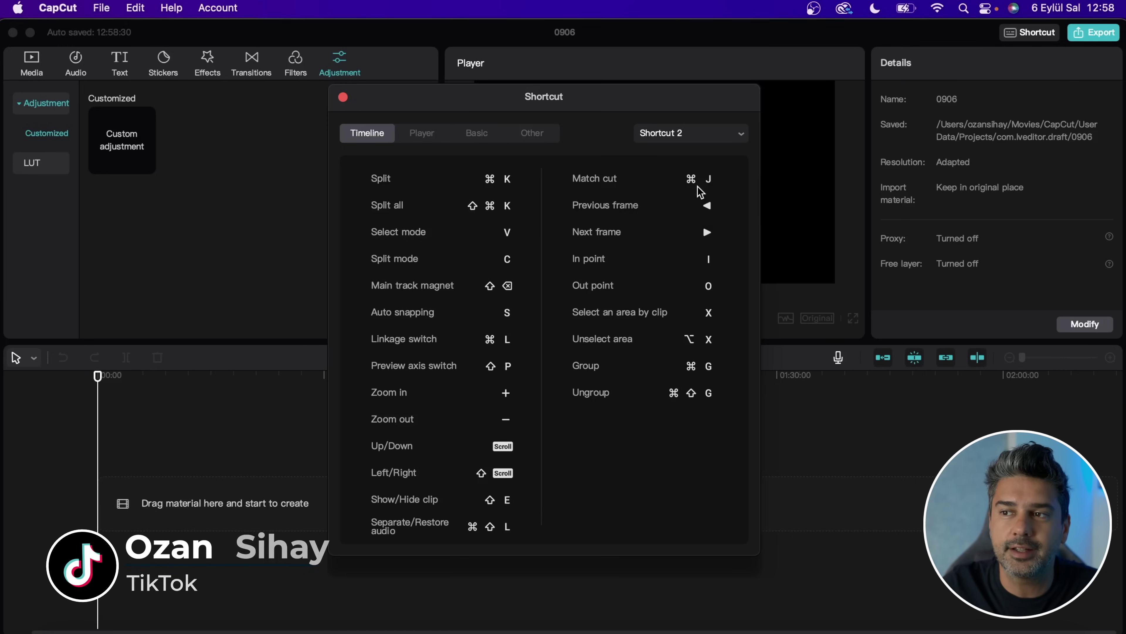
left_click(699, 135)
left_click(692, 160)
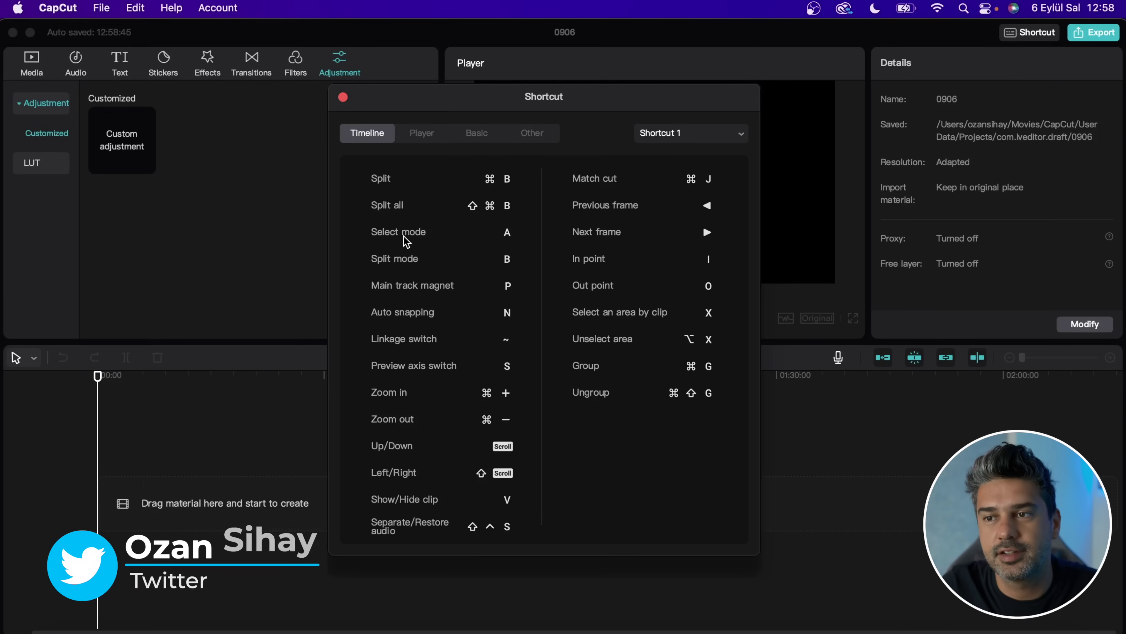
Review the Player, Basic, Other and Timeline shortcut categories and close the shortcut list
left_click(421, 134)
left_click(475, 135)
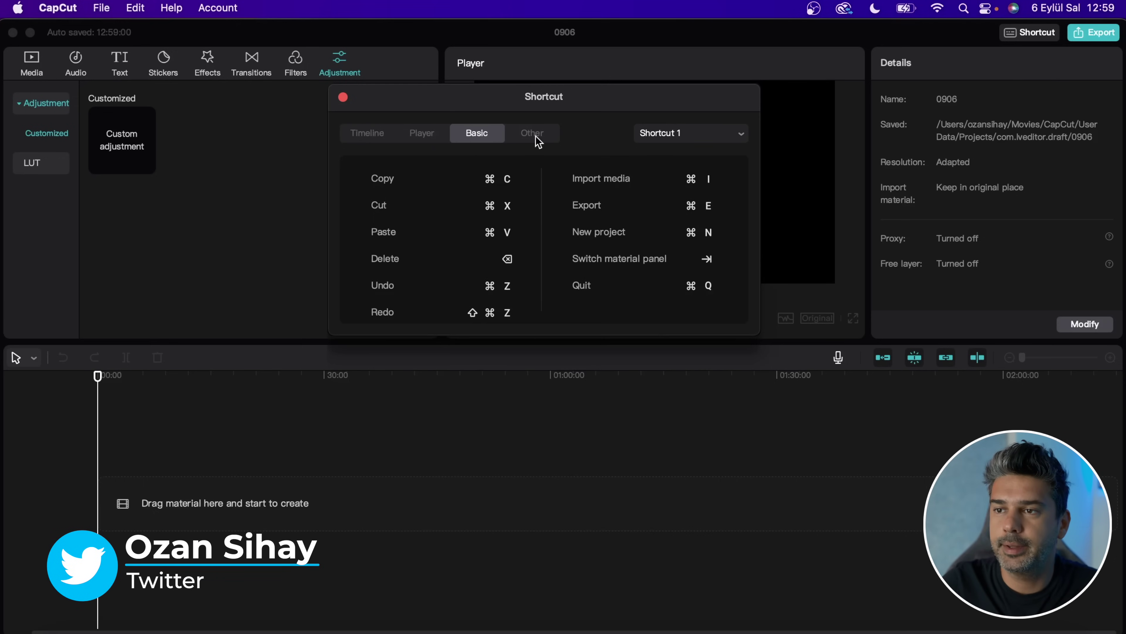
left_click(536, 138)
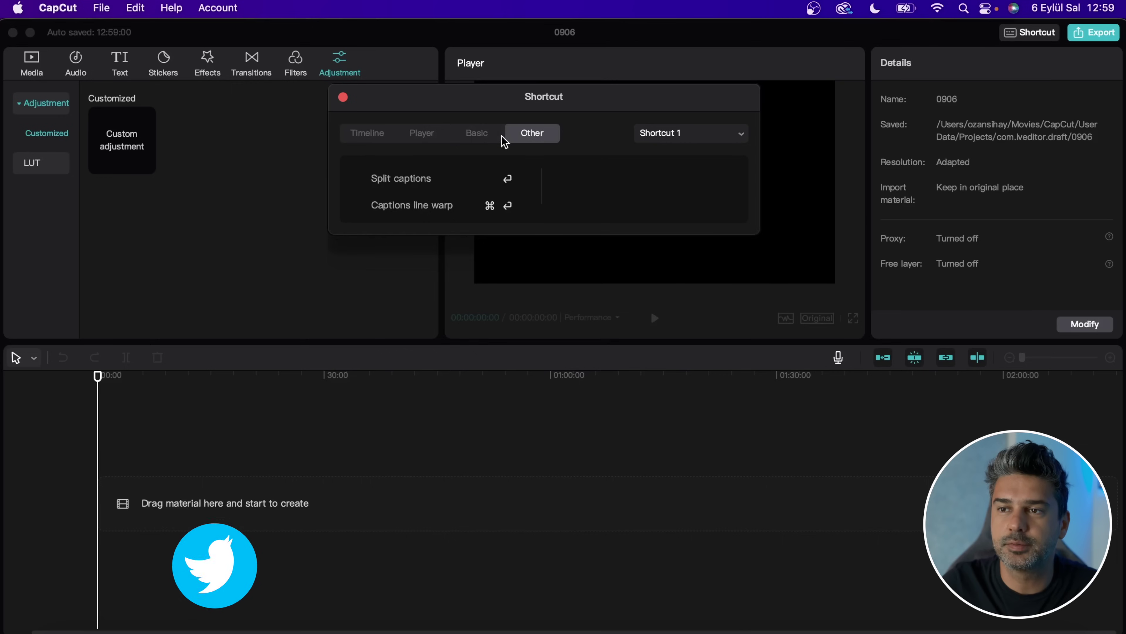
left_click(417, 134)
left_click(354, 136)
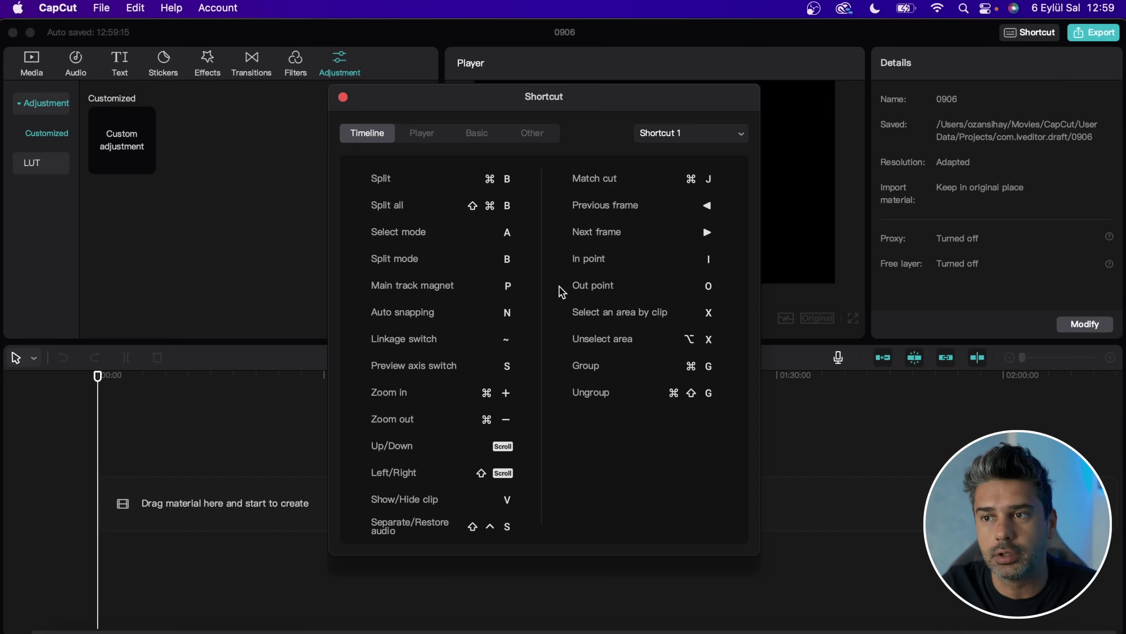
left_click(343, 97)
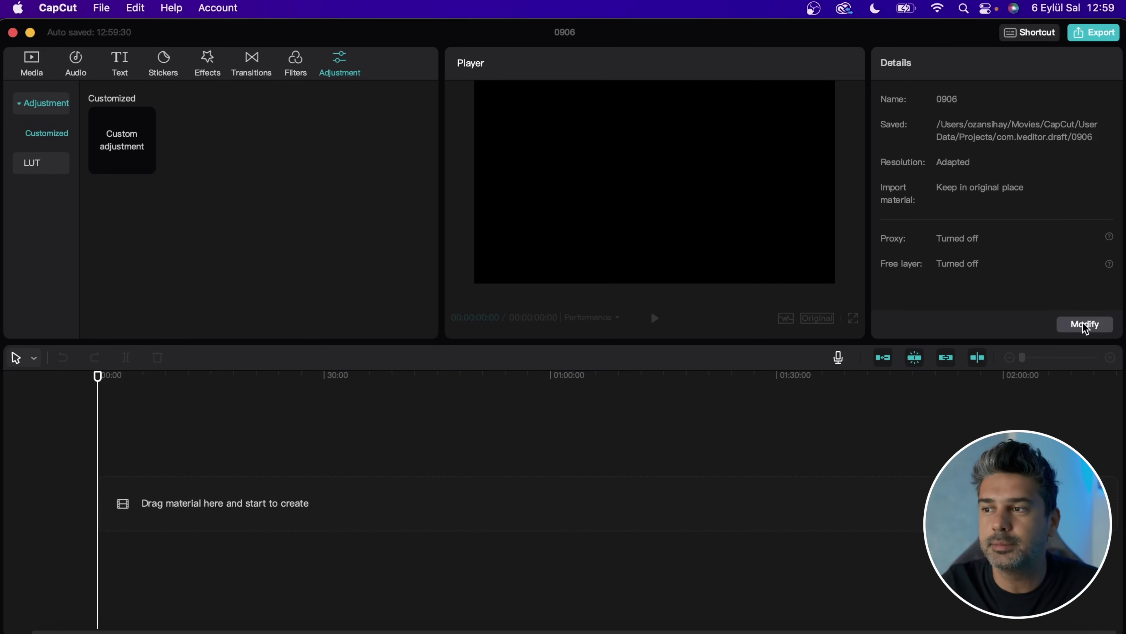
Examine the project settings, try turning on the proxy under Performance, and discard the change
left_click(1084, 323)
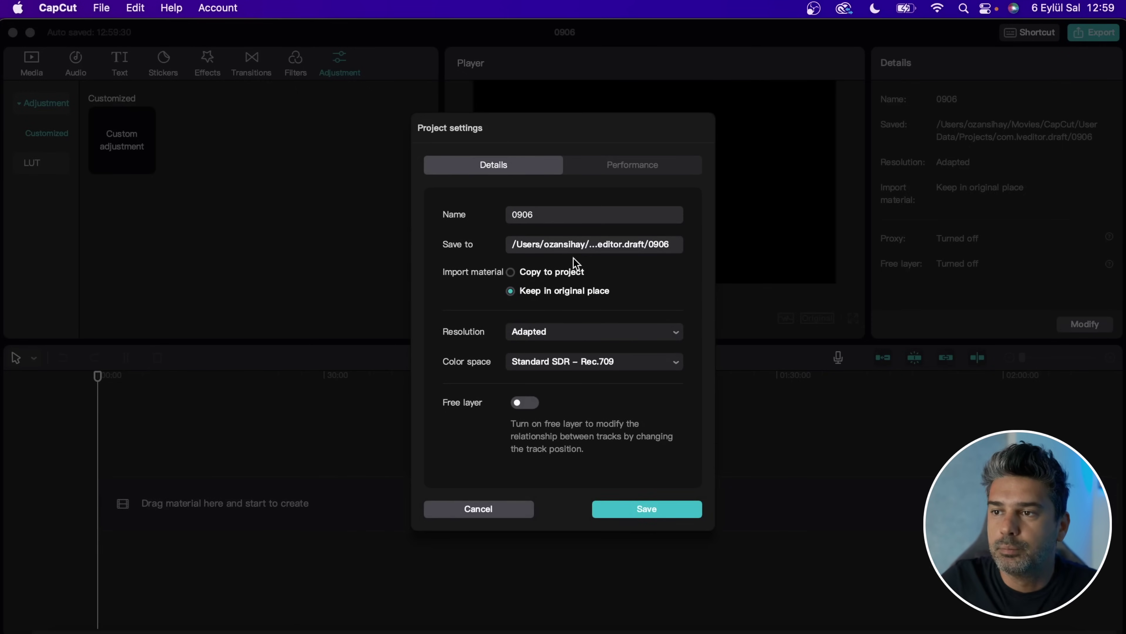
left_click(635, 165)
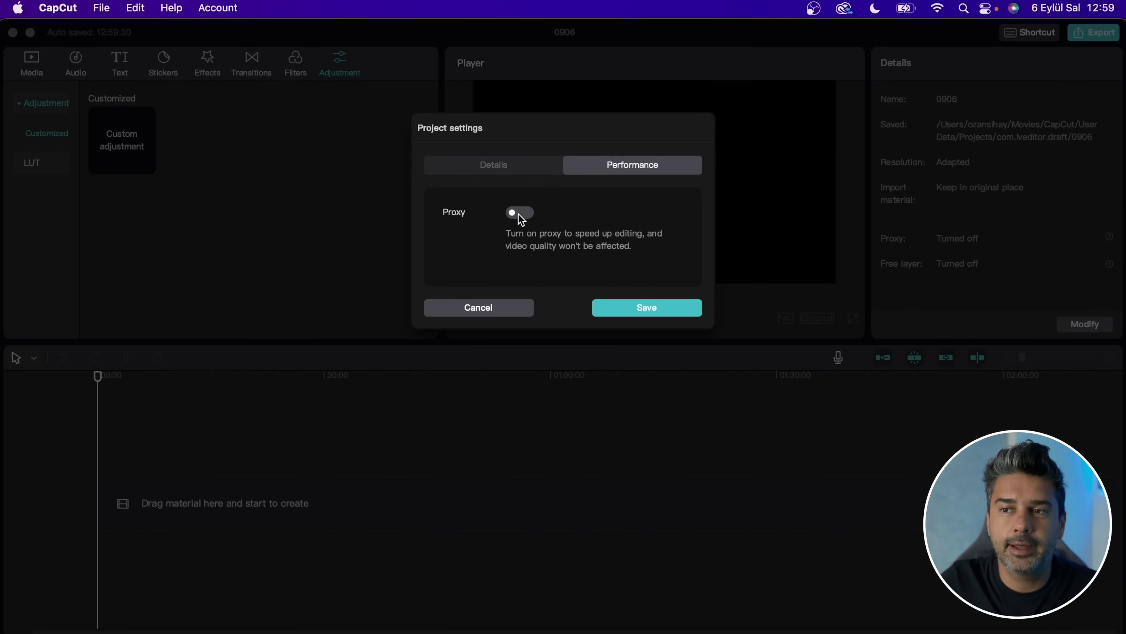
left_click(519, 213)
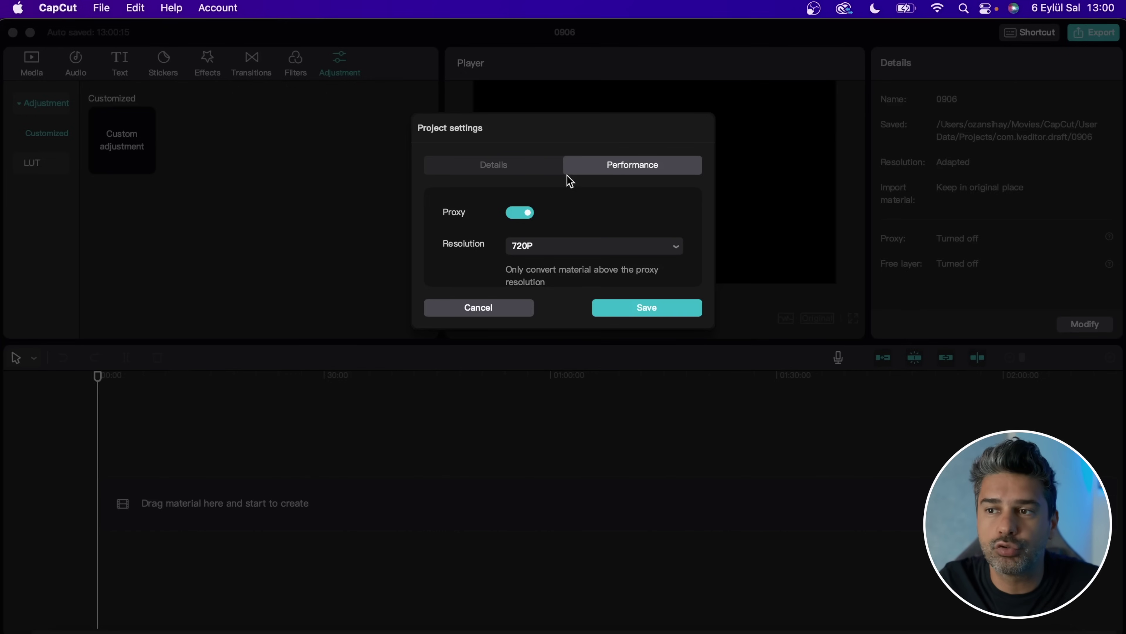
left_click(535, 174)
left_click(652, 172)
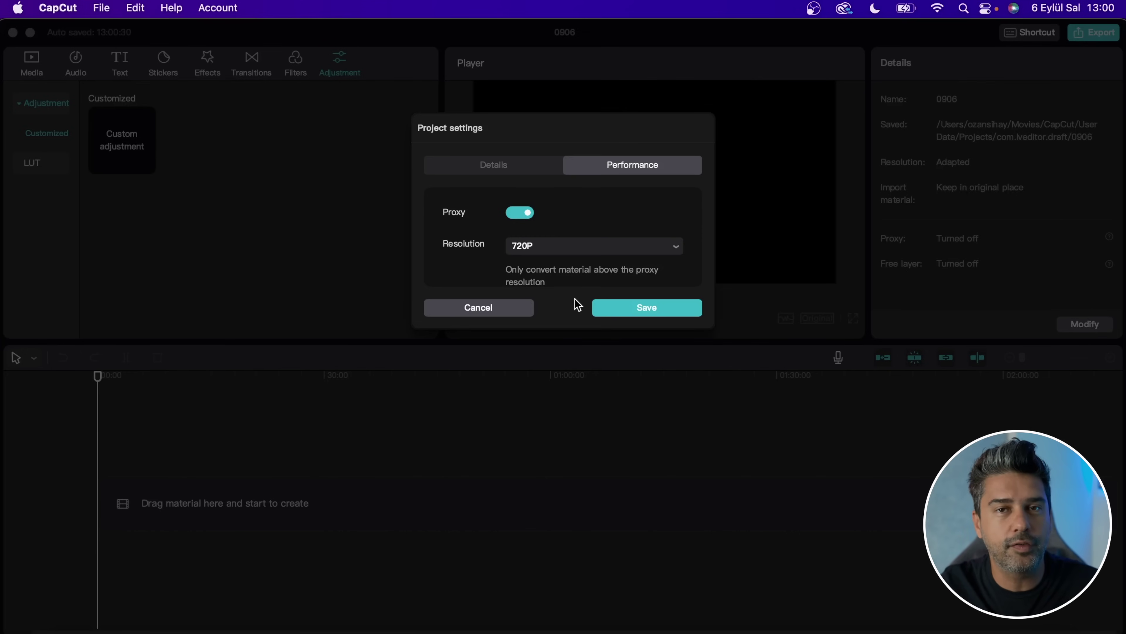
left_click(474, 307)
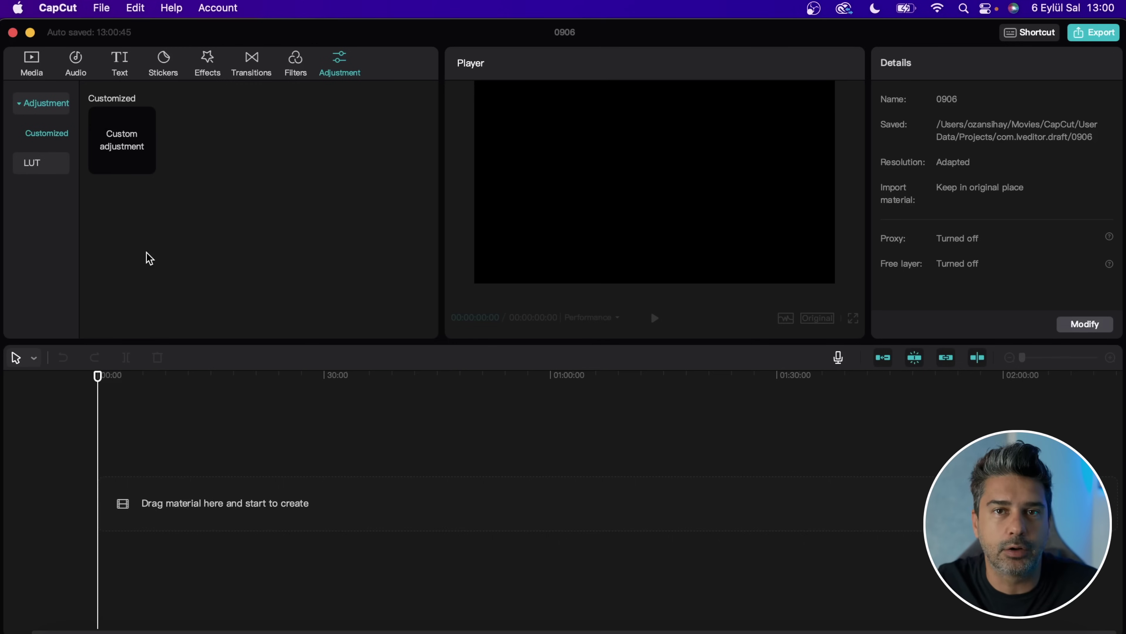
Import the green-screen clip of the woman on the phone and enlarge the player preview area
left_click(87, 622)
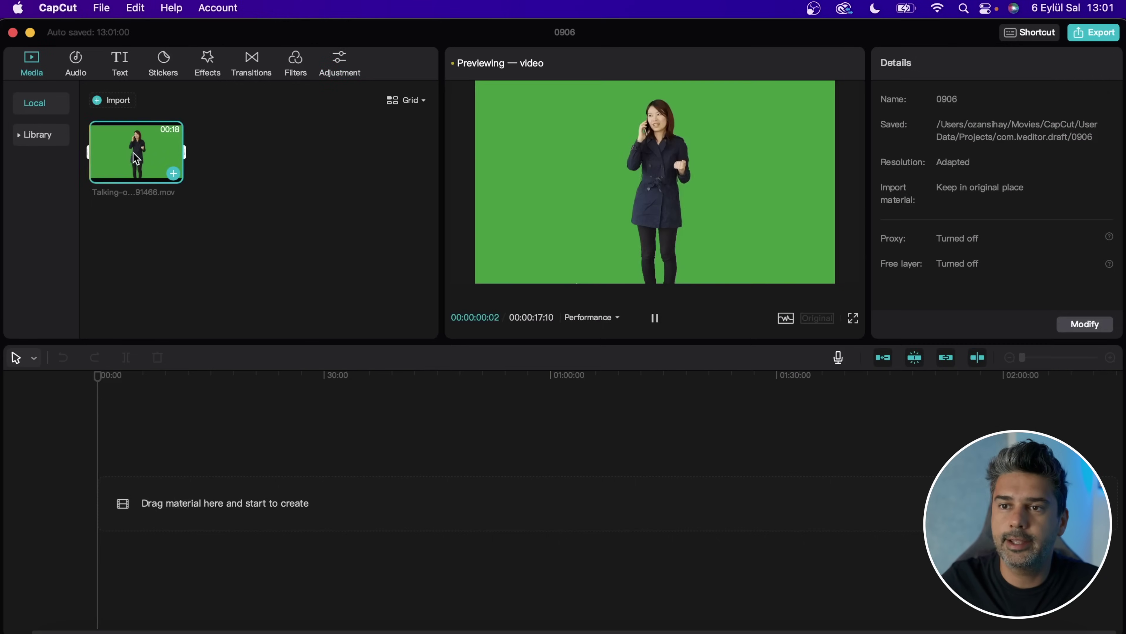
left_click_drag(596, 349, 594, 415)
left_click_drag(442, 300, 399, 307)
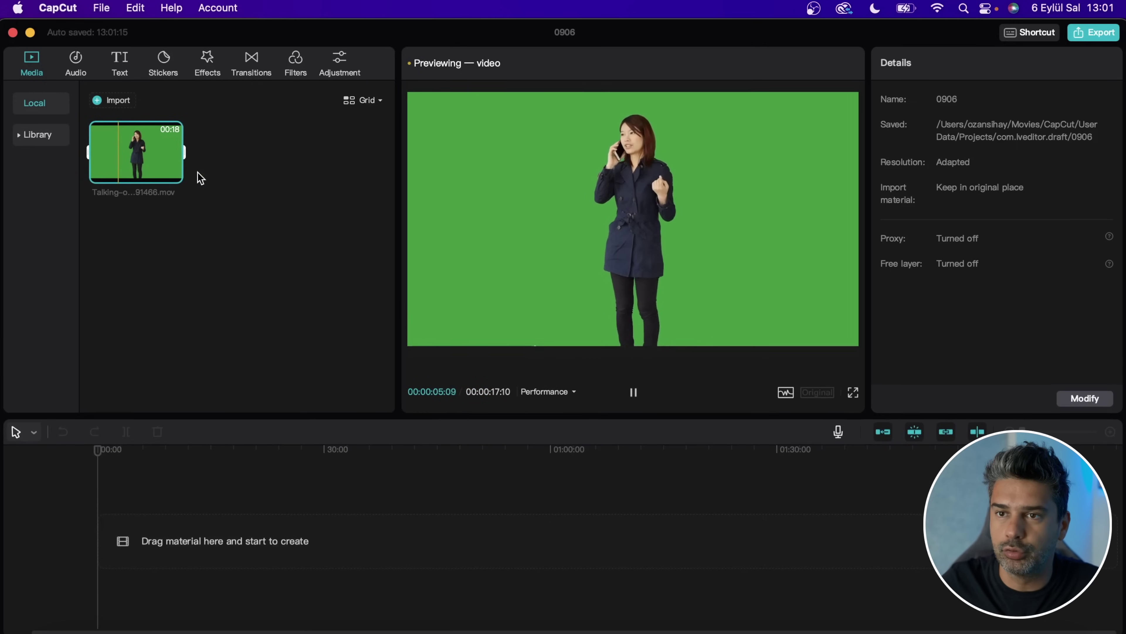
left_click(144, 516)
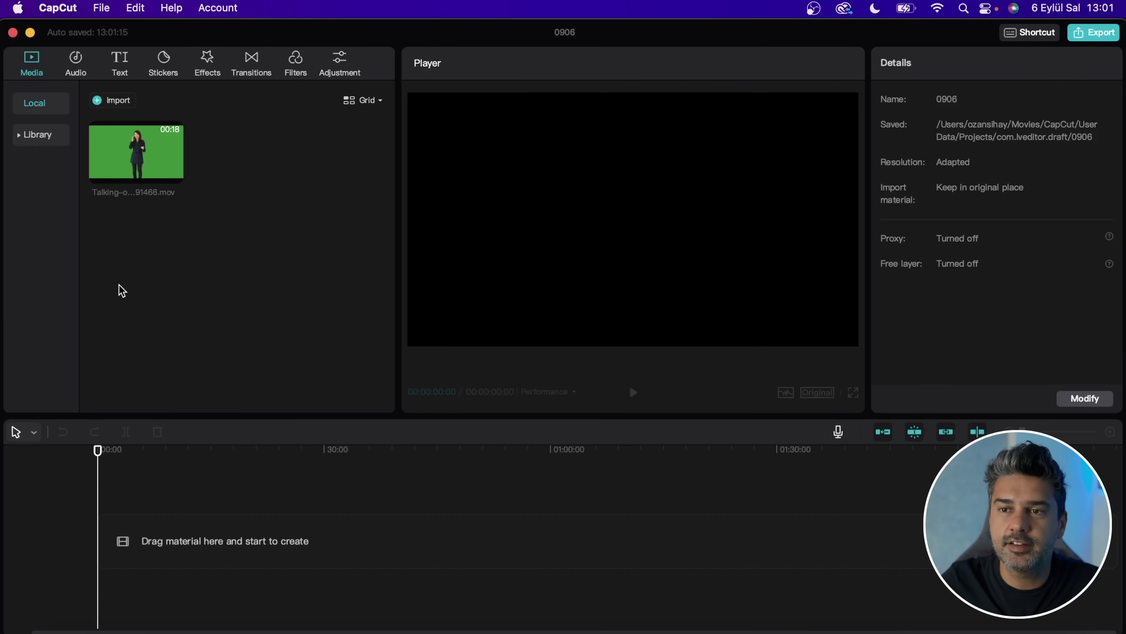
Try adding the green-screen clip to the track straight from the media library and undo it
left_click(175, 174)
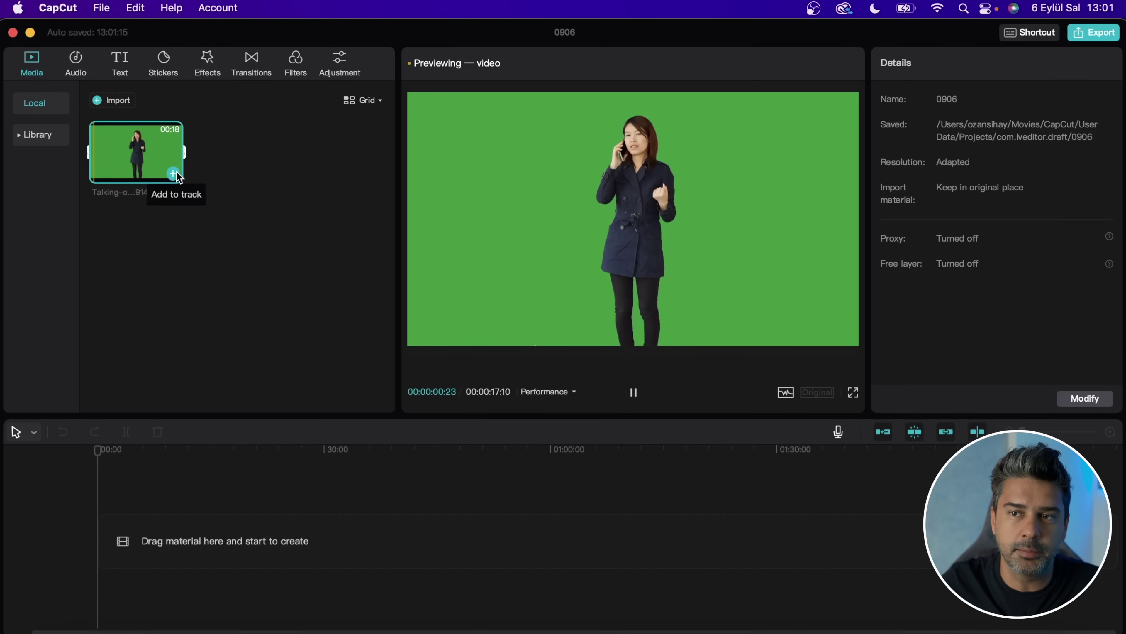
left_click(173, 174)
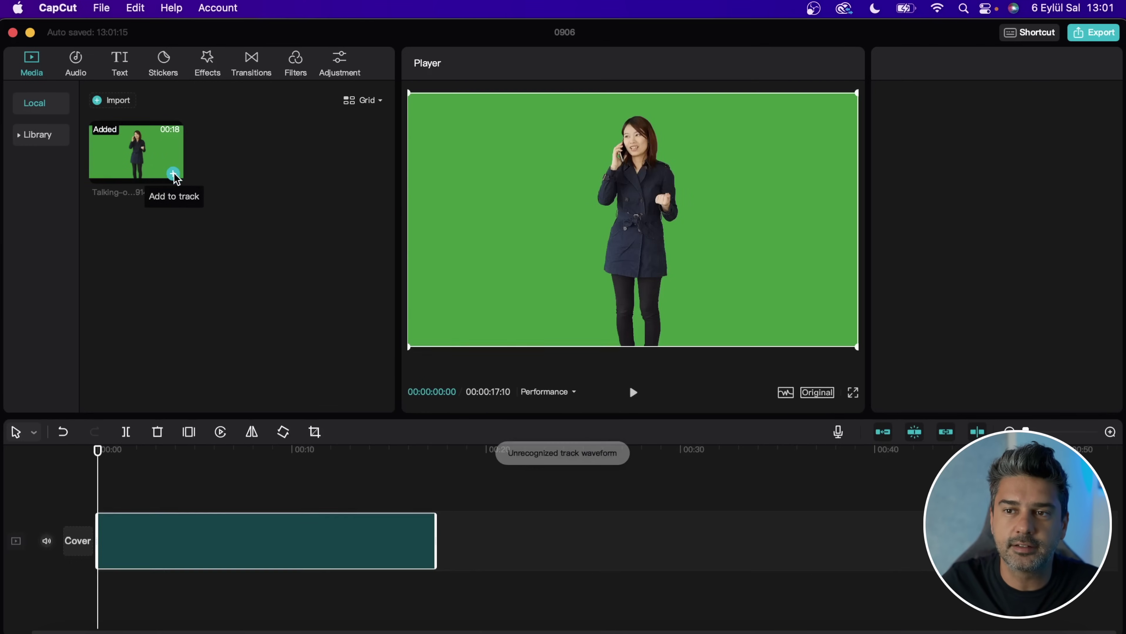
key("super+z")
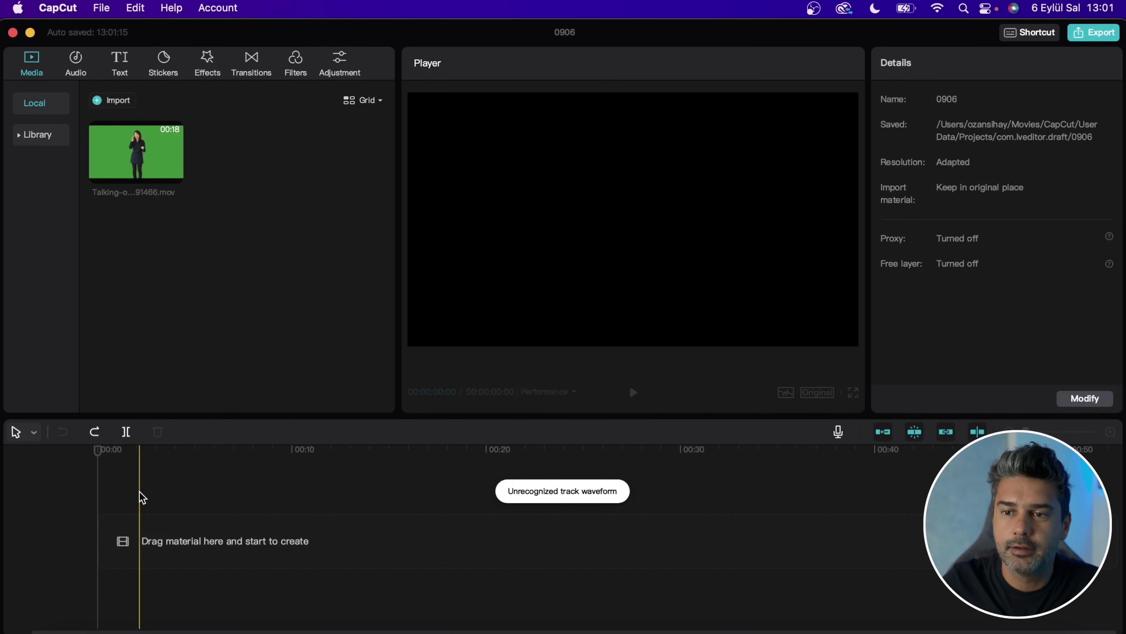
Place the green-screen clip at the start of the timeline and preview frames up to 00:00:05:21
left_click_drag(135, 154, 108, 535)
left_click(170, 463)
left_click(126, 462)
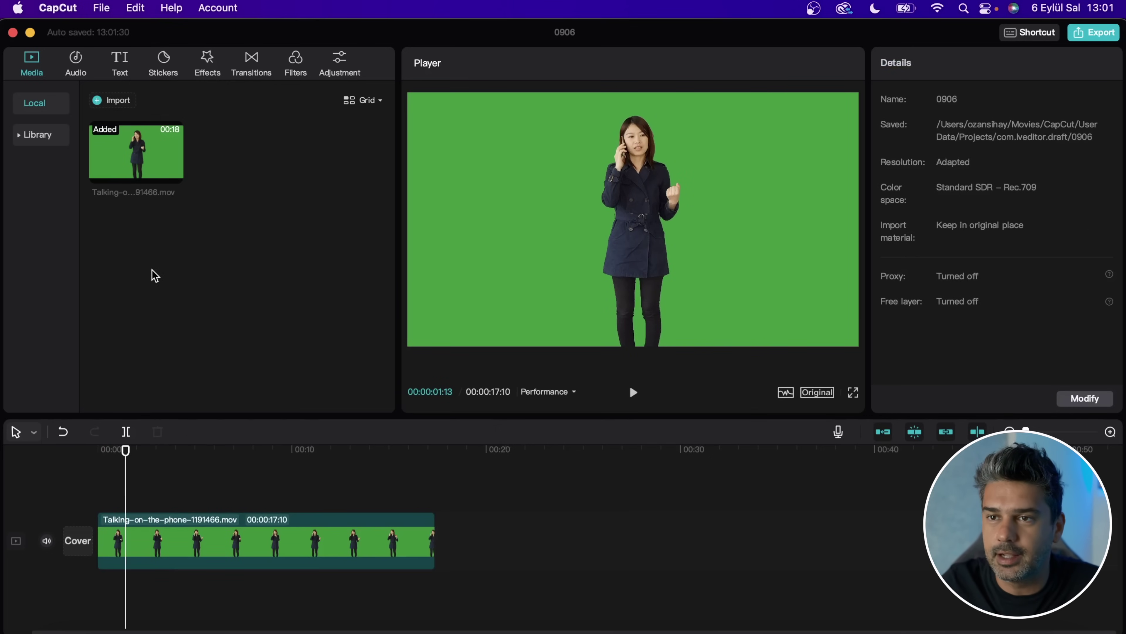
left_click(144, 490)
left_click(210, 490)
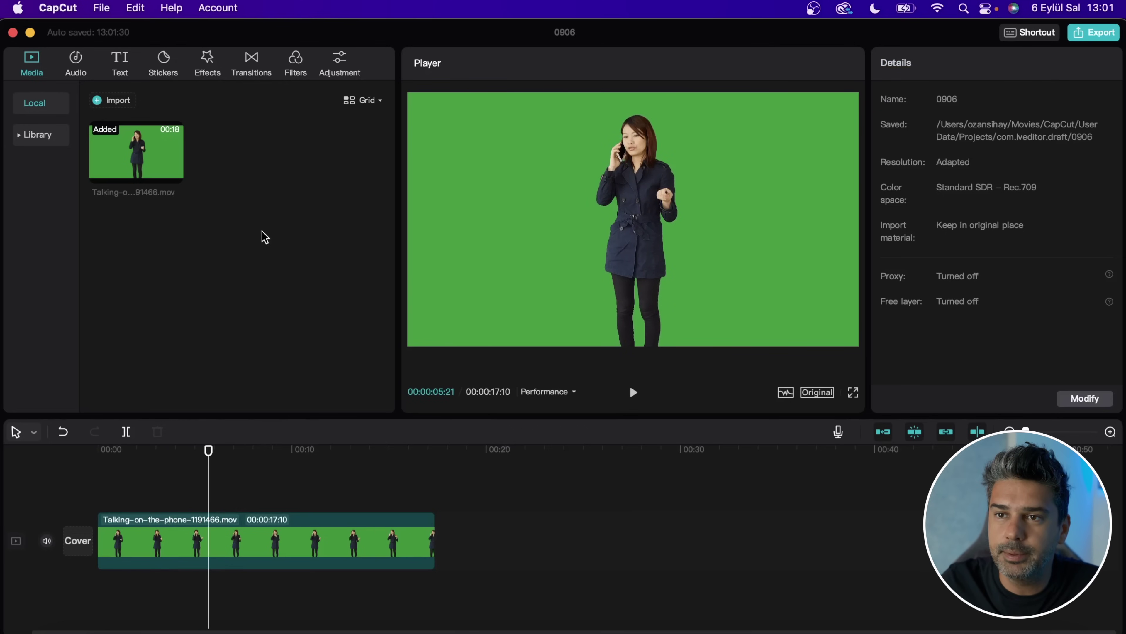
Import the Beautiful-palm-trees video and place it at the start of the timeline, before the green-screen clip
left_click(102, 106)
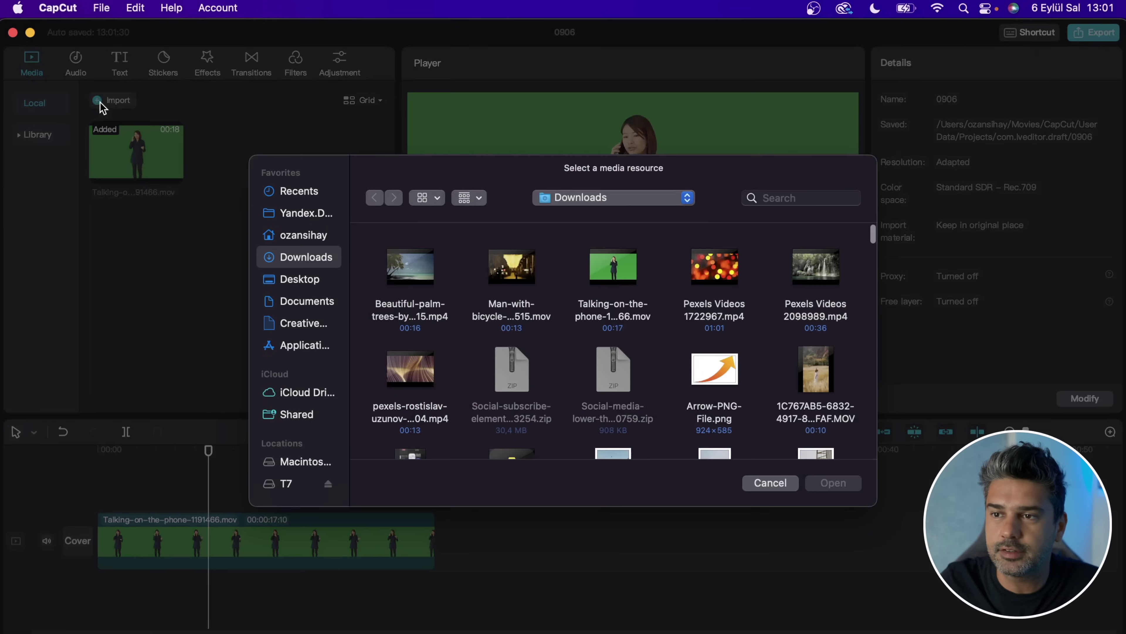
left_click(417, 278)
key("Return")
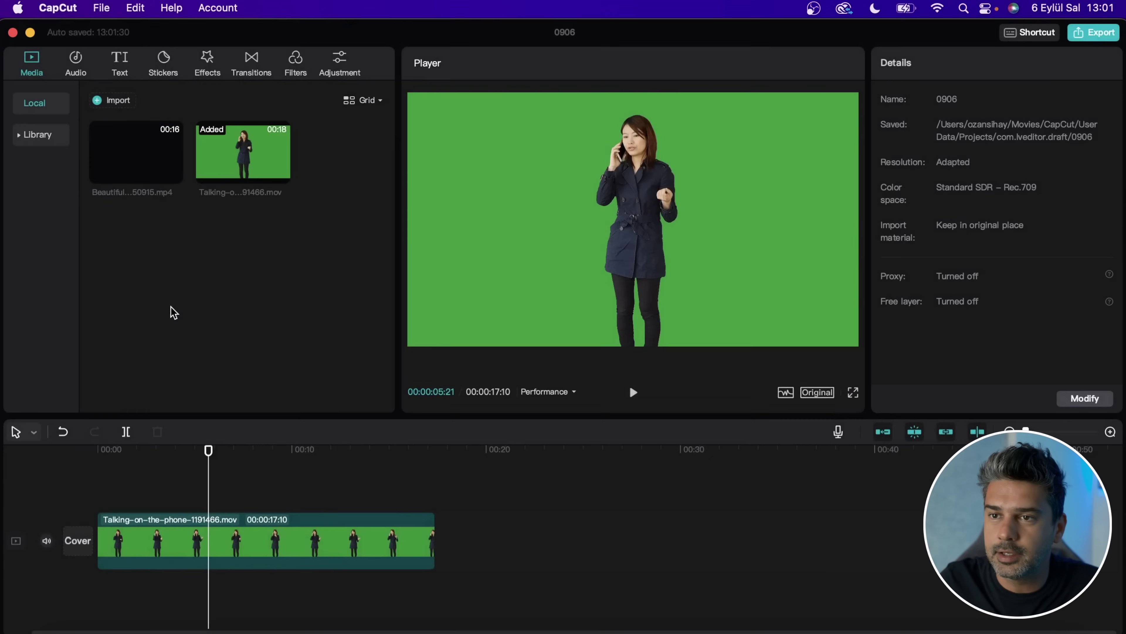
left_click_drag(133, 177, 101, 547)
left_click(135, 537)
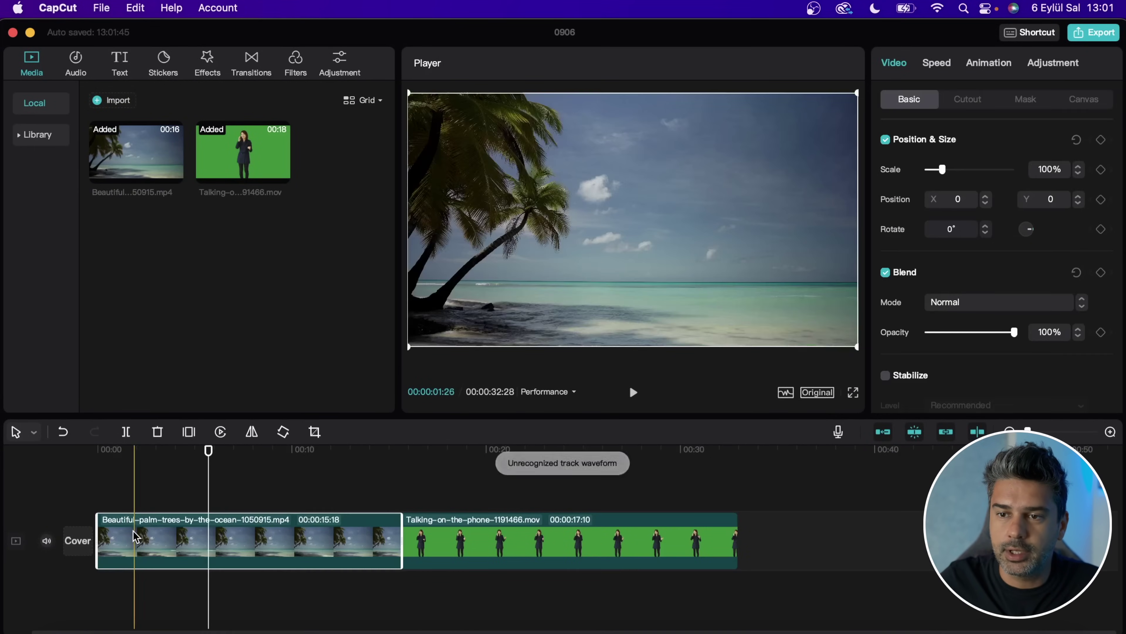
Move the green-screen clip onto a track above the palm-trees clip, starting at 00:00
left_click(181, 470)
left_click(447, 541)
left_click(461, 499)
left_click_drag(461, 519, 195, 504)
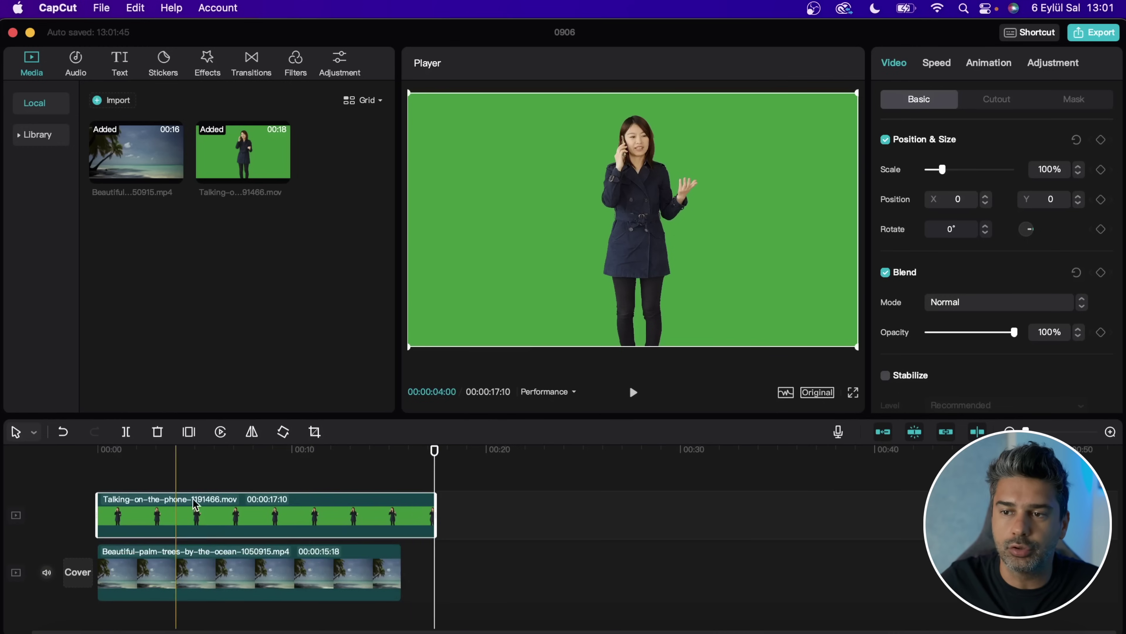
Trim the end of the green-screen clip to match the palm-trees clip at 00:00:15:18
left_click_drag(436, 515, 400, 515)
mouse_move(99, 515)
left_mouse_down()
mouse_move(138, 514)
mouse_move(102, 513)
left_mouse_up()
left_click(158, 477)
left_click(174, 477)
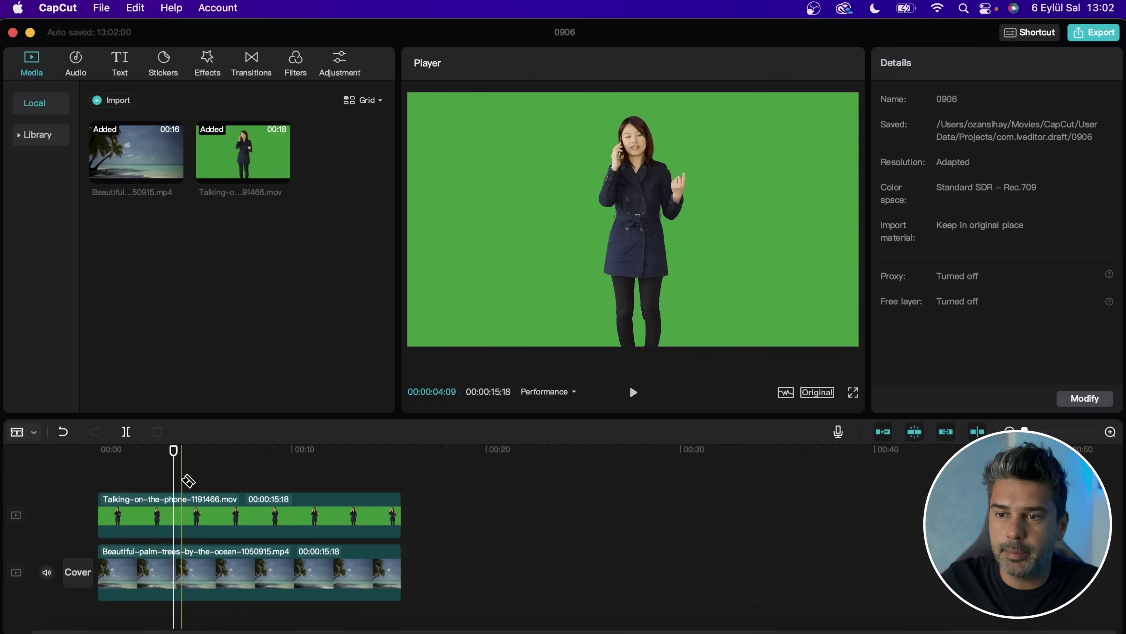
Split the green-screen clip at three points between about 6 and 10 seconds
left_click(217, 494)
left_click(287, 495)
left_click(260, 495)
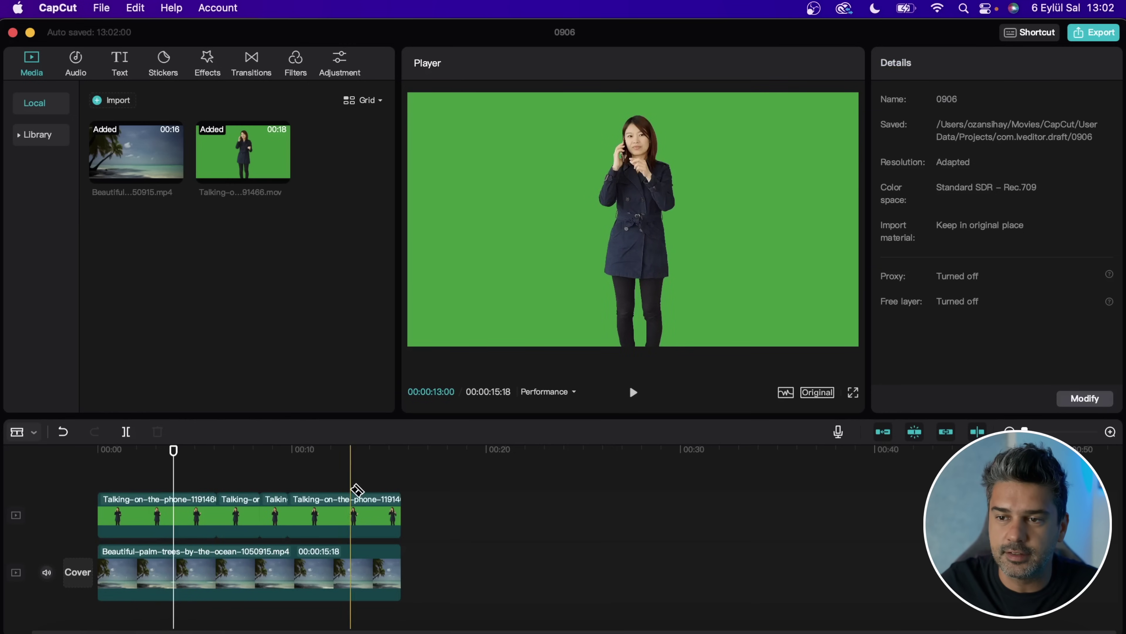
Delete the second and the last piece of the split green-screen clip
key("a")
left_click(249, 507)
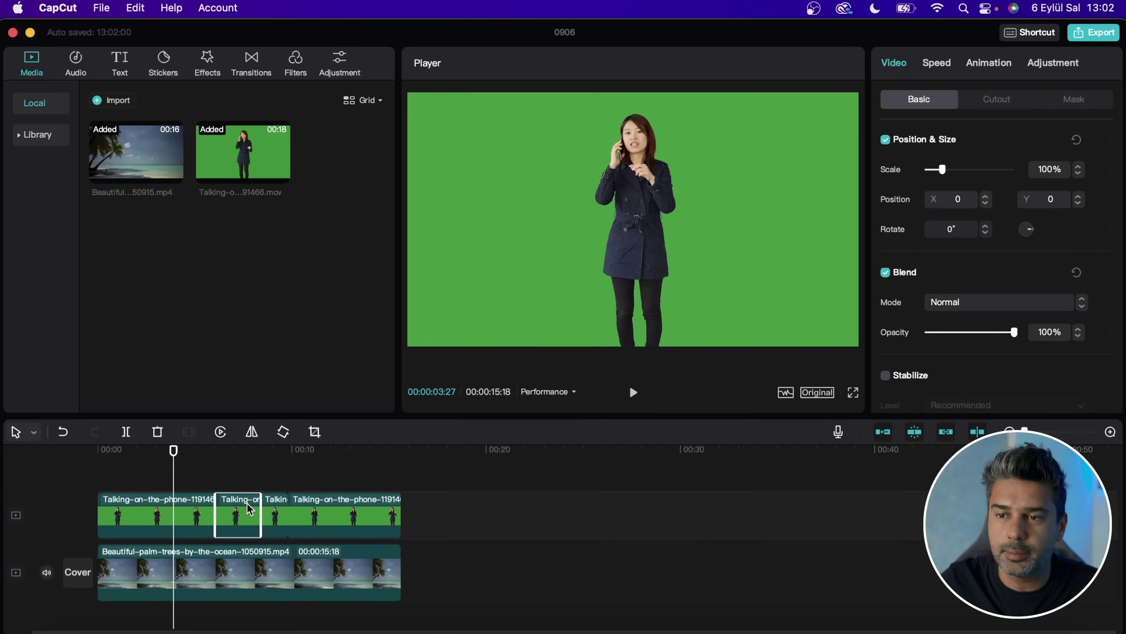
key("Delete")
left_click(291, 515)
key("Delete")
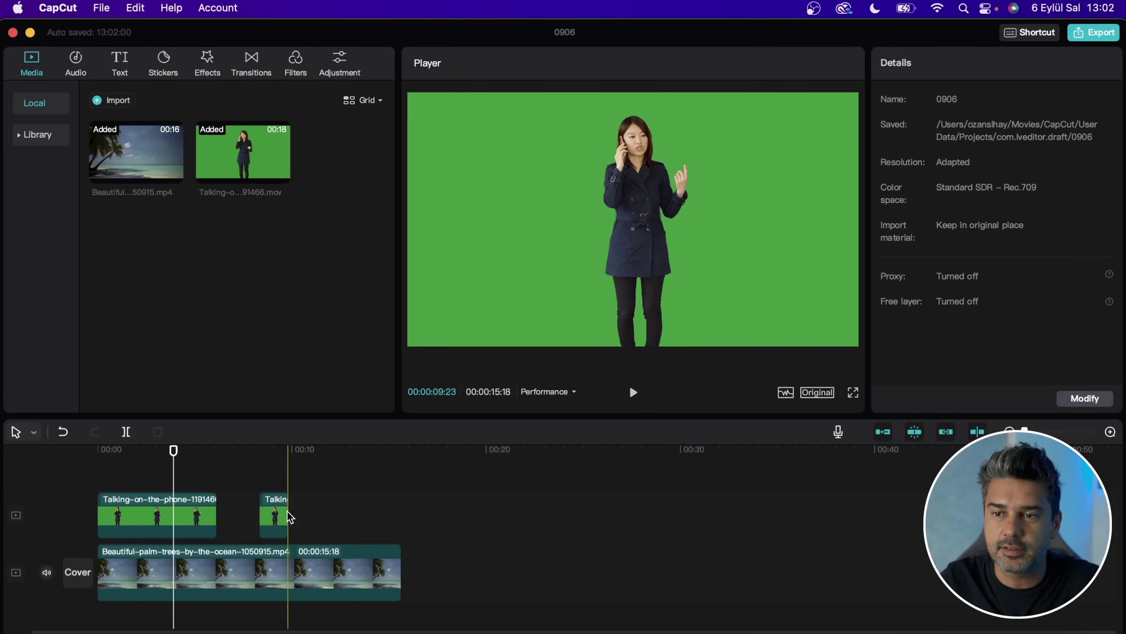
Undo the deletions and splits of the green-screen clip and move the playhead to 00:00:04:20
key("super+z")
key("super+z")
key("super+z")
key("super+z")
key("super+z")
left_click(186, 483)
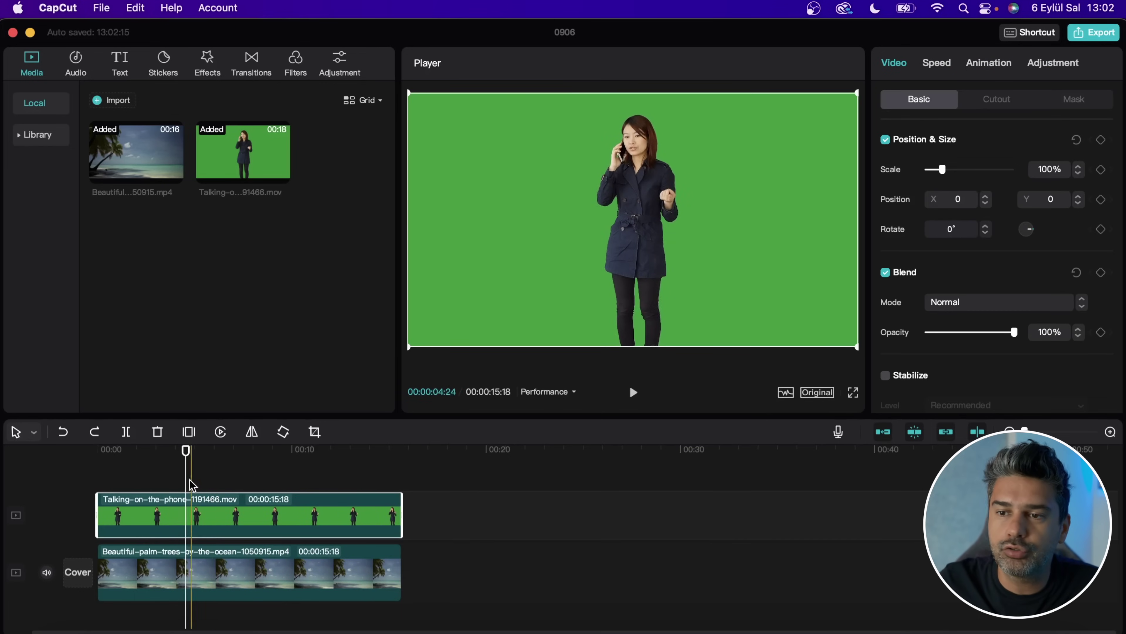
left_click(189, 484)
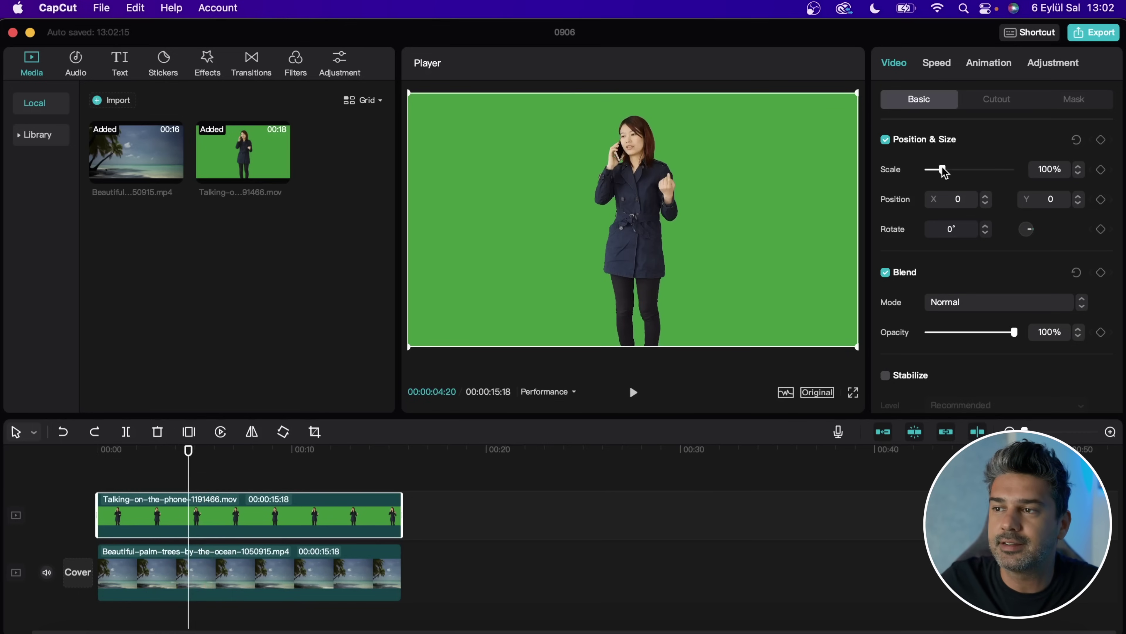
Try the green-screen clip's scale, rotation, and position and rotation keyframes, restoring the defaults
left_click_drag(943, 172, 966, 175)
double_click(967, 175)
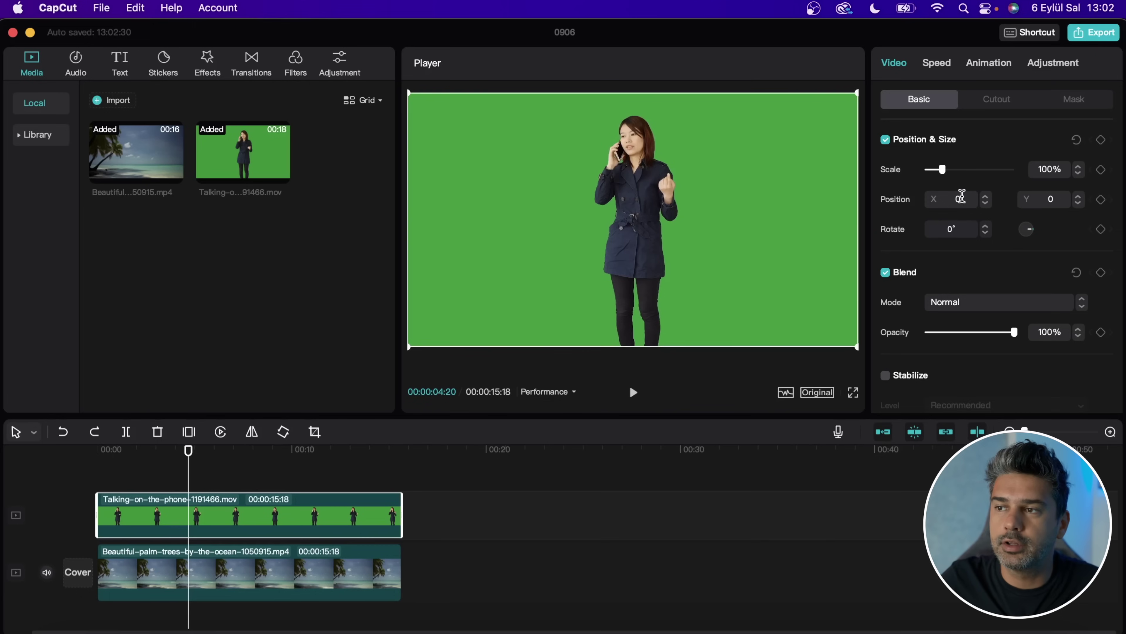
mouse_move(1033, 232)
left_mouse_down()
mouse_move(1024, 221)
mouse_move(1028, 260)
mouse_move(1042, 221)
left_mouse_up()
left_click(1101, 199)
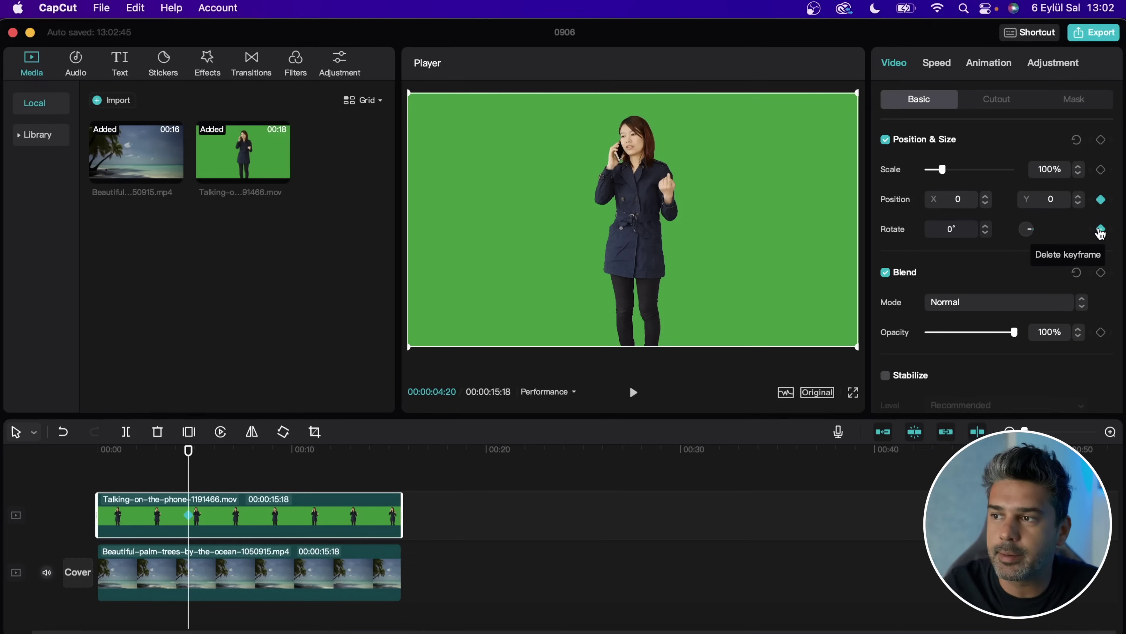
left_click(1101, 230)
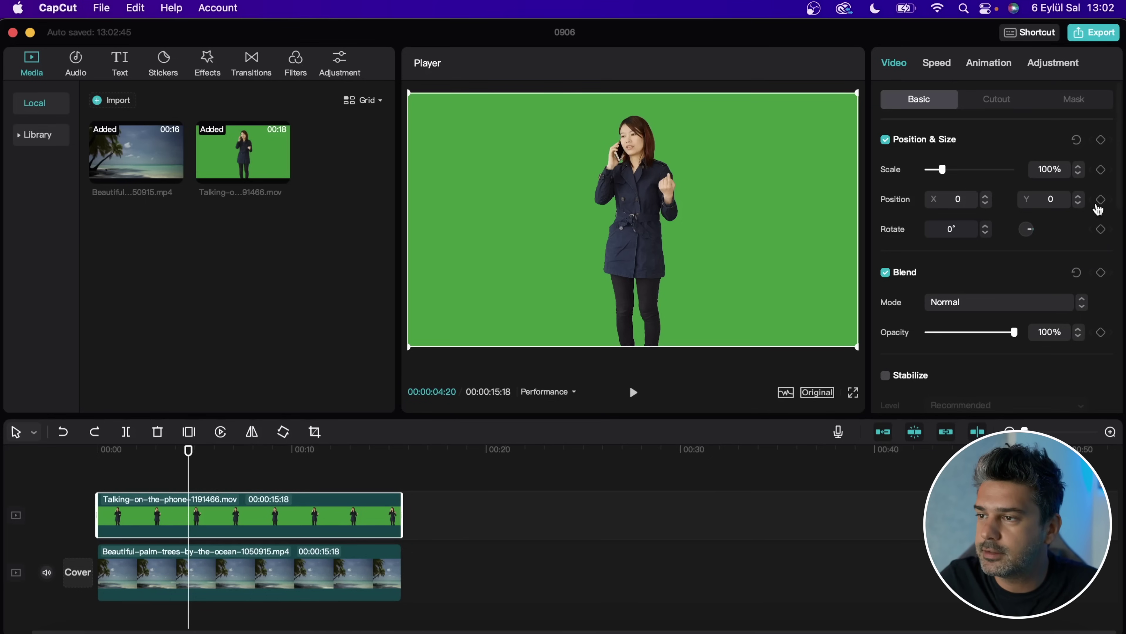
Try several blend modes on the green-screen clip, including Multiply, and restore Normal with 100% opacity
scroll(992, 285, "down", 2)
left_click(975, 286)
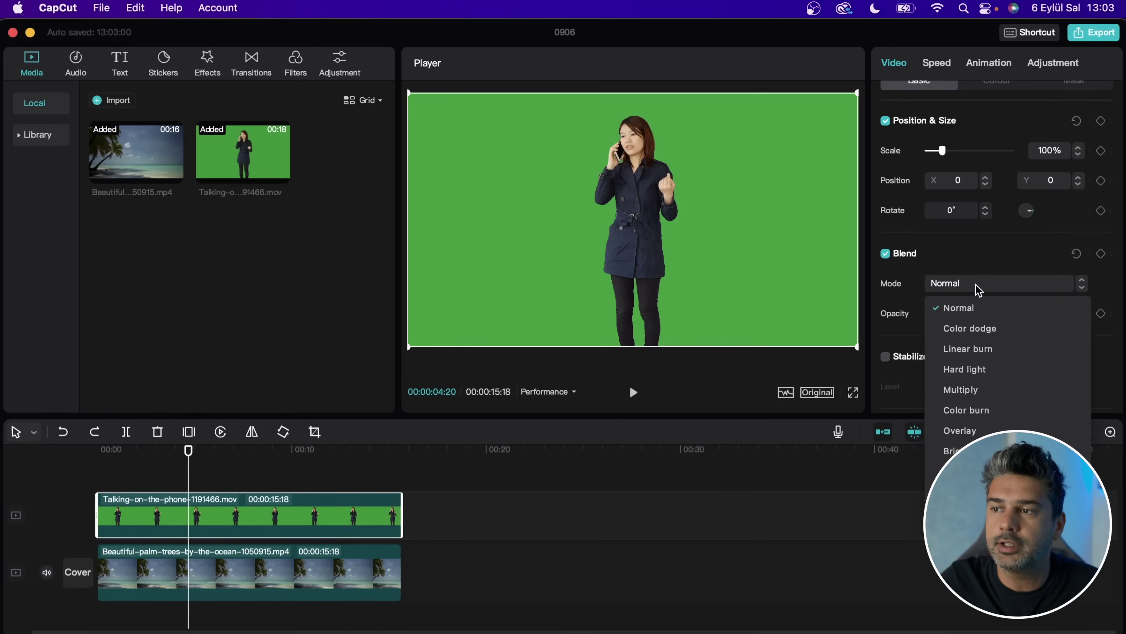
left_click(975, 331)
left_click(964, 291)
left_click(966, 343)
left_click(972, 286)
left_click(971, 349)
left_click(981, 282)
left_click(978, 366)
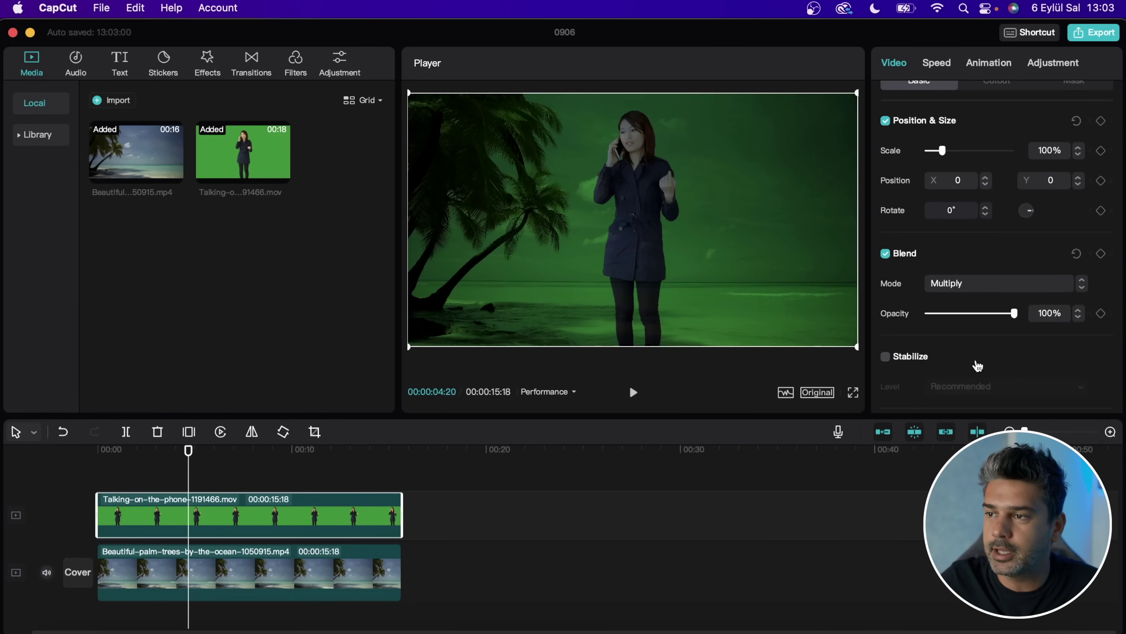
left_click(990, 289)
left_click(976, 306)
mouse_move(1008, 316)
left_mouse_down()
mouse_move(921, 315)
mouse_move(1015, 314)
left_mouse_up()
Try stabilizing the green-screen clip at the Most stable level and turn stabilization off
scroll(1004, 338, "down", 1)
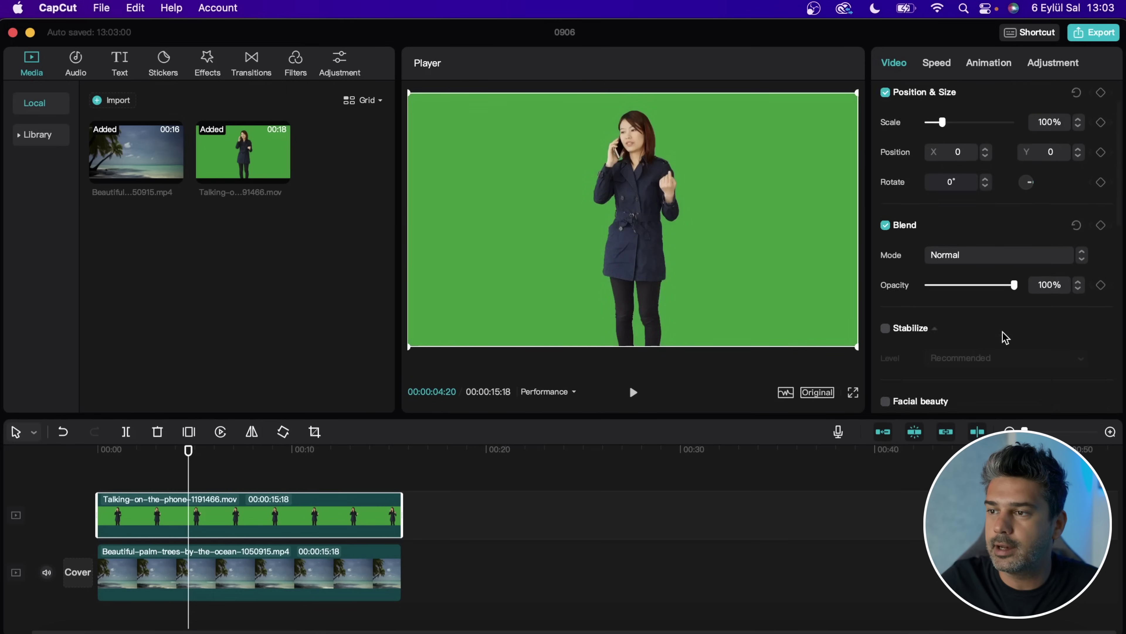
scroll(1005, 338, "down", 3)
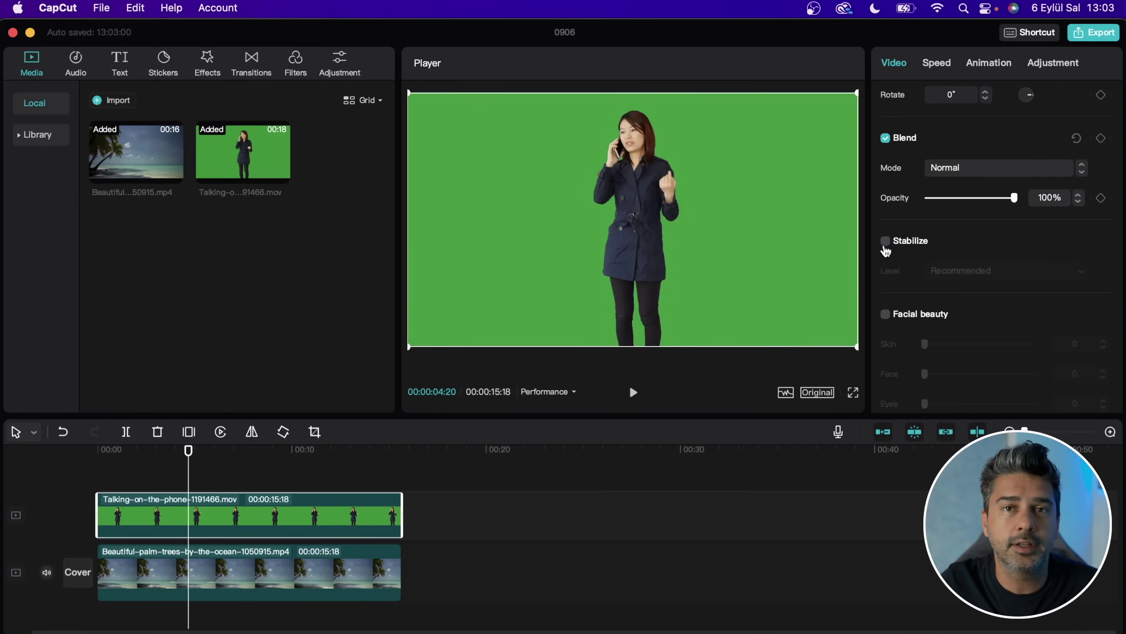
left_click(885, 243)
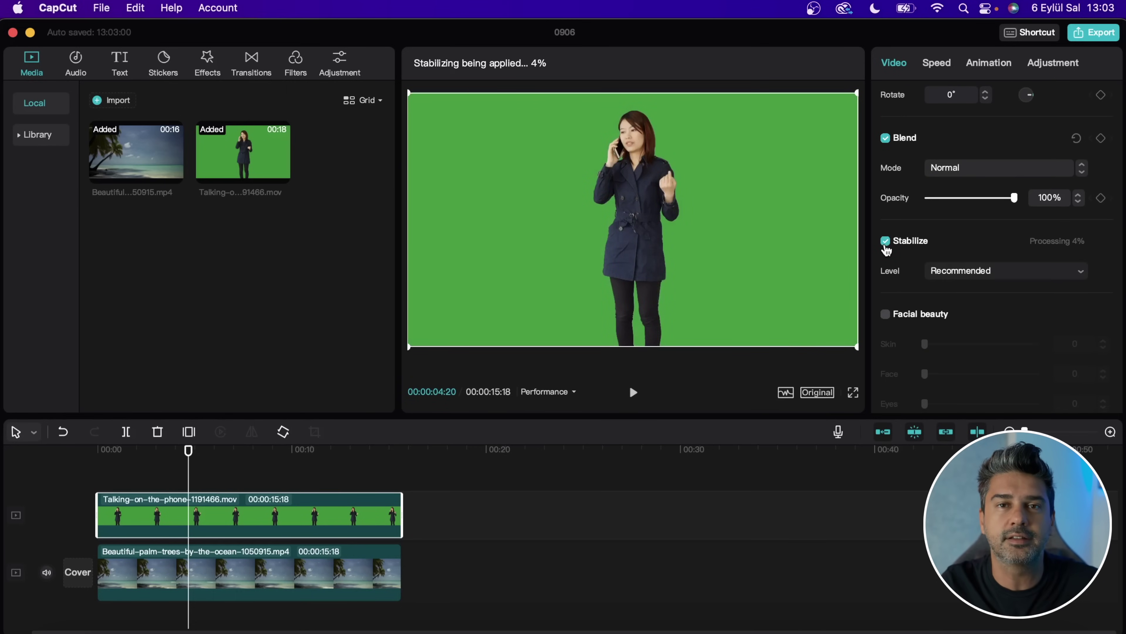
left_click(998, 271)
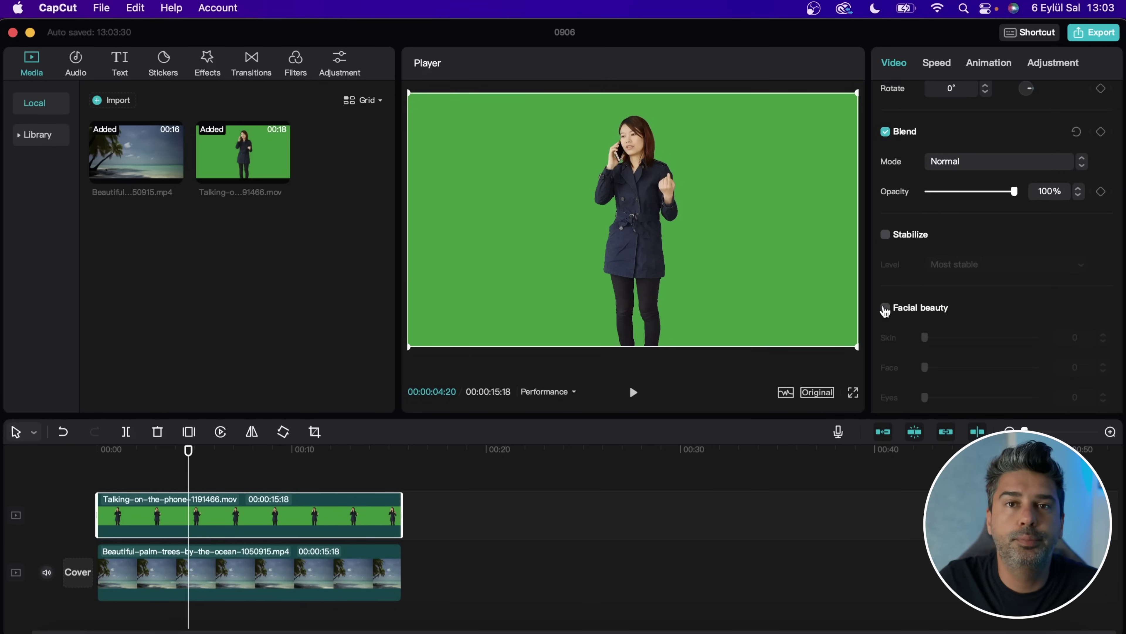
Turn on Facial beauty with Skin at 40, and enlarge the clip to 307% at position X -150, Y -1757
left_click(885, 308)
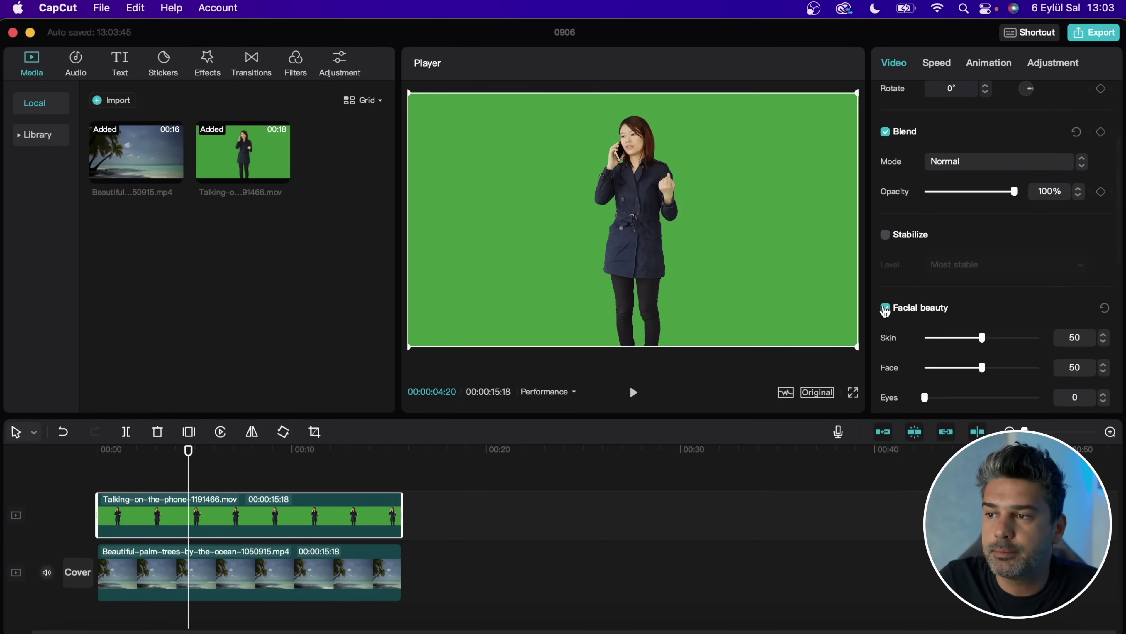
mouse_move(982, 337)
left_mouse_down()
mouse_move(928, 338)
mouse_move(1014, 337)
mouse_move(974, 339)
left_mouse_up()
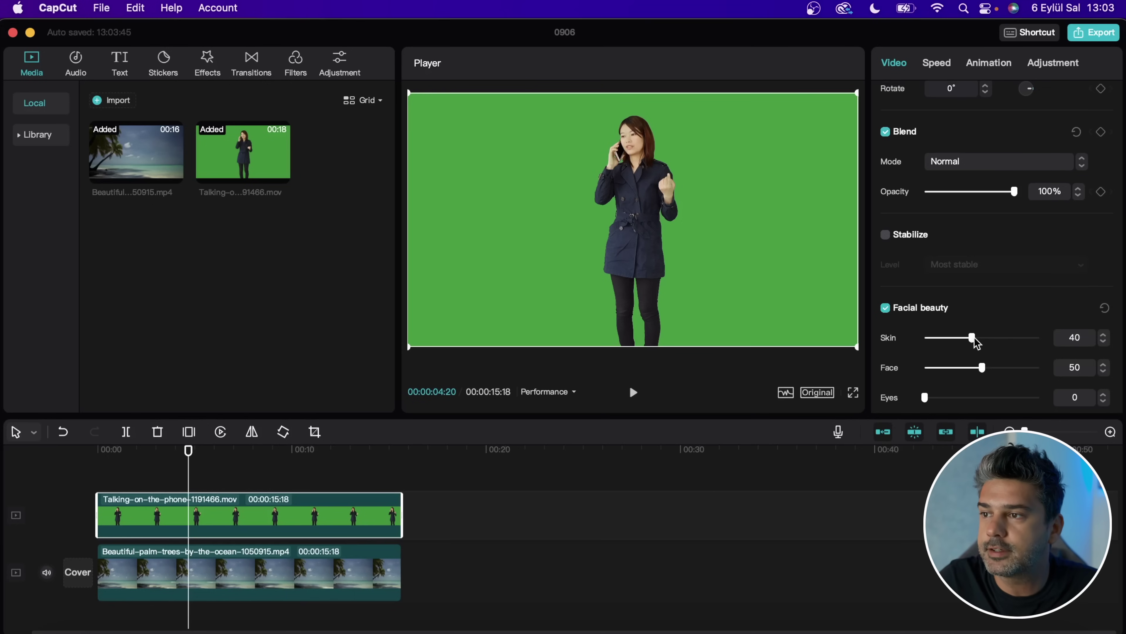
scroll(998, 173, "up", 3)
left_click_drag(947, 169, 980, 169)
left_click_drag(663, 209, 660, 373)
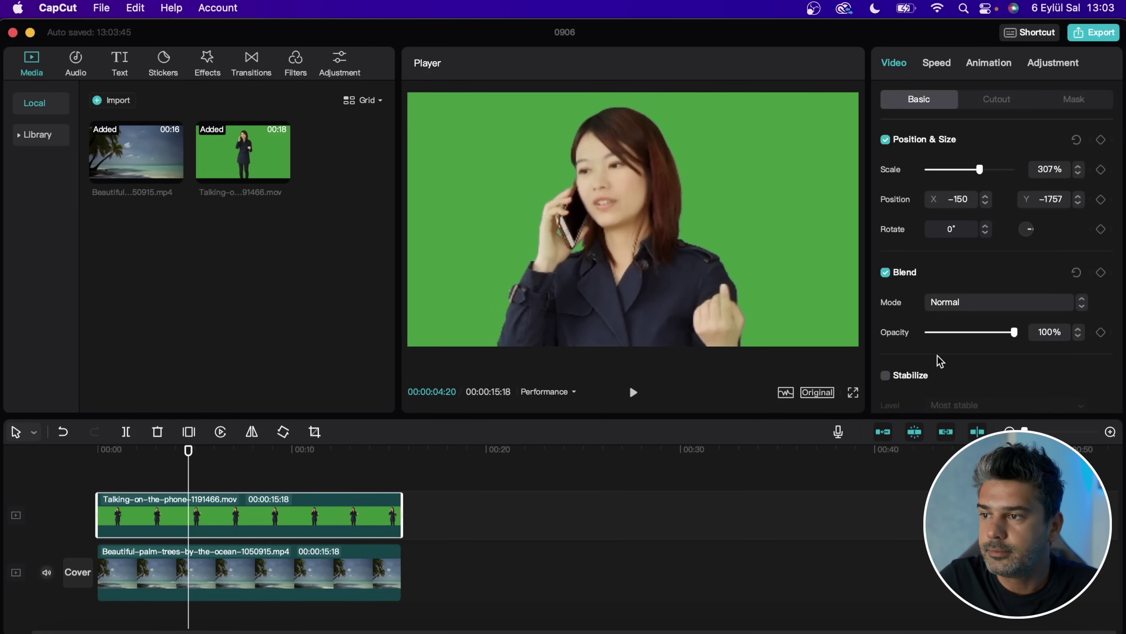
Set Facial beauty to Skin 8, Face 5, Eyes 15, Nose 100, Brighten 31 and Teeth 100
scroll(940, 360, "down", 5)
left_click_drag(976, 269, 877, 293)
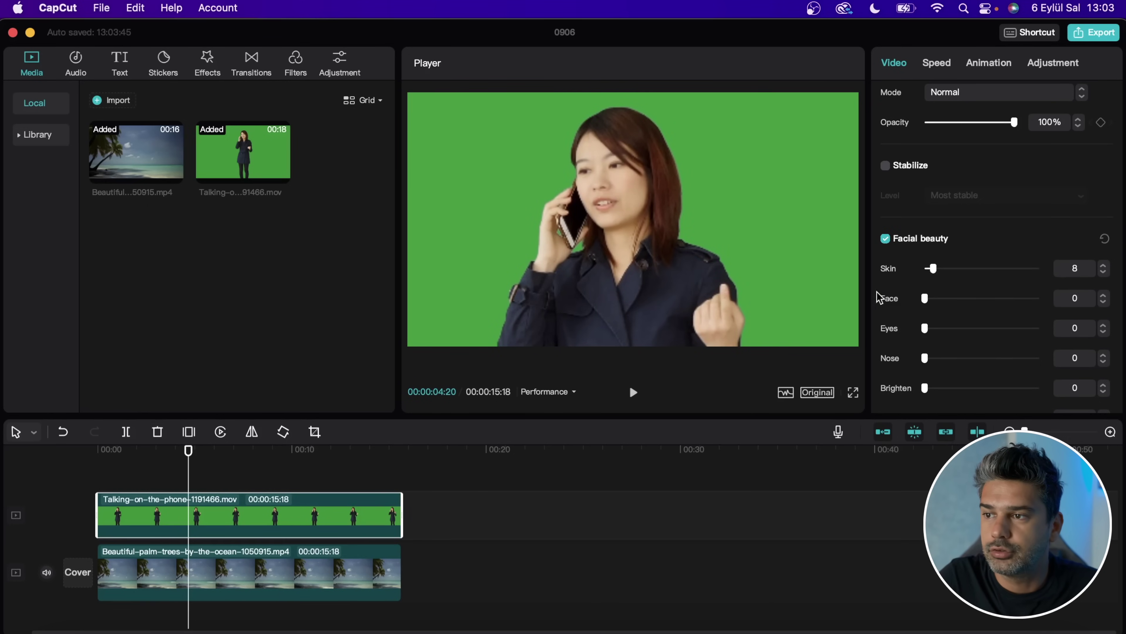
left_click_drag(1018, 333, 1042, 360)
scroll(931, 338, "down", 3)
left_click_drag(925, 305, 960, 306)
scroll(963, 312, "down", 4)
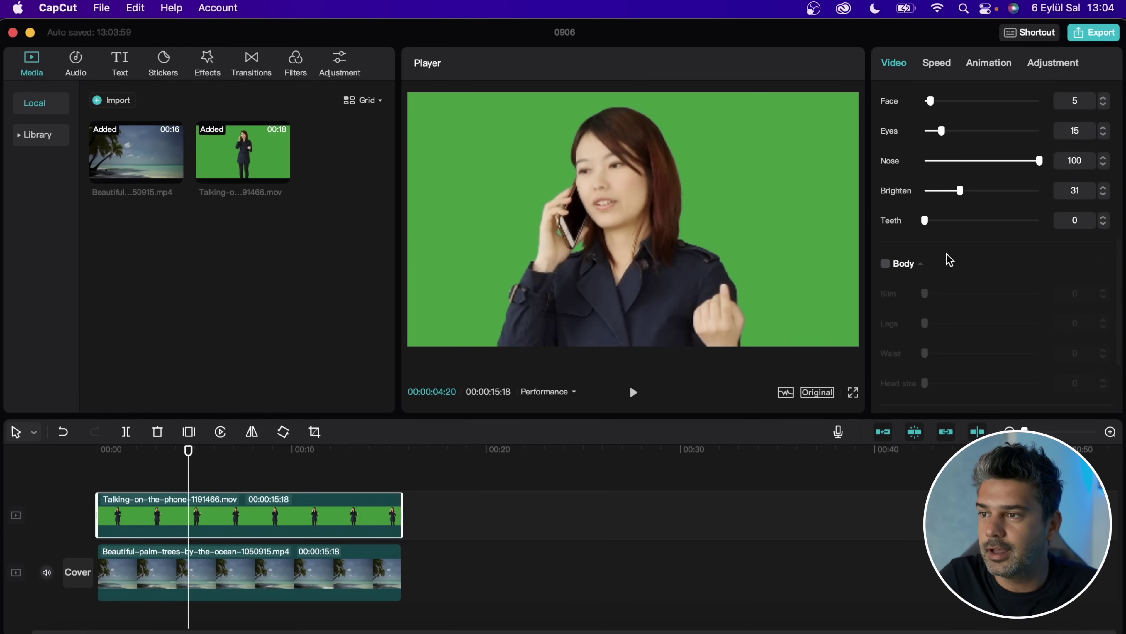
left_click_drag(926, 221, 1039, 221)
Turn on the Body adjustments with Slim at 30 and reset the clip's position and size
scroll(987, 259, "down", 2)
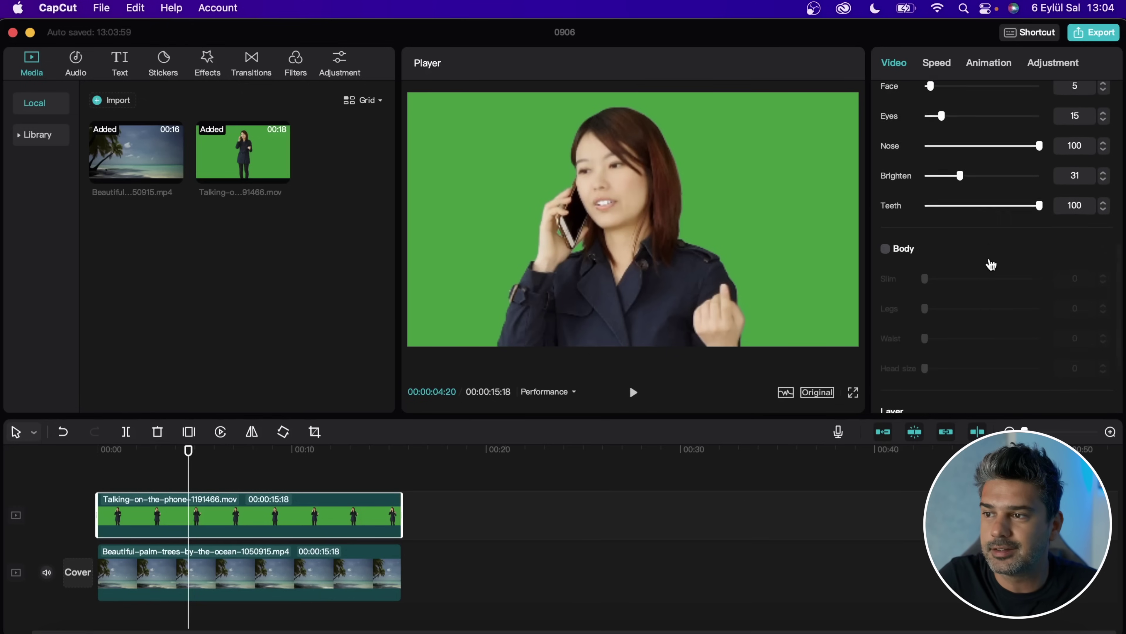
left_click(886, 219)
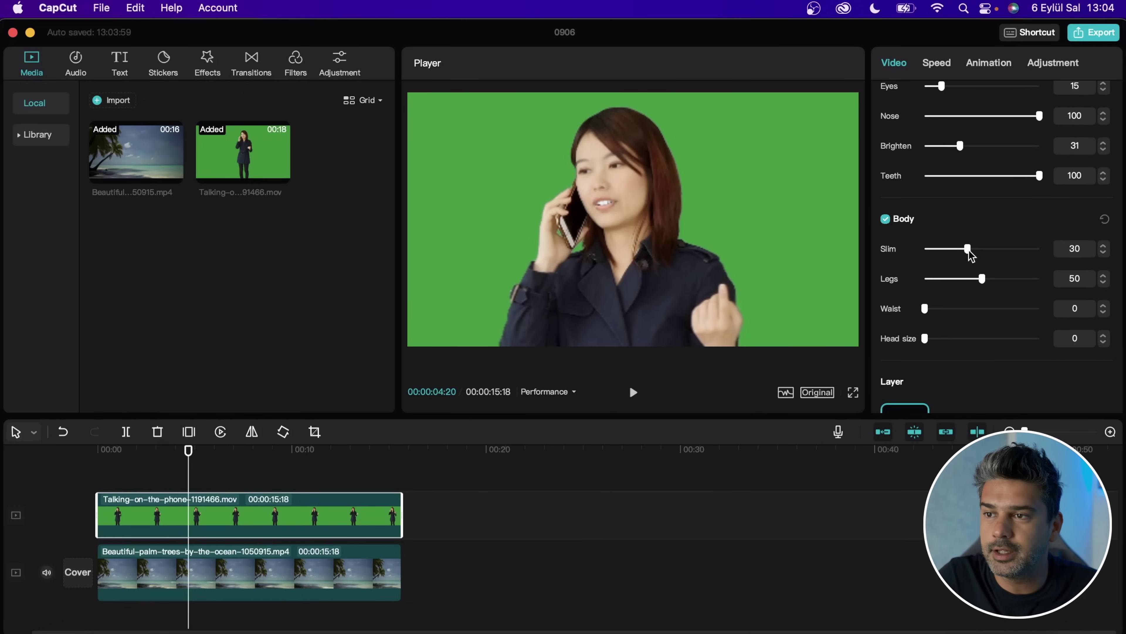
scroll(953, 209, "up", 10)
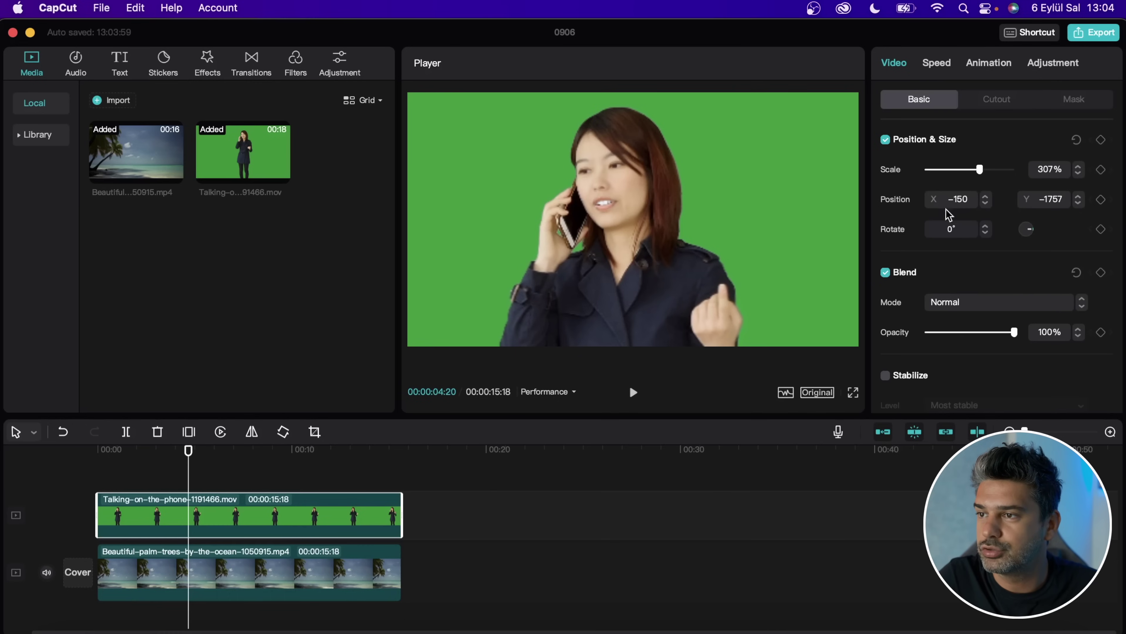
left_click(1076, 139)
Set the Body adjustments to Slim 62, Legs 100, Waist 91 and Head size 52
scroll(988, 230, "down", 10)
left_click_drag(981, 262, 1041, 292)
left_click_drag(934, 323, 1028, 321)
left_click_drag(928, 350, 985, 348)
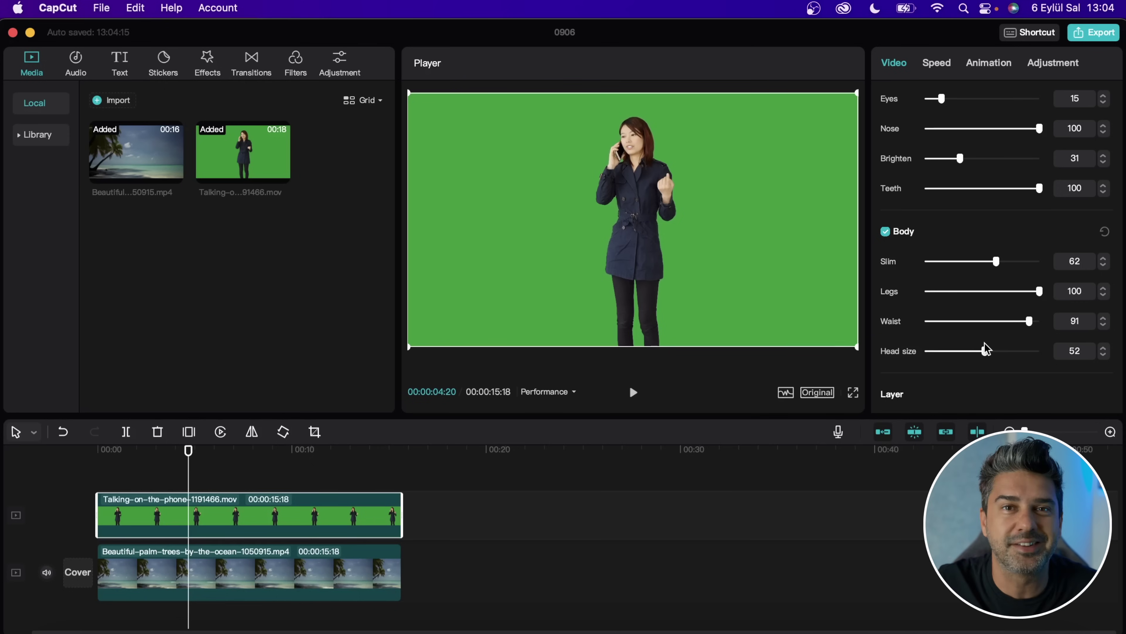
Turn on Chroma key in the Cutout settings of the green-screen phone clip
scroll(985, 345, "up", 3)
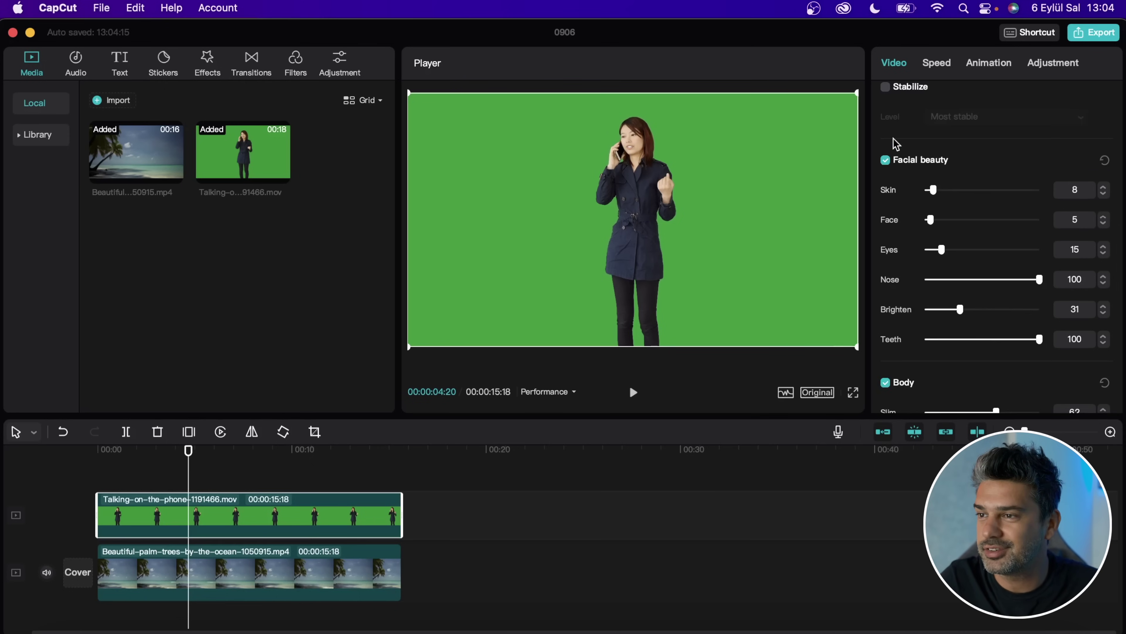
scroll(897, 145, "up", 5)
left_click(1005, 101)
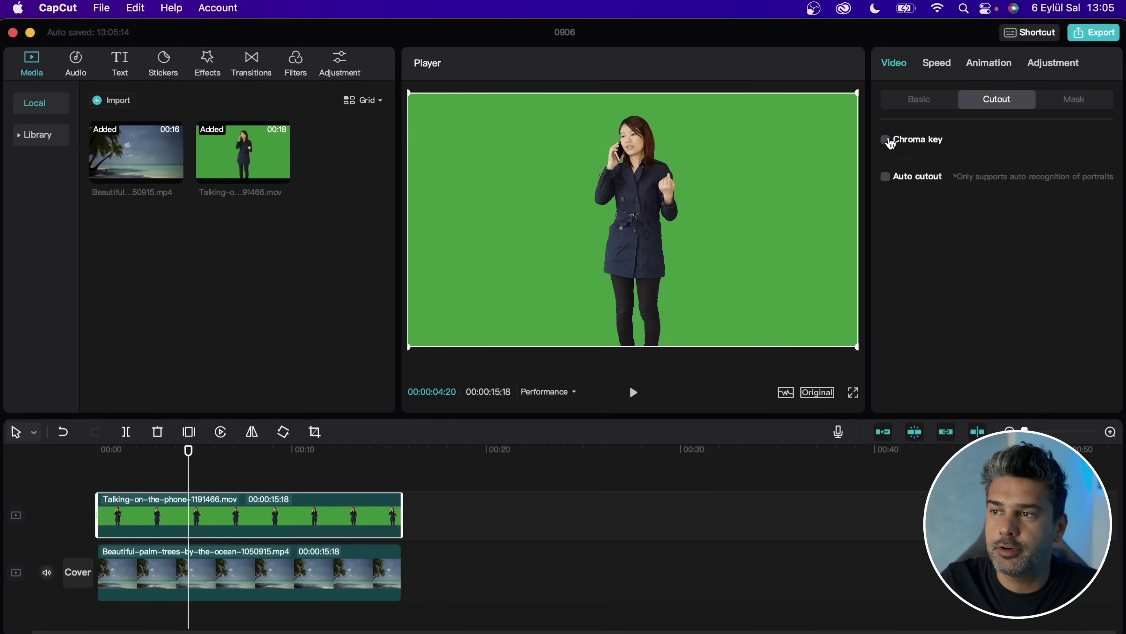
left_click(918, 141)
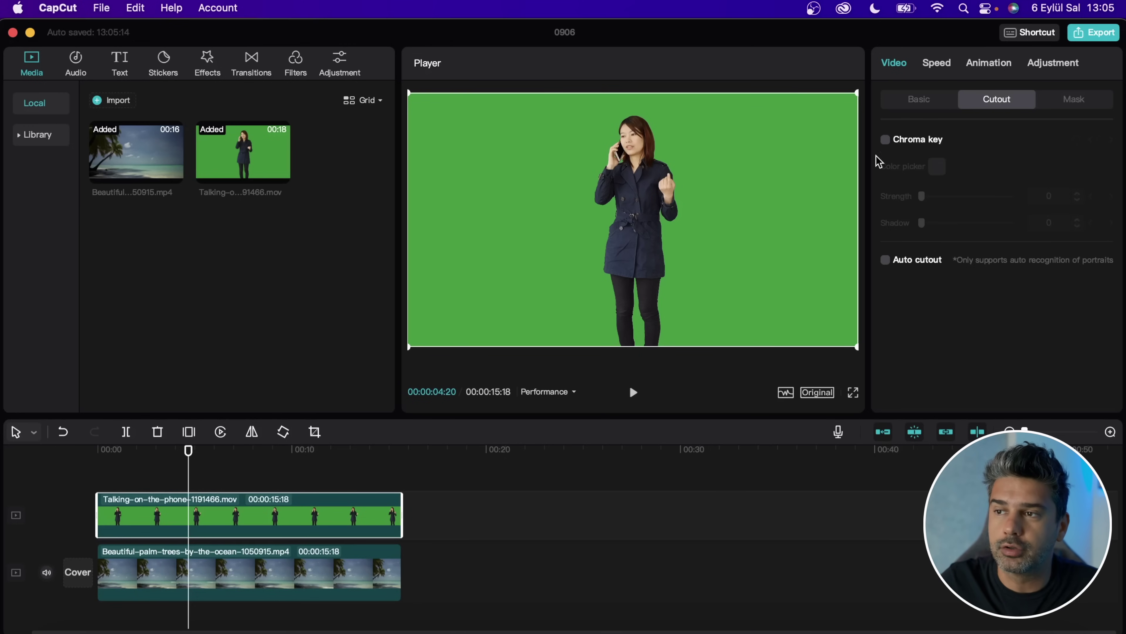
left_click(885, 140)
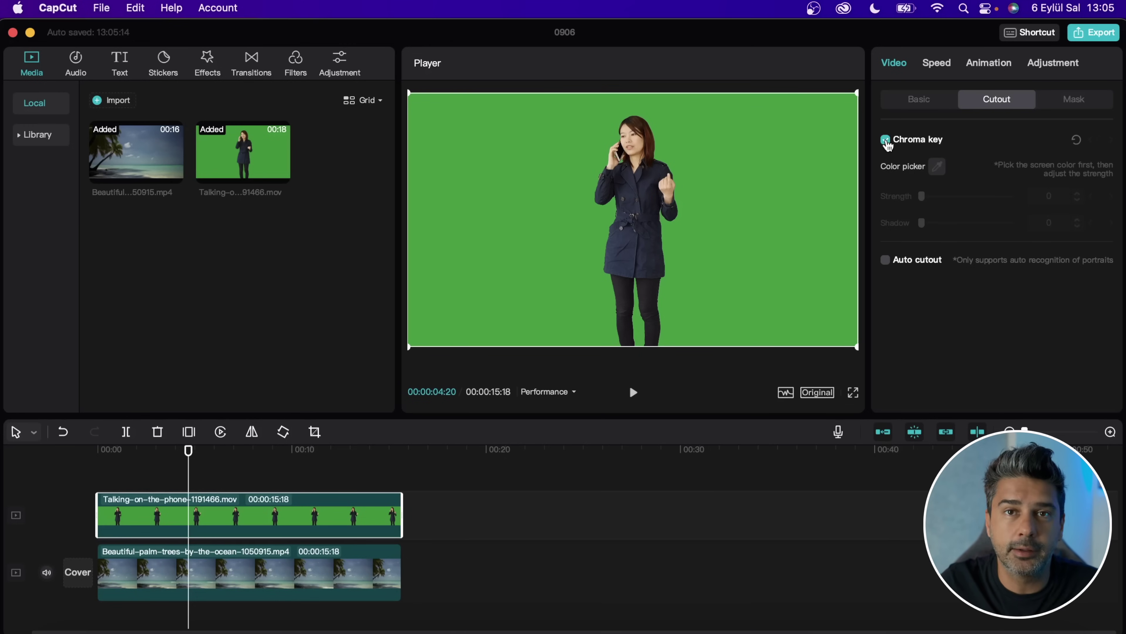
Key out the phone clip's green background by picking its green, with Strength 19 and Shadow 3, and check the composite over the beach
left_click(937, 168)
left_click(756, 189)
mouse_move(923, 198)
left_mouse_down()
mouse_move(926, 225)
mouse_move(942, 203)
left_mouse_up()
left_click(227, 450)
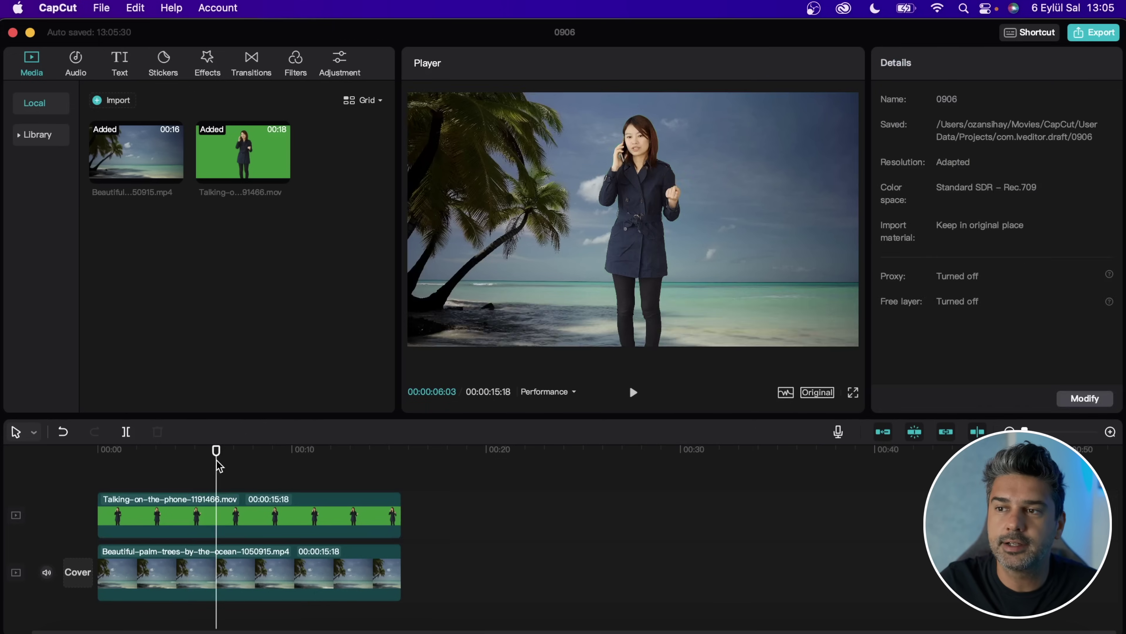
left_click_drag(216, 457, 260, 461)
left_click(238, 577)
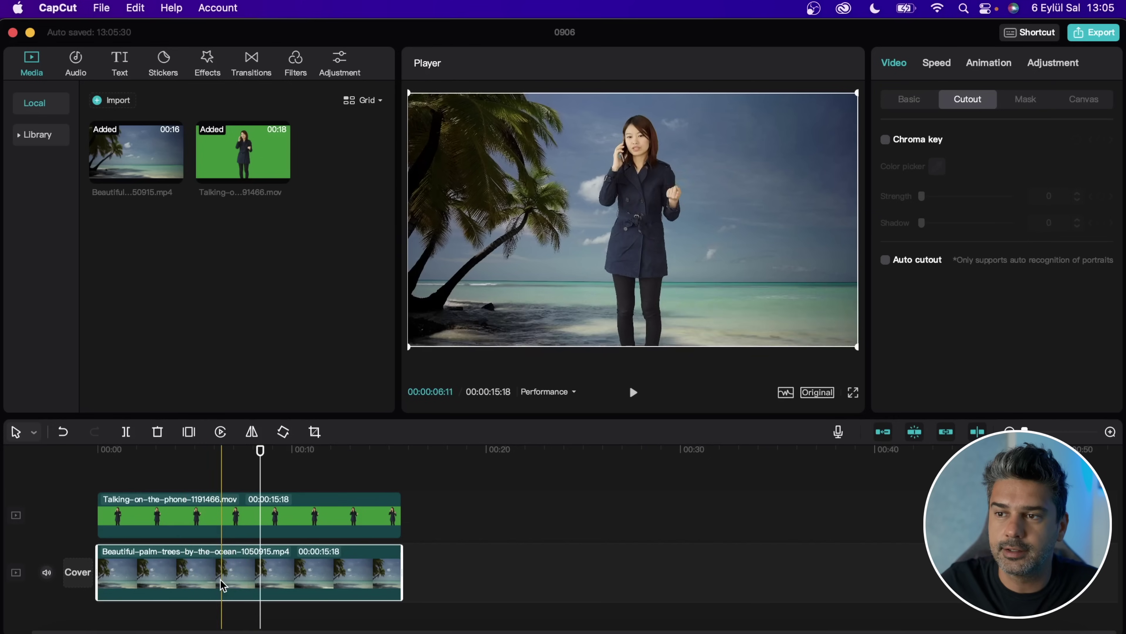
left_click(239, 518)
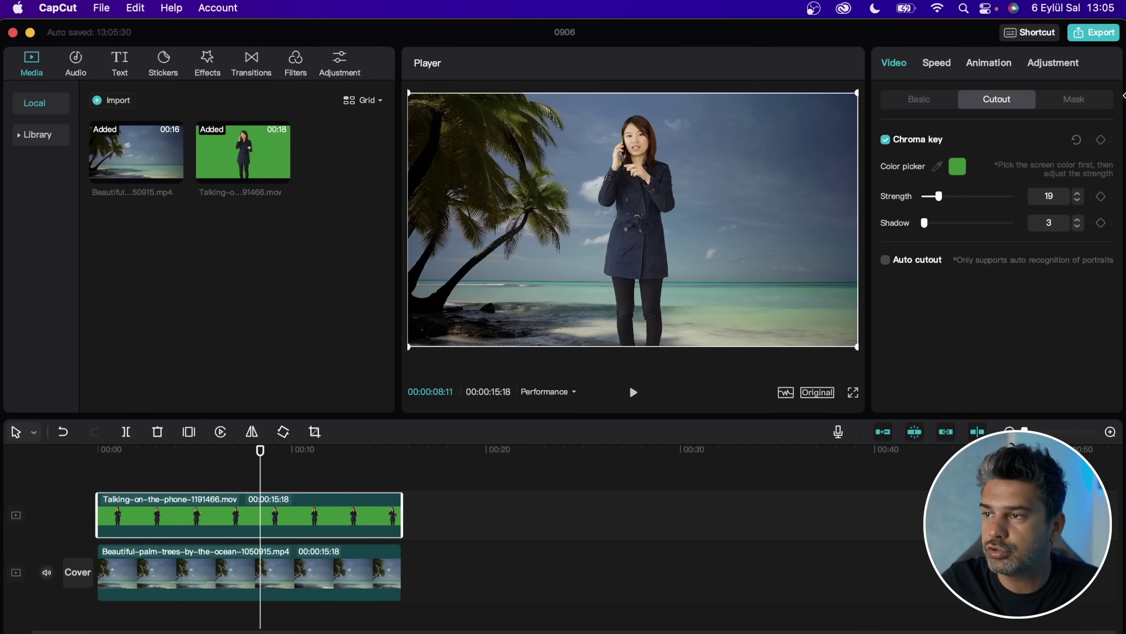
left_click(932, 141)
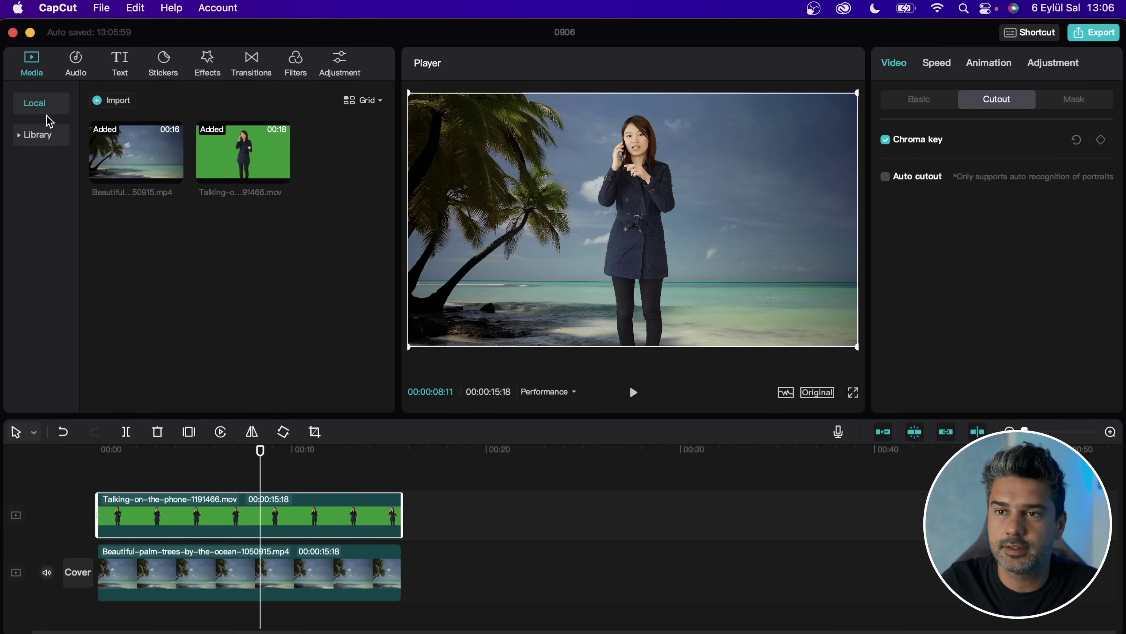
Import DSCF0226.MOV and place it at the start of a new track above the phone and beach clips
left_click(97, 101)
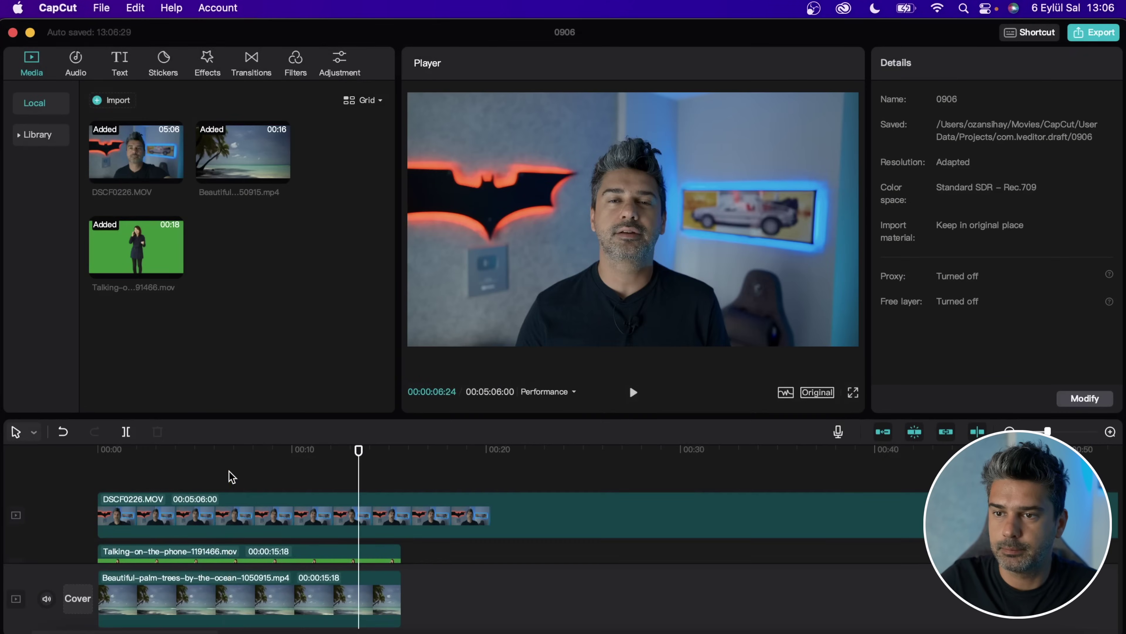
left_click(231, 472)
Cut the DSCF0226.MOV clip to 00:00:15:18 over the beach clip and move the phone clip to start just past 20 seconds
left_click(239, 505)
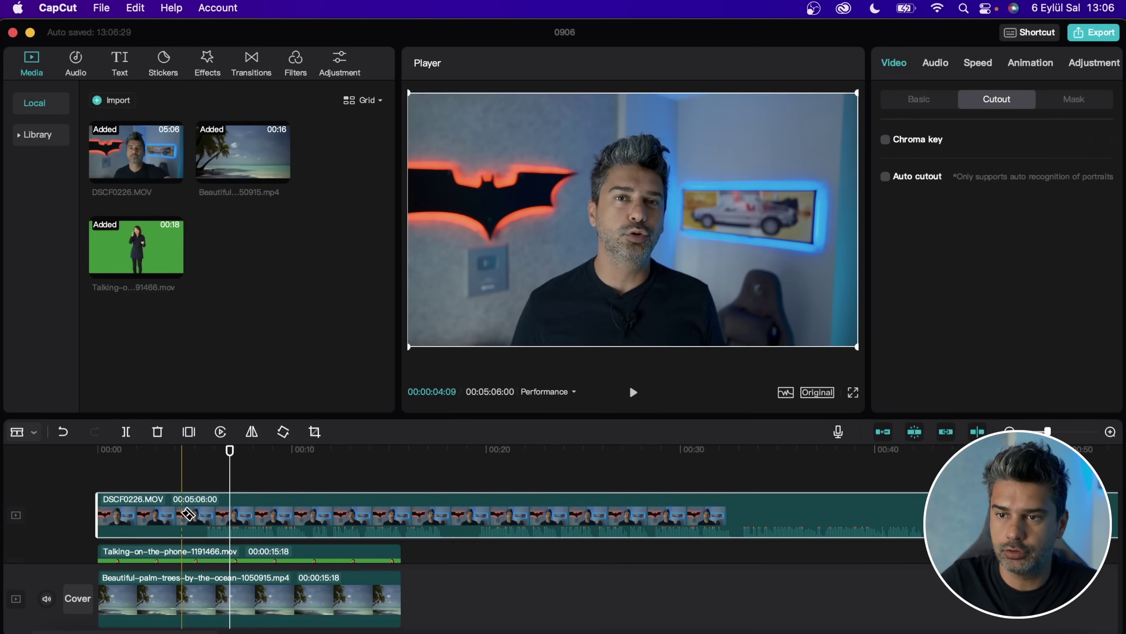
key("super+b")
left_click(164, 516)
key("Delete")
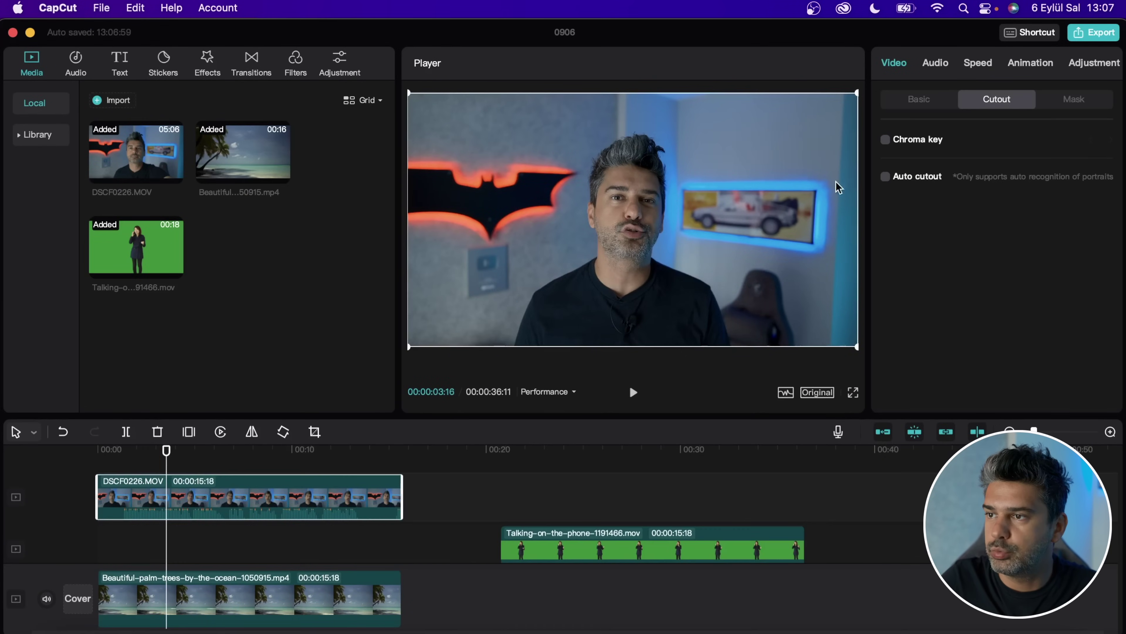
Apply Auto cutout to the DSCF0226.MOV clip and check the cutout over the beach at several points in time
left_click(886, 176)
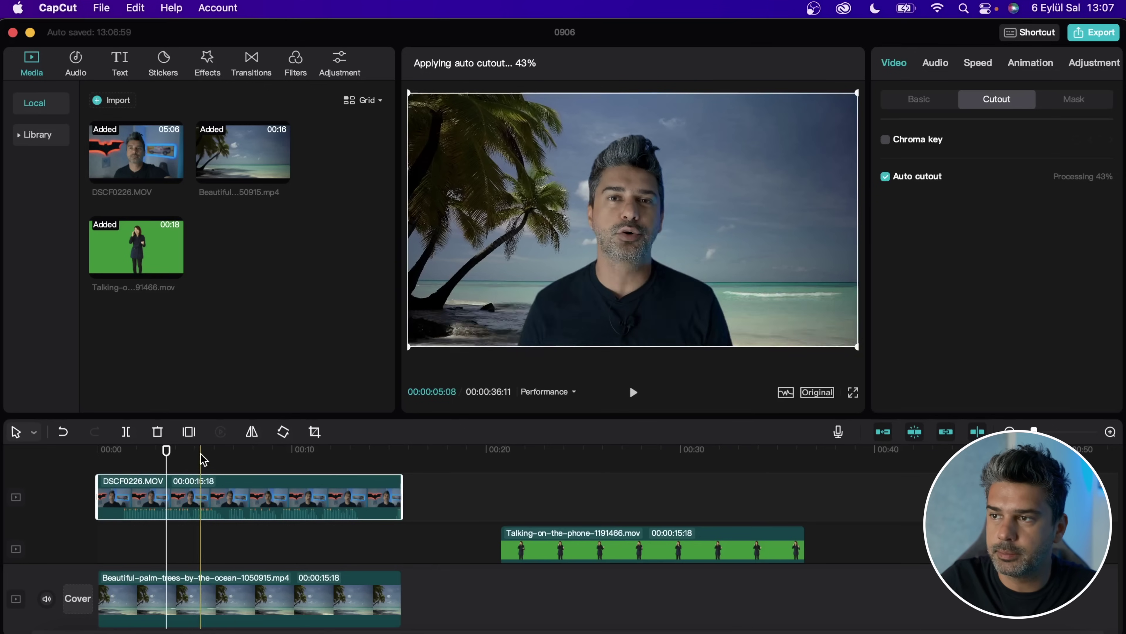
left_click(201, 457)
left_click(226, 500)
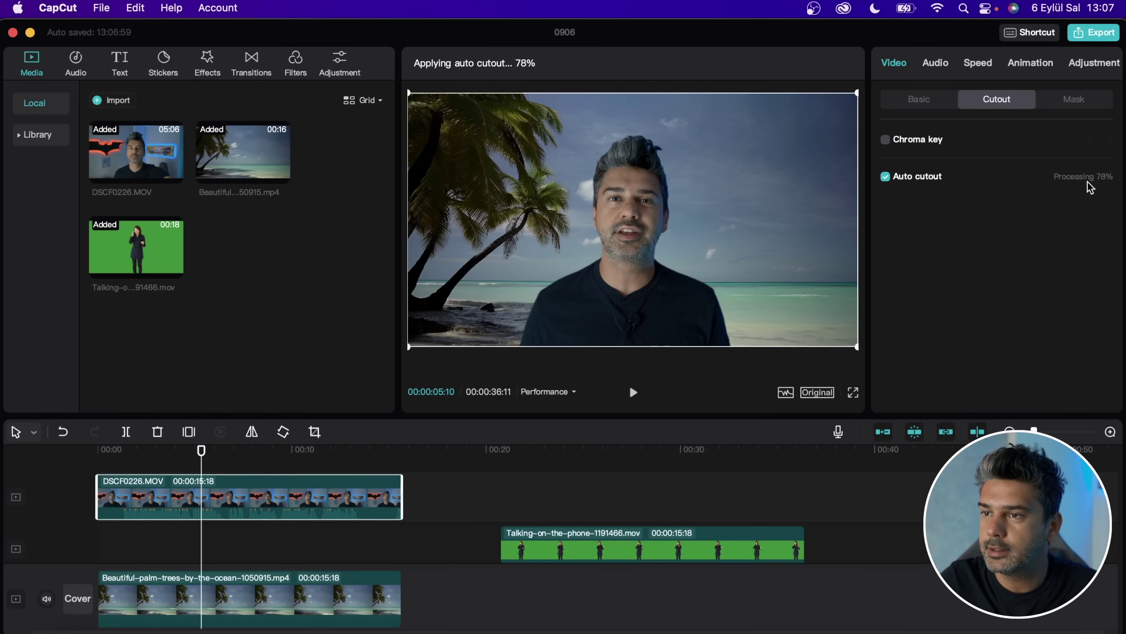
left_click(139, 461)
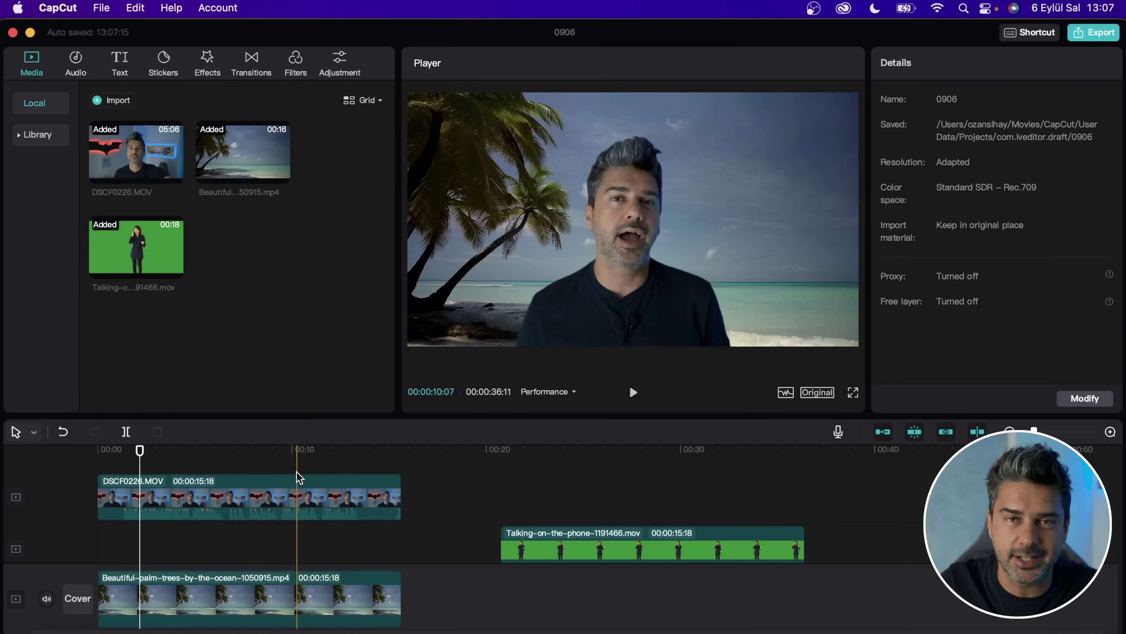
left_click(233, 457)
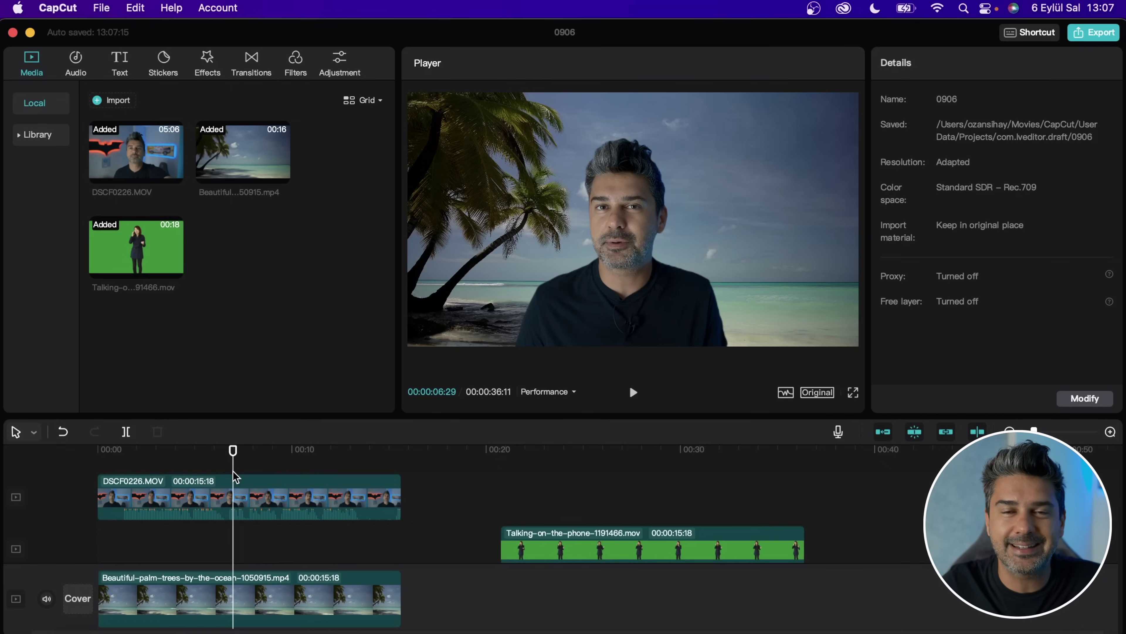
left_click(286, 466)
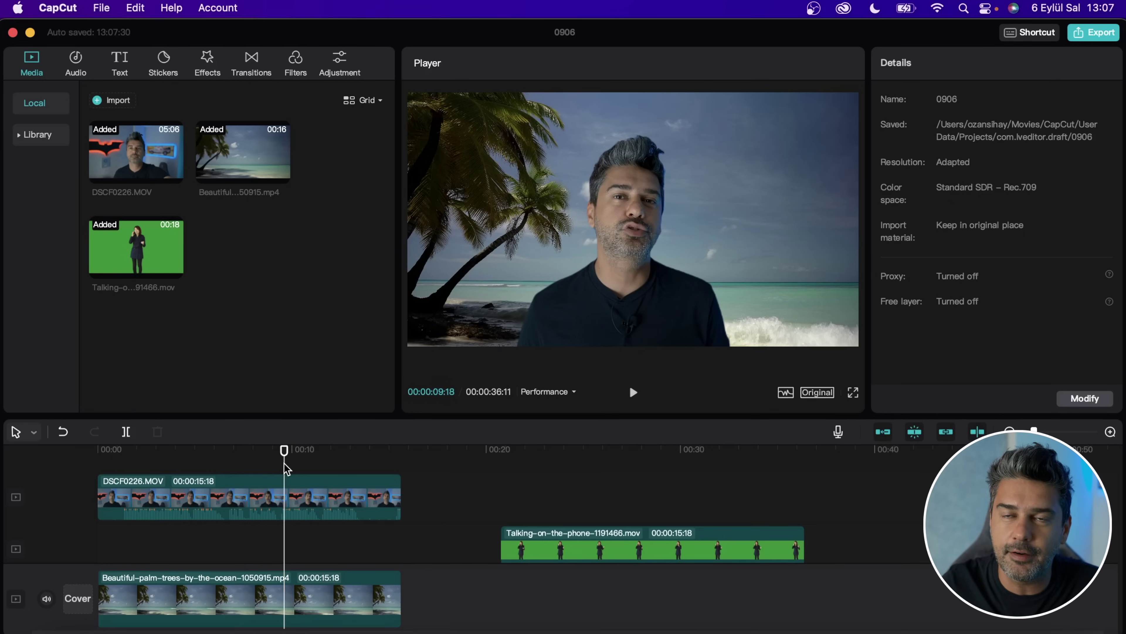
left_click(132, 465)
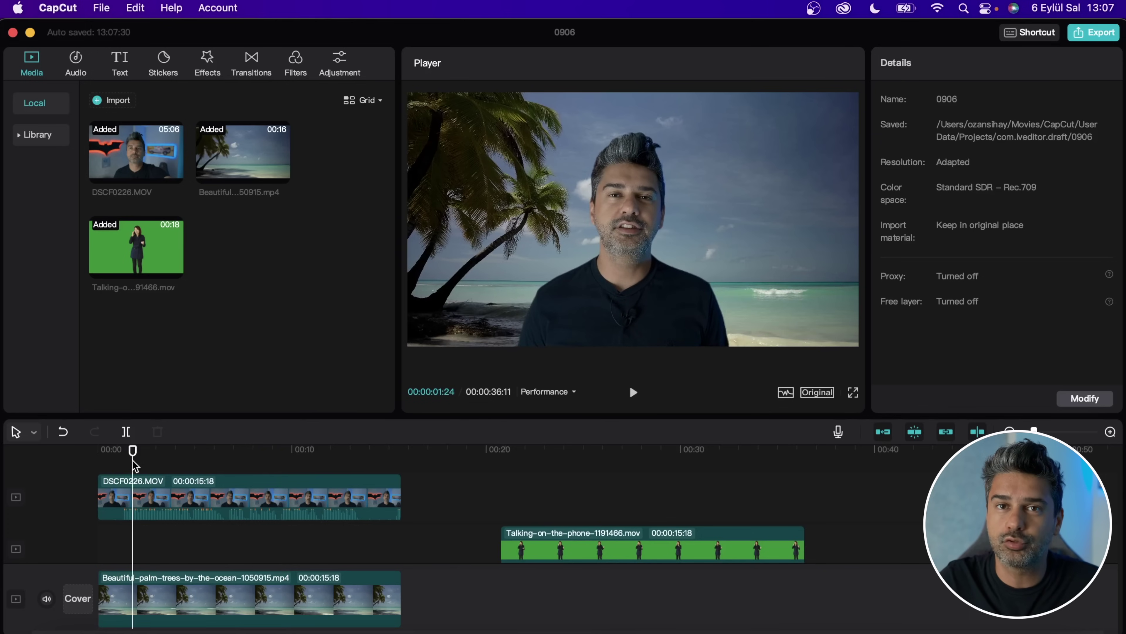
left_click(307, 472)
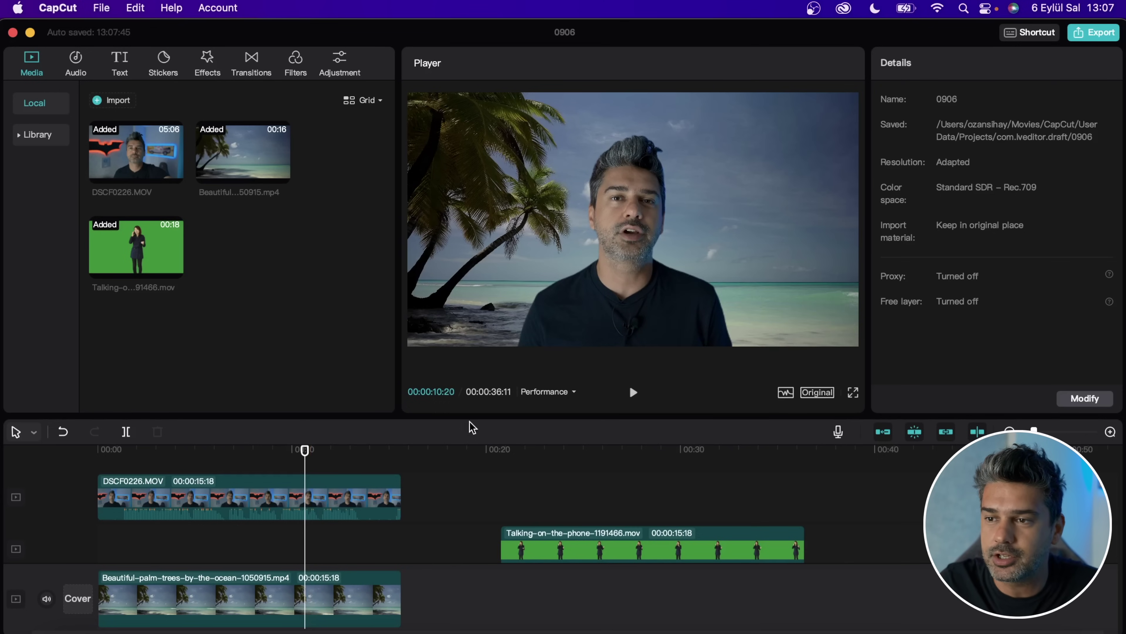
left_click(302, 479)
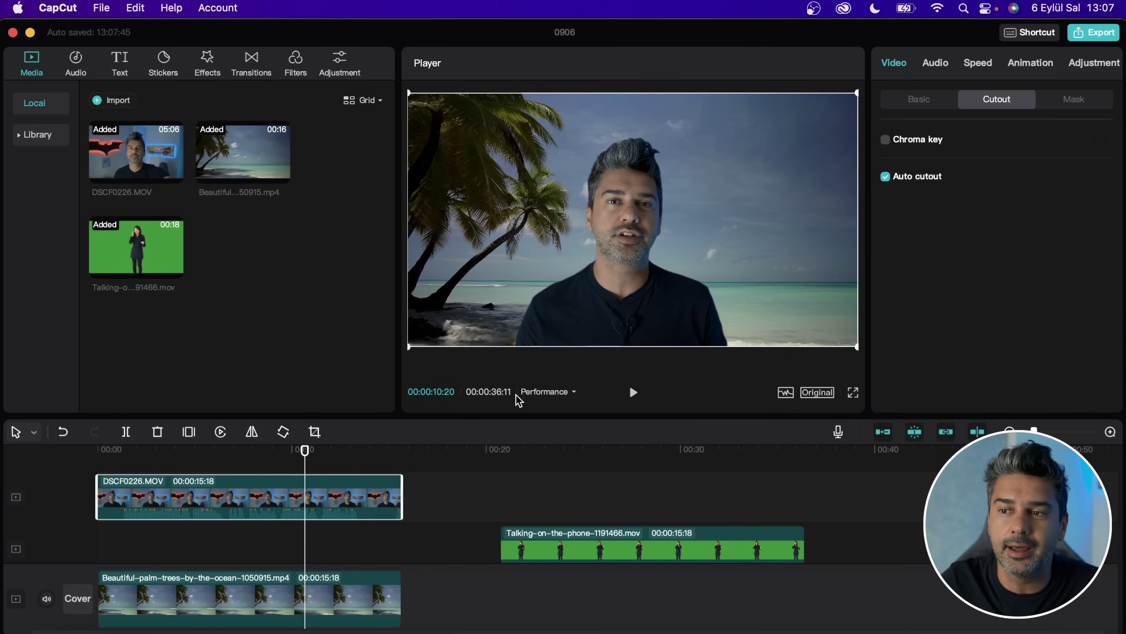
Switch the player preview to Quality priority and back to Performance priority
left_click(567, 392)
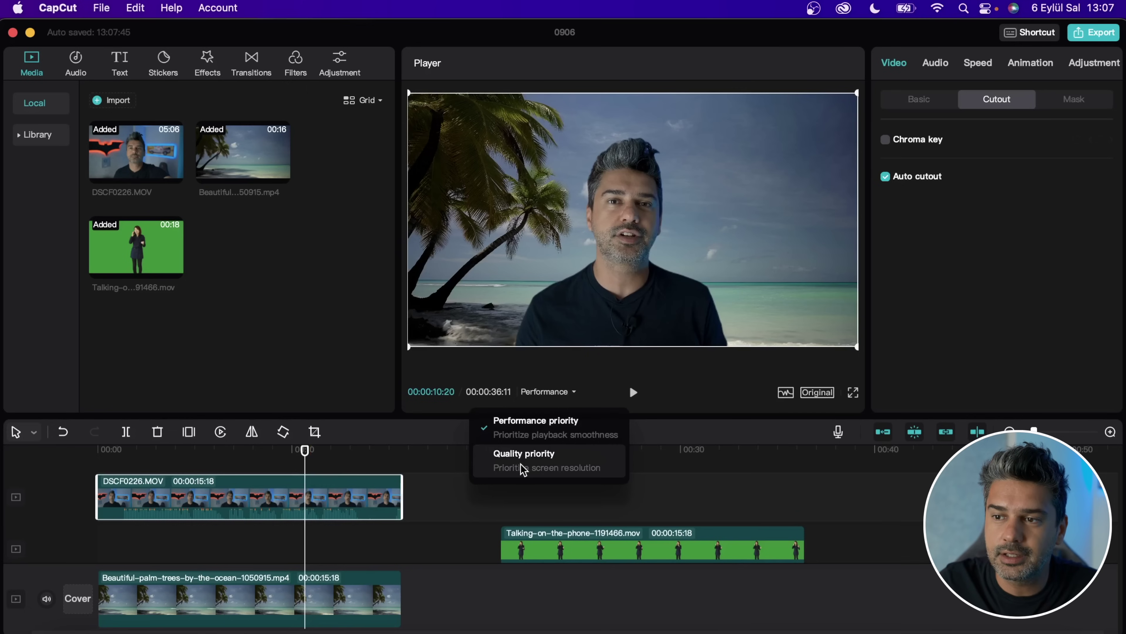
left_click(556, 430)
left_click(564, 393)
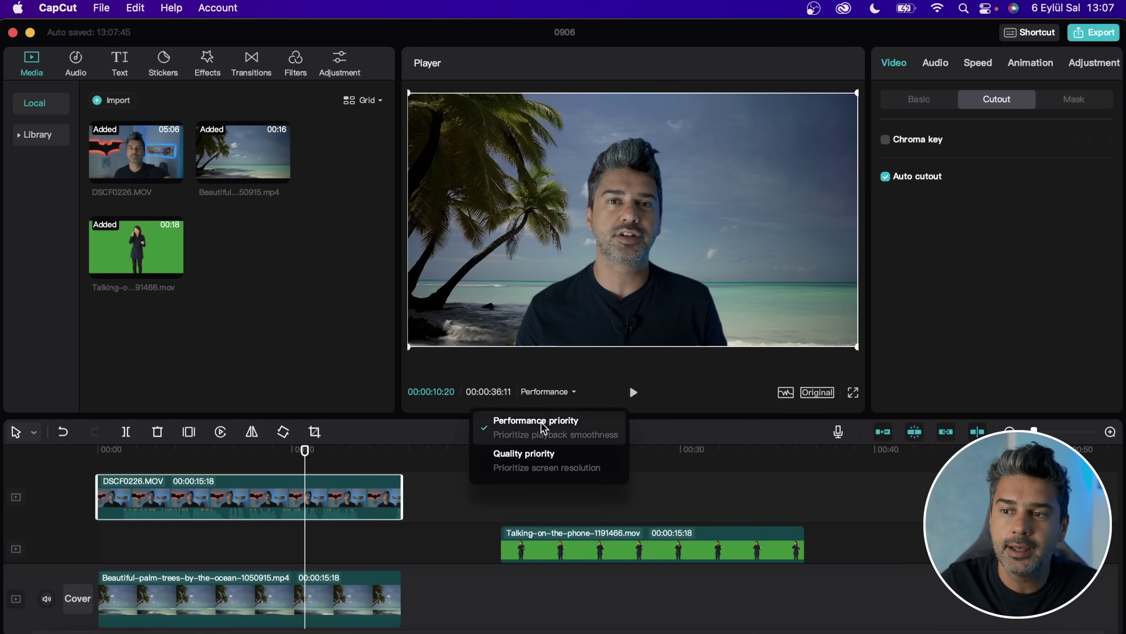
left_click(523, 461)
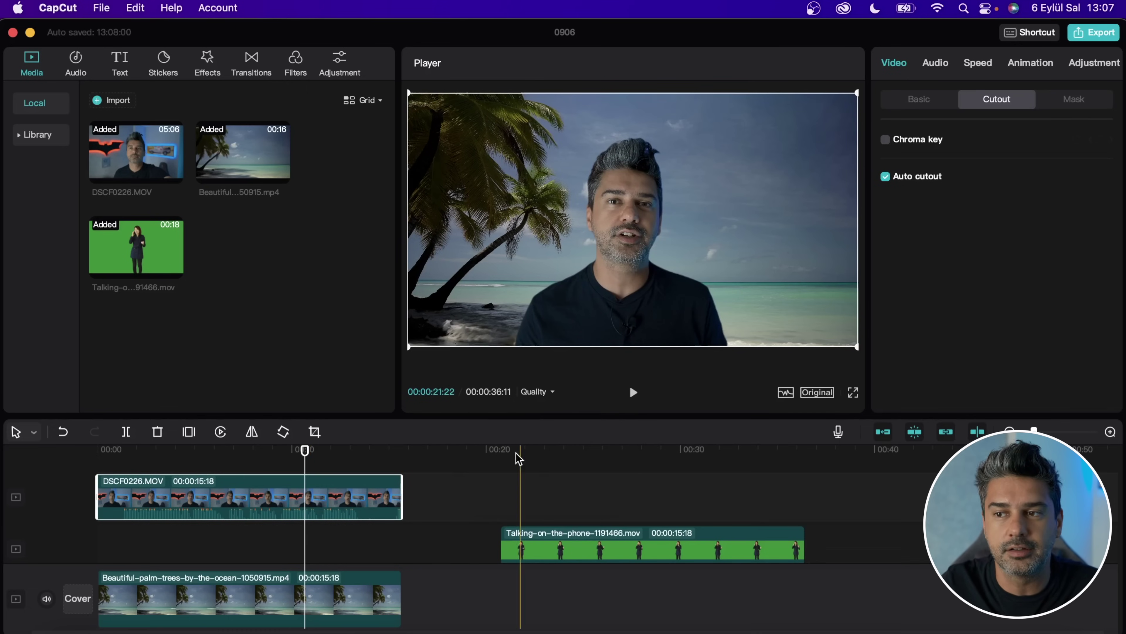
left_click(543, 395)
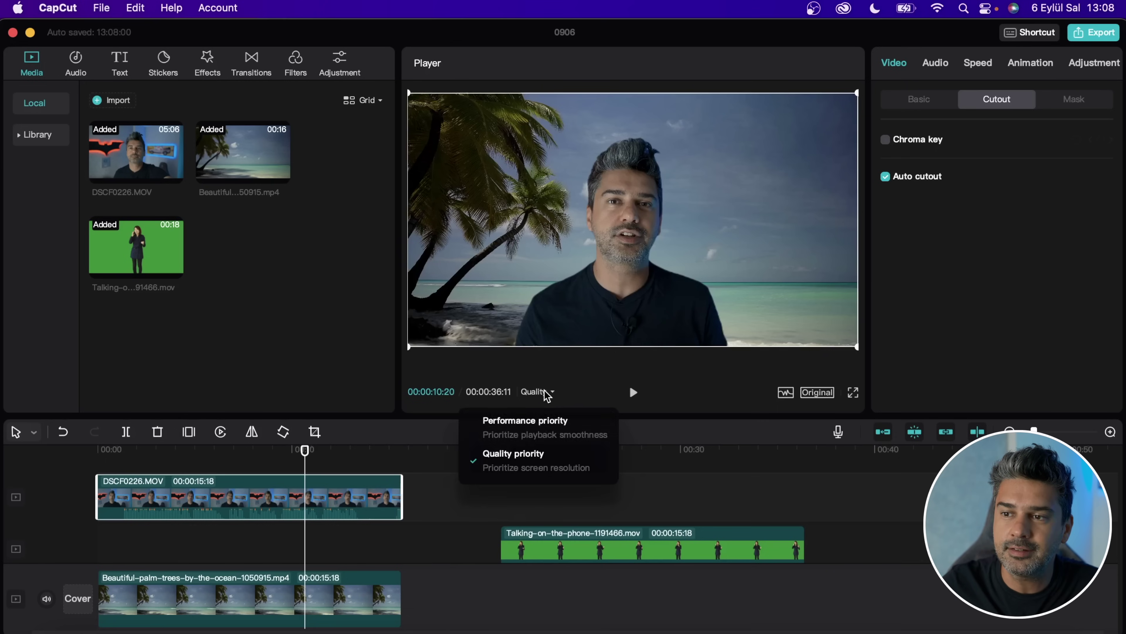
left_click(524, 425)
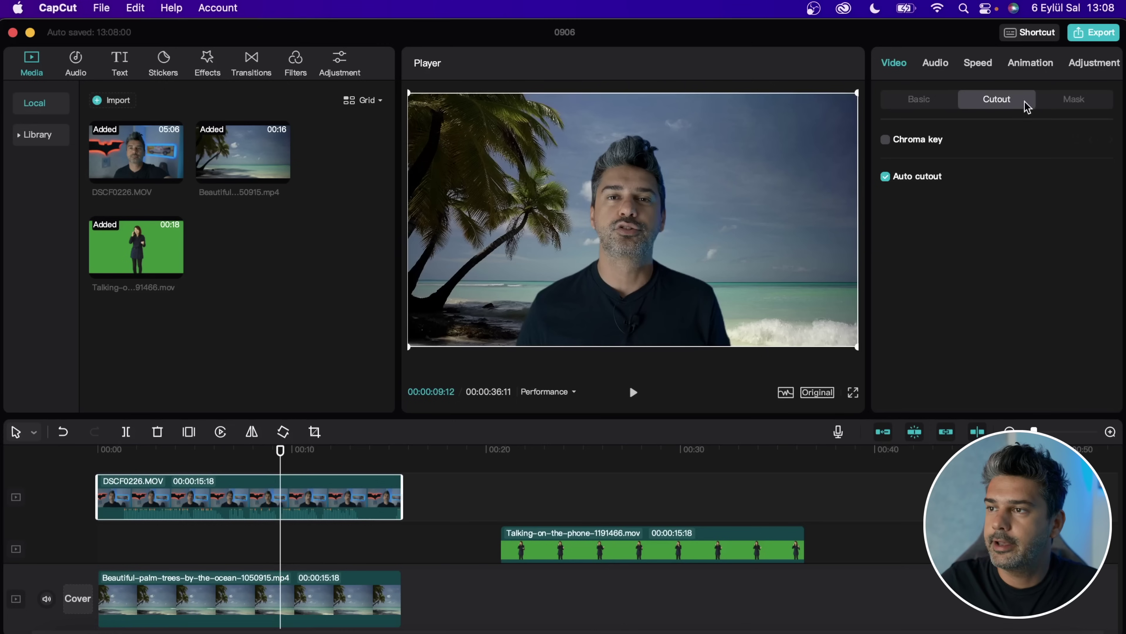
Examine the mask shapes, volume and fade settings, noise reduction and voice effects available for the DSCF0226.MOV clip
left_click(1067, 103)
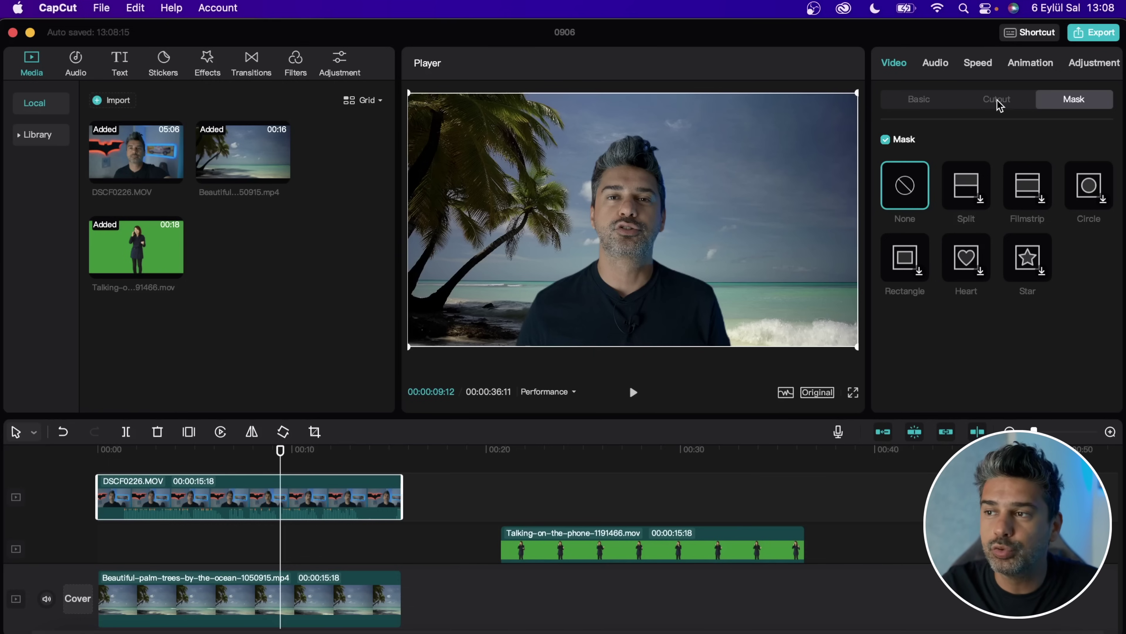
left_click(935, 62)
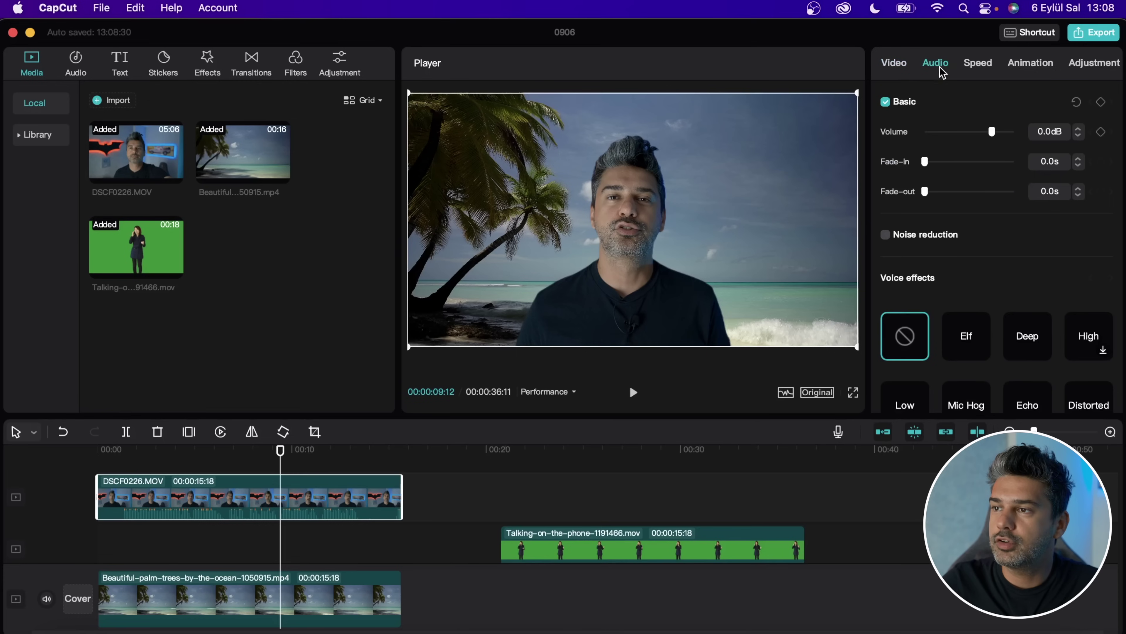
scroll(1020, 266, "down", 2)
scroll(1024, 267, "down", 4)
scroll(1015, 264, "up", 5)
scroll(1006, 262, "down", 4)
scroll(993, 257, "up", 3)
scroll(991, 255, "up", 1)
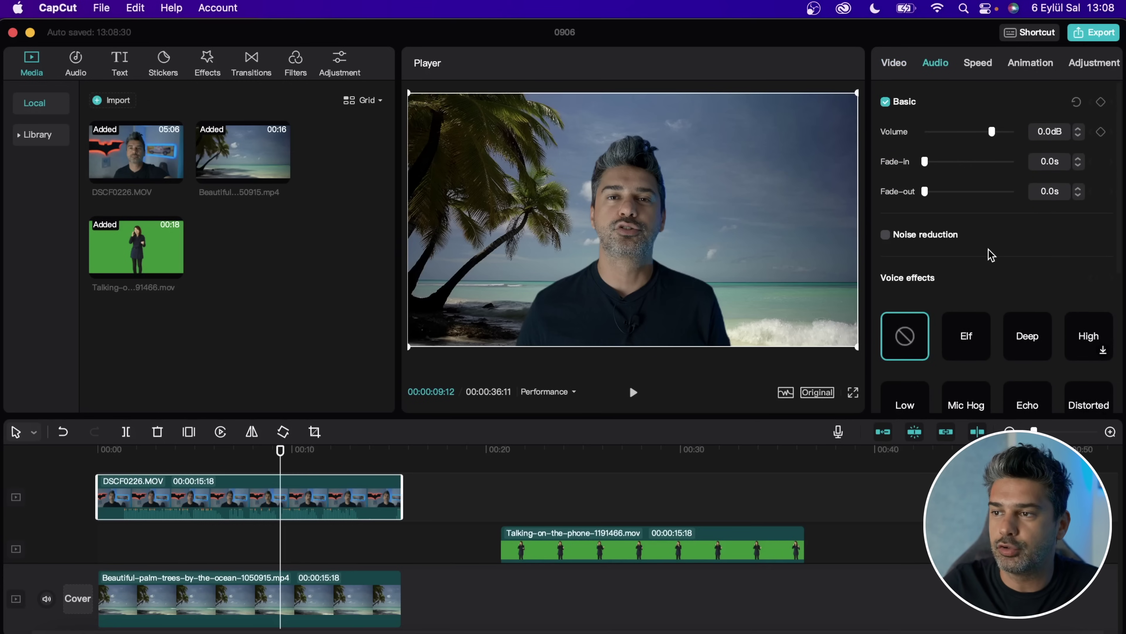
Turn on Noise reduction for the DSCF0226.MOV clip and play back the result from near its start
left_click(123, 461)
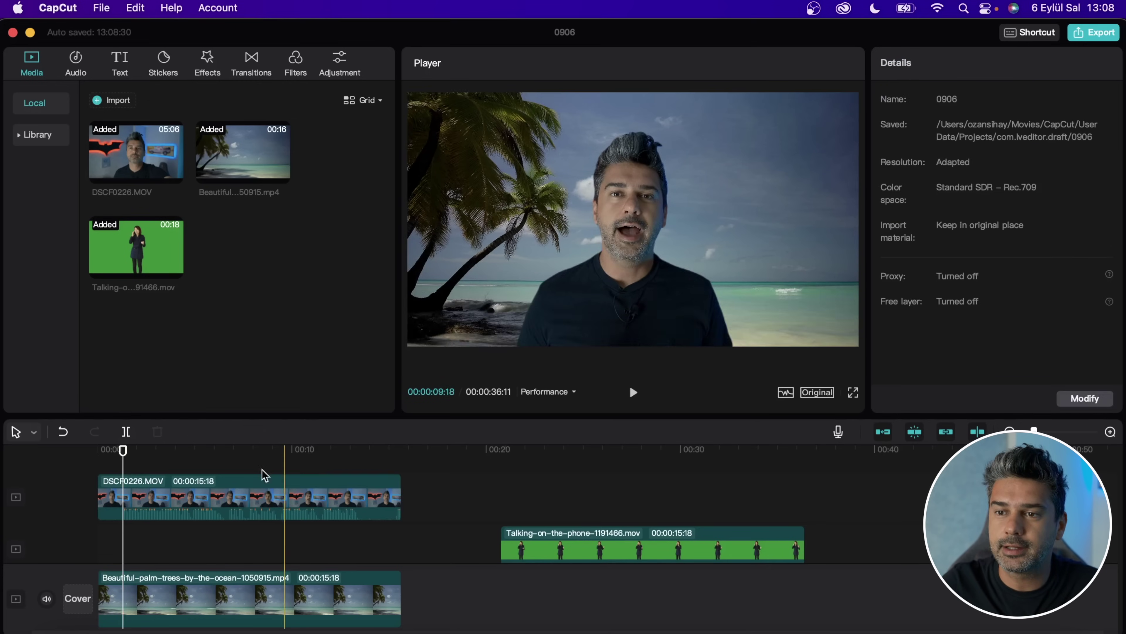
left_click(144, 503)
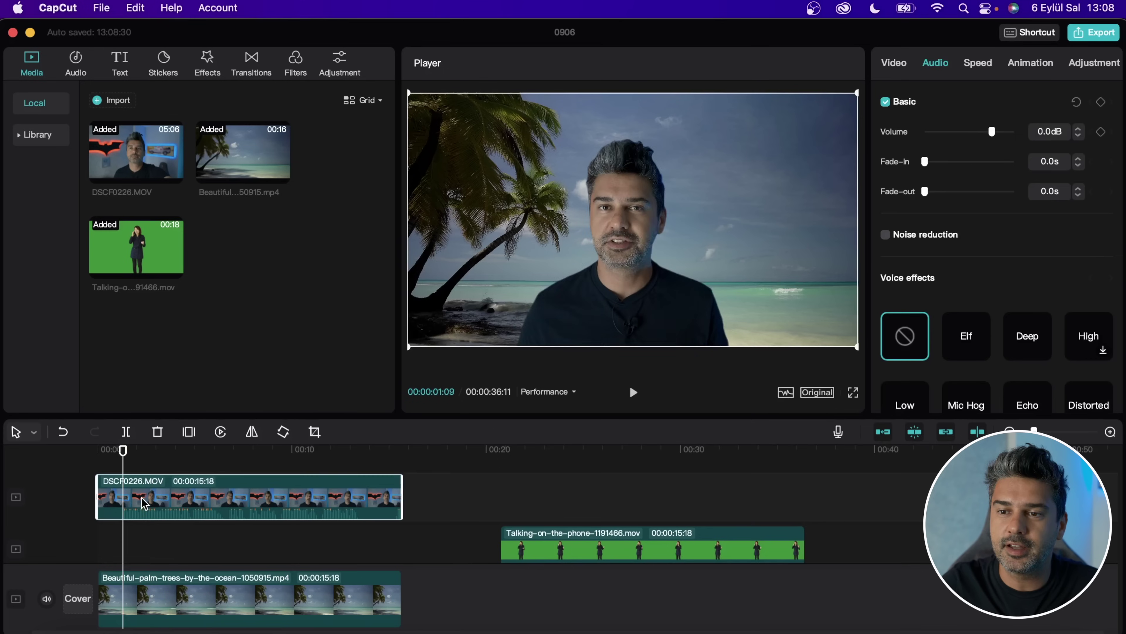
left_click(884, 235)
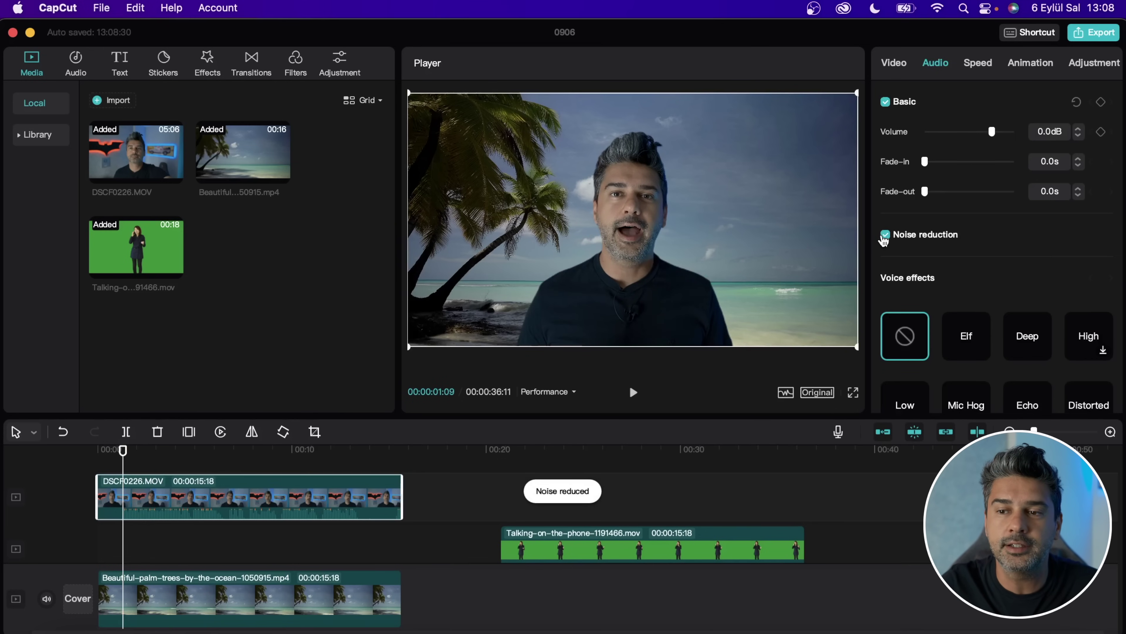
key("space")
left_click(457, 373)
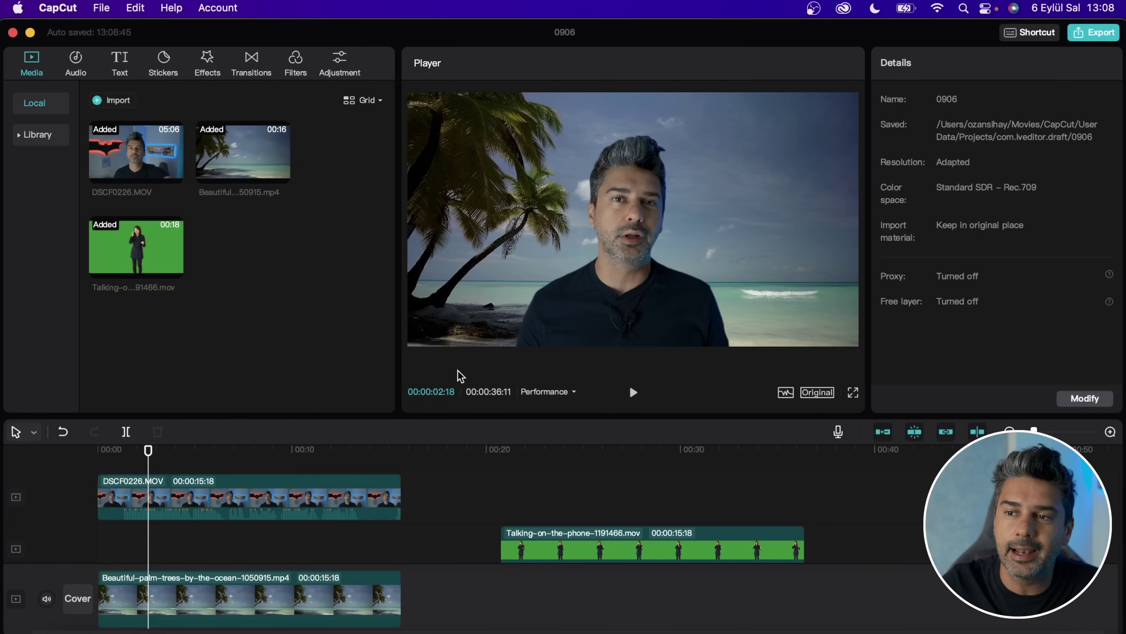
left_click(633, 393)
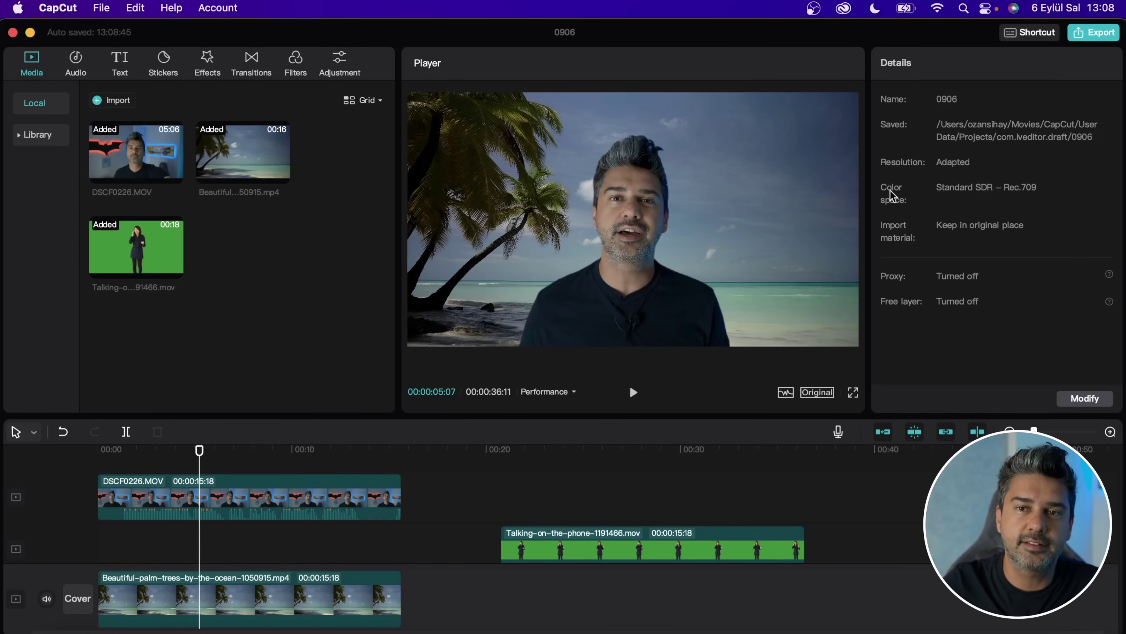
Apply the Customized speed curve to the DSCF0226.MOV clip
left_click(223, 506)
left_click(979, 63)
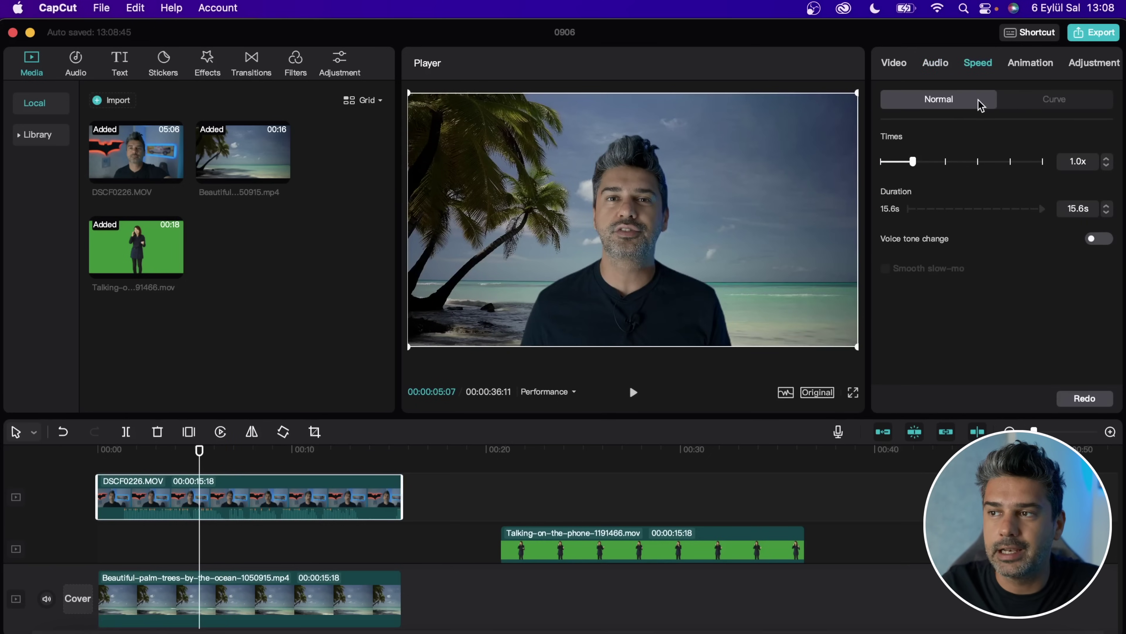
mouse_move(913, 164)
left_mouse_down()
mouse_move(938, 163)
mouse_move(913, 164)
left_mouse_up()
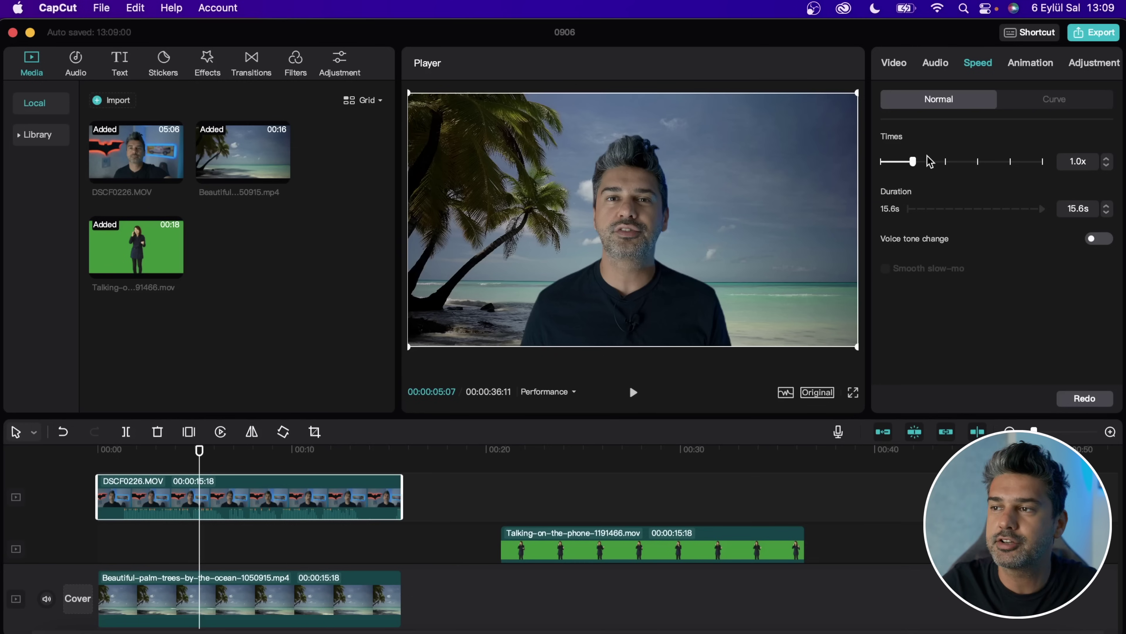
left_click(1064, 99)
left_click(965, 166)
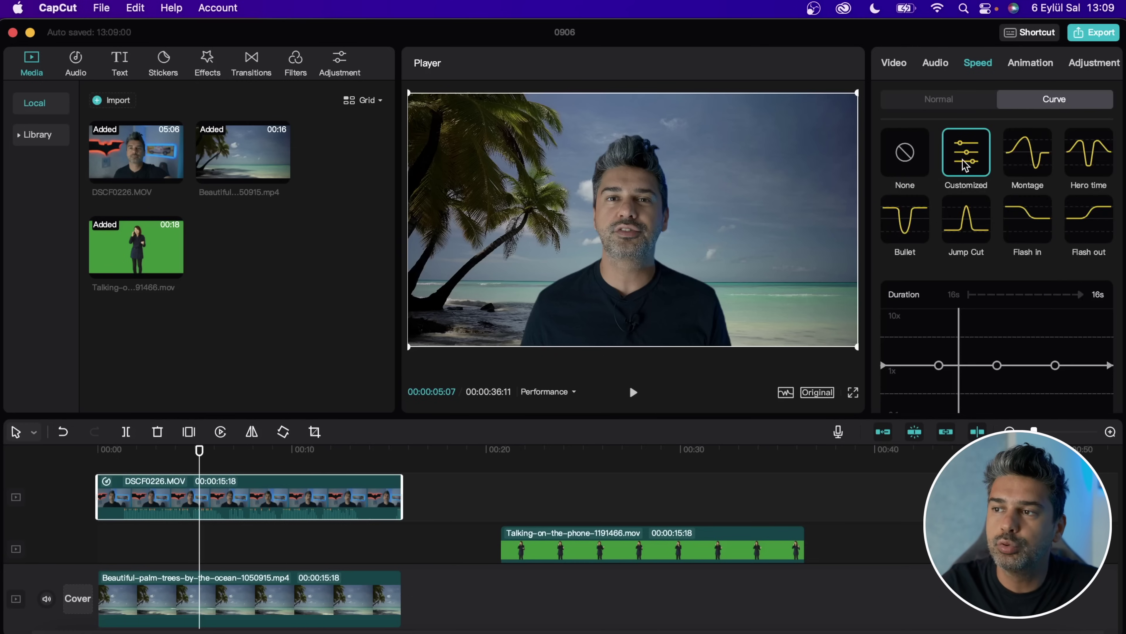
Examine the speed curve graph, animation presets and basic adjustment settings for the DSCF0226.MOV clip
scroll(970, 303, "down", 2)
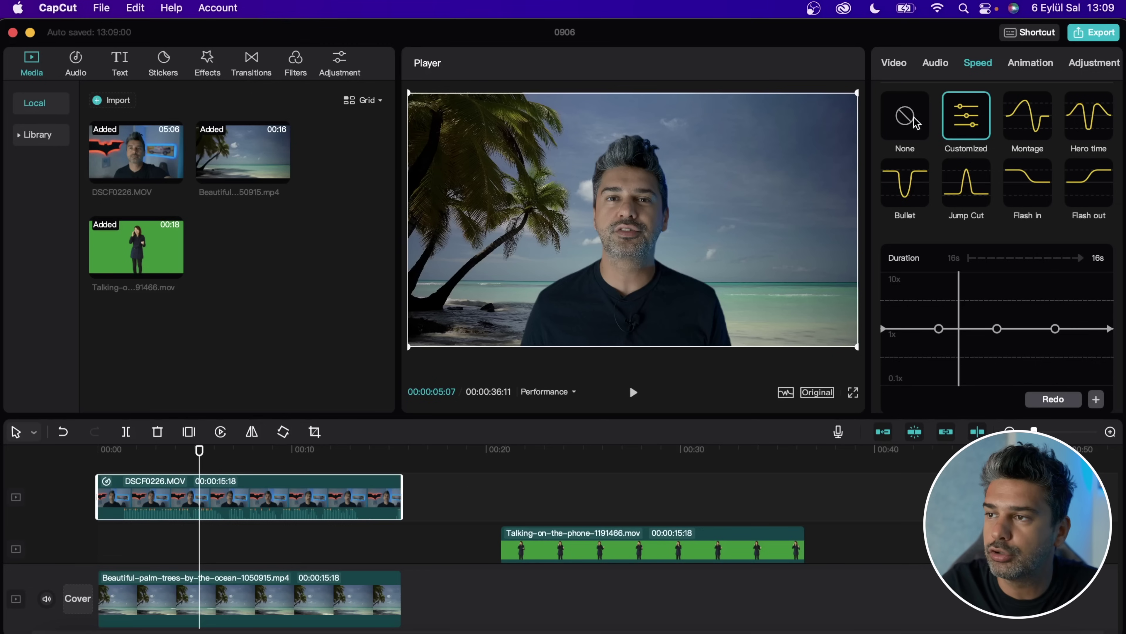
left_click(1033, 67)
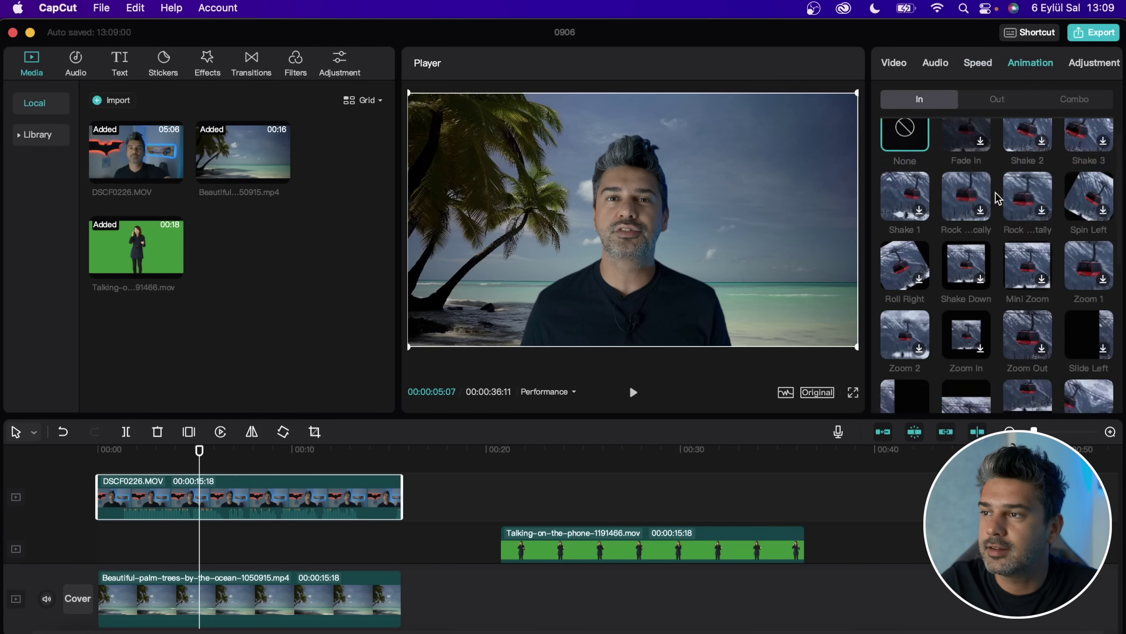
left_click(1103, 64)
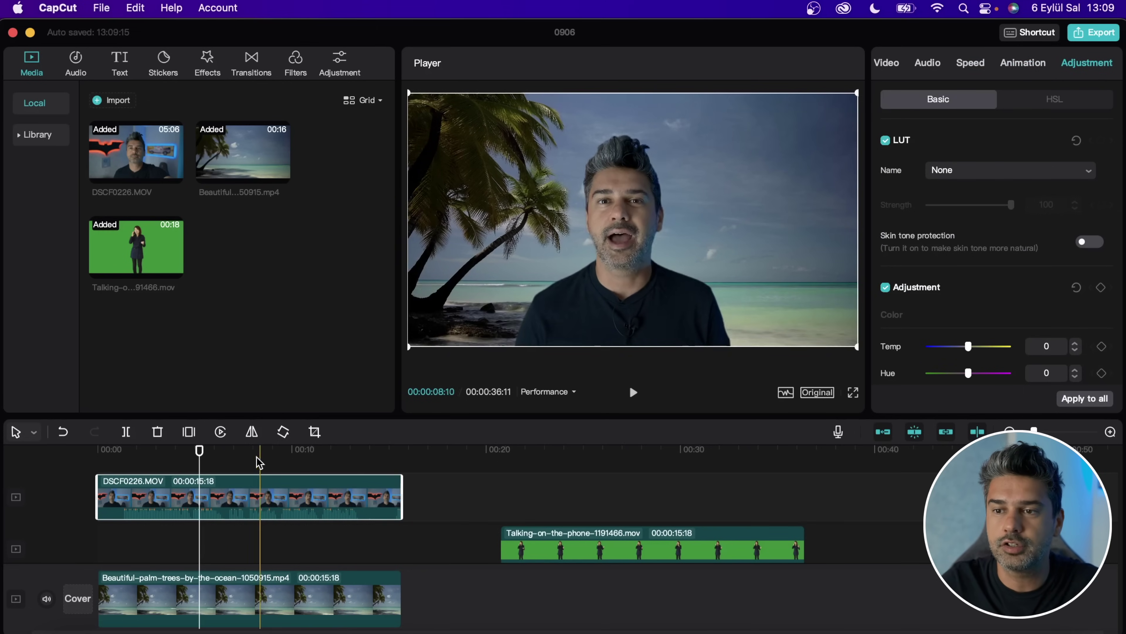
scroll(340, 514, "down", 3)
Replace the timeline contents with the DJI_0047.MOV drone clip, imported from the T7 drive
left_click(329, 555)
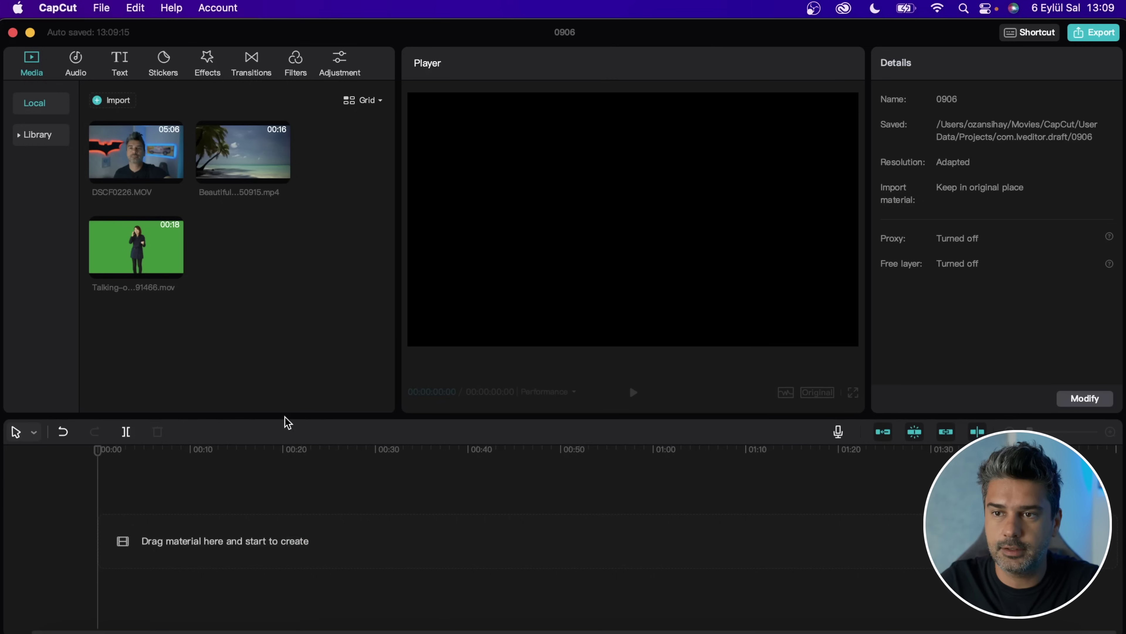
left_click(107, 101)
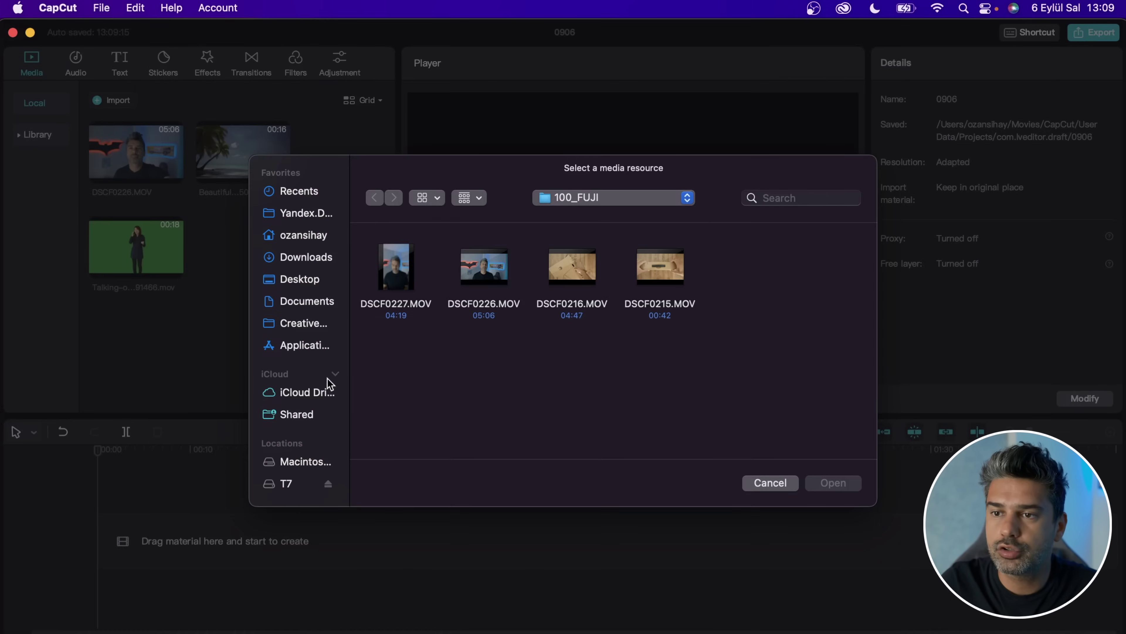
left_click(288, 483)
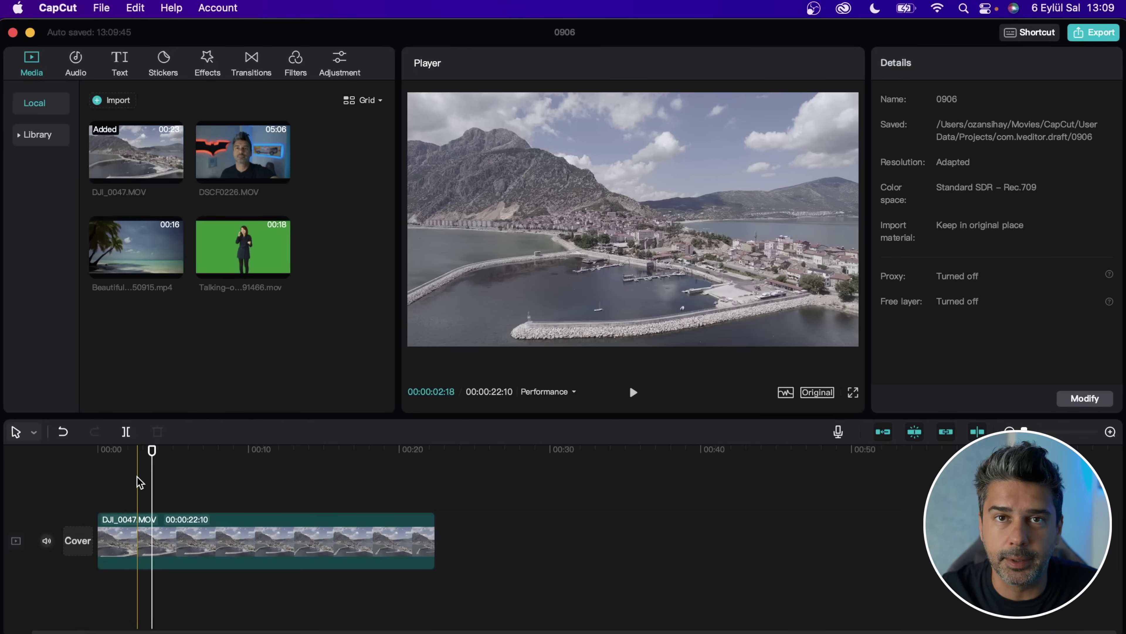
Make the player preview area taller and play back the DJI_0047.MOV clip from about the 6-second mark
left_click(195, 479)
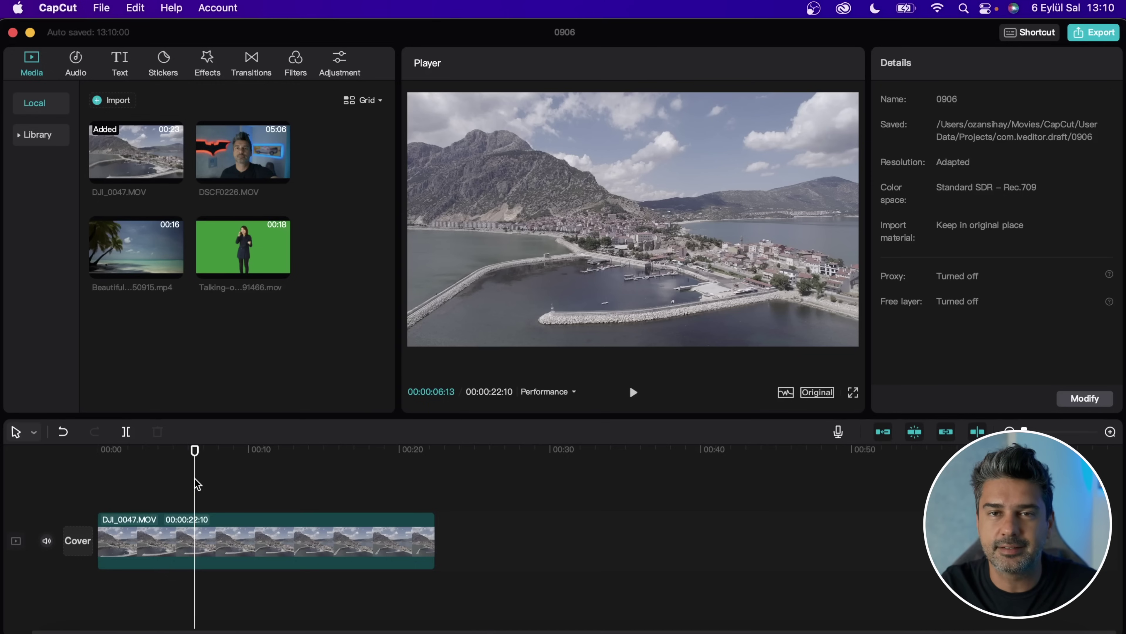
left_click(179, 481)
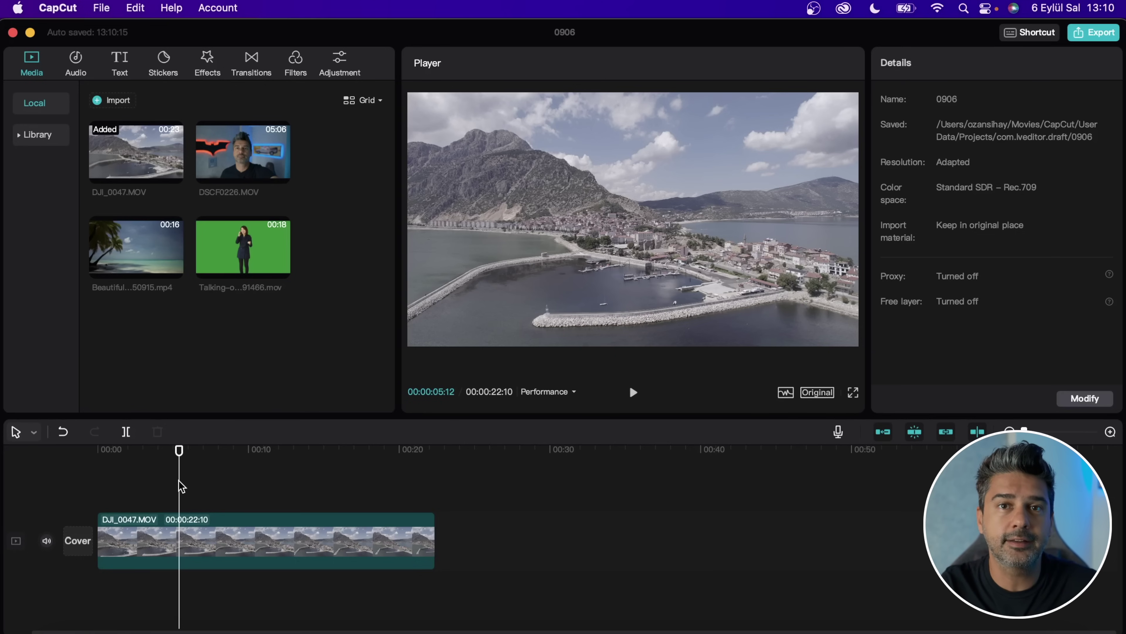
left_click(156, 495)
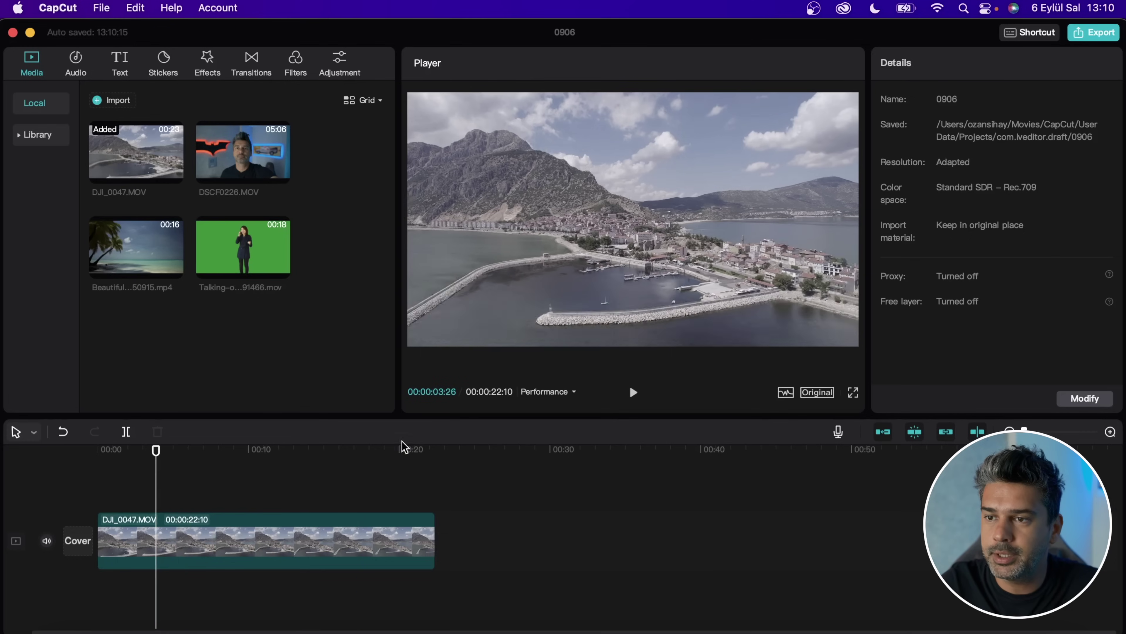
left_click_drag(440, 415, 434, 486)
left_click(633, 444)
left_click(198, 529)
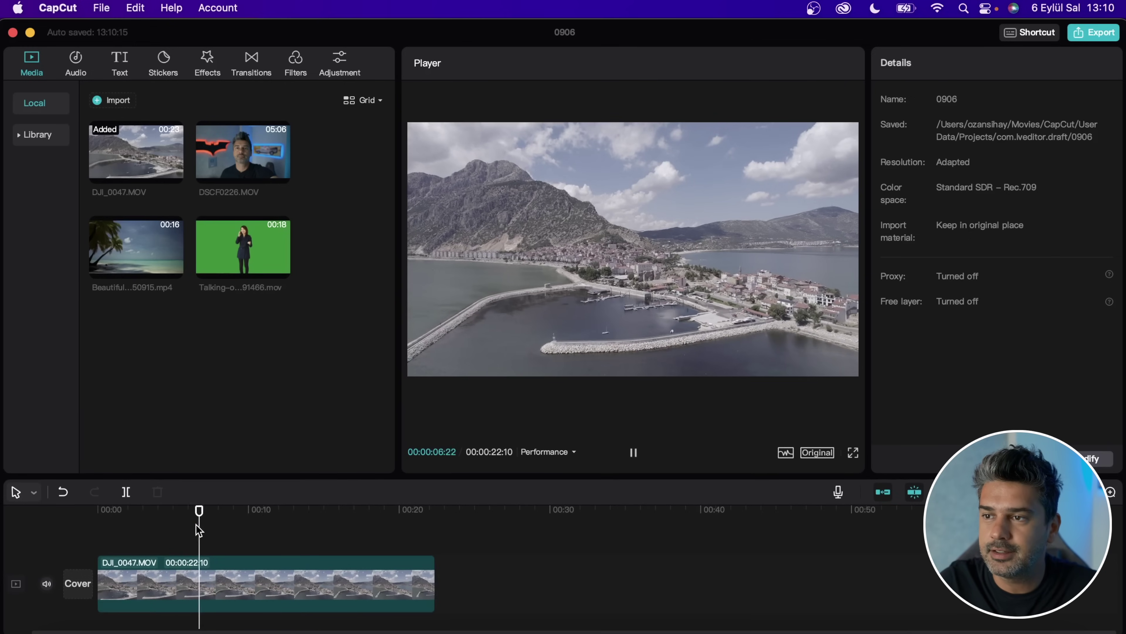
key("space")
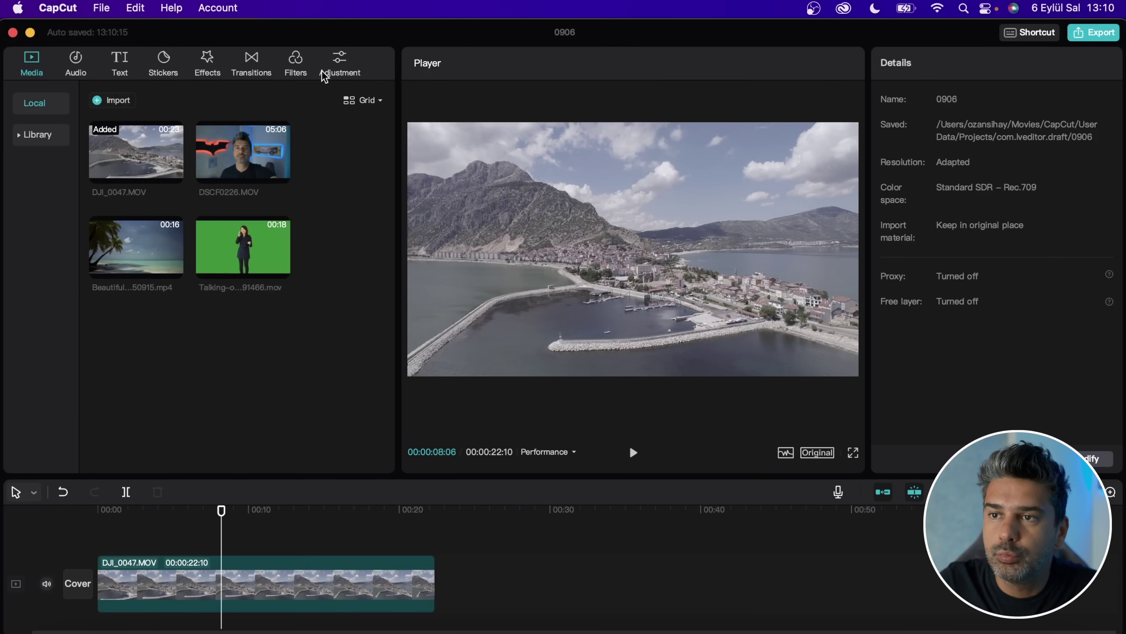
Add a custom adjustment layer above the DJI_0047.MOV clip and stretch it over the clip's full length
left_click(356, 65)
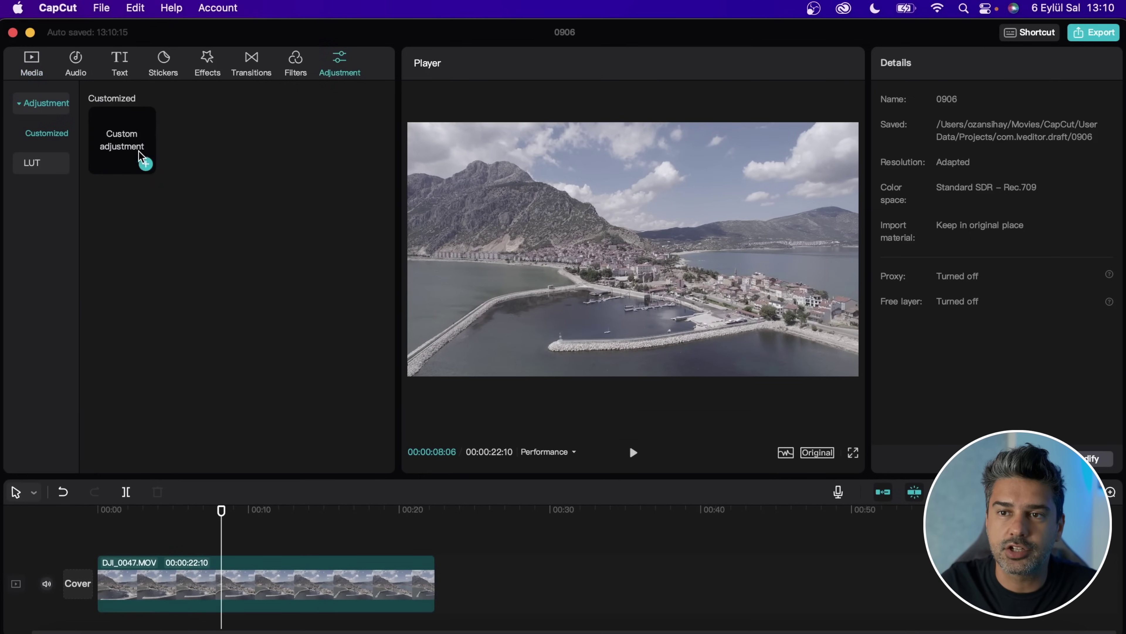
left_click(144, 162)
left_click(146, 165)
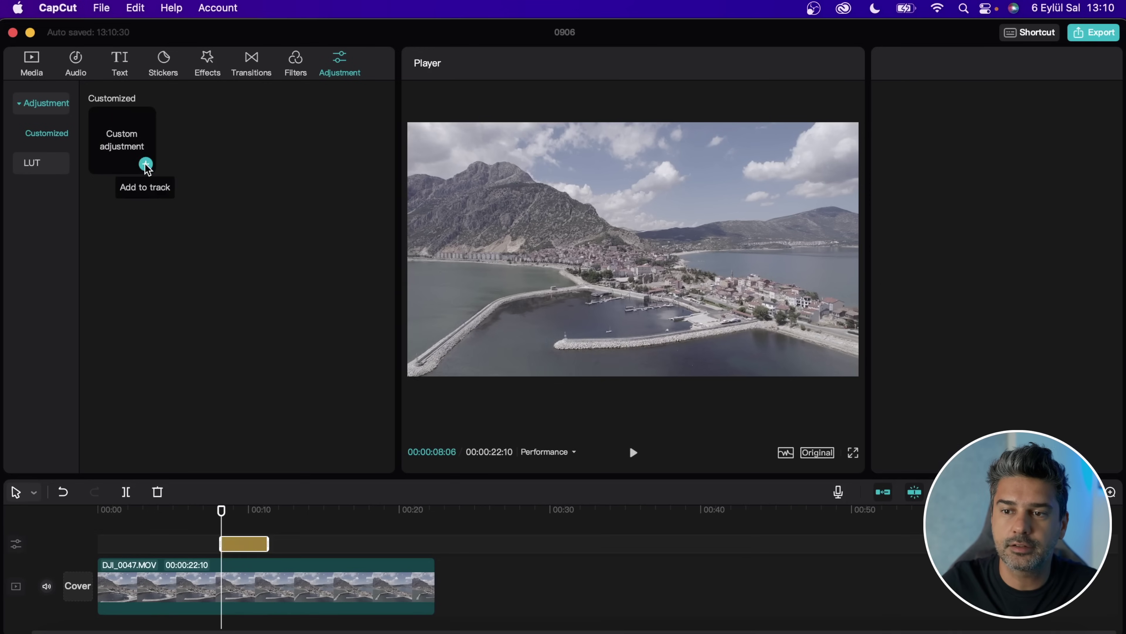
left_click_drag(221, 542, 96, 543)
left_click_drag(268, 543, 436, 544)
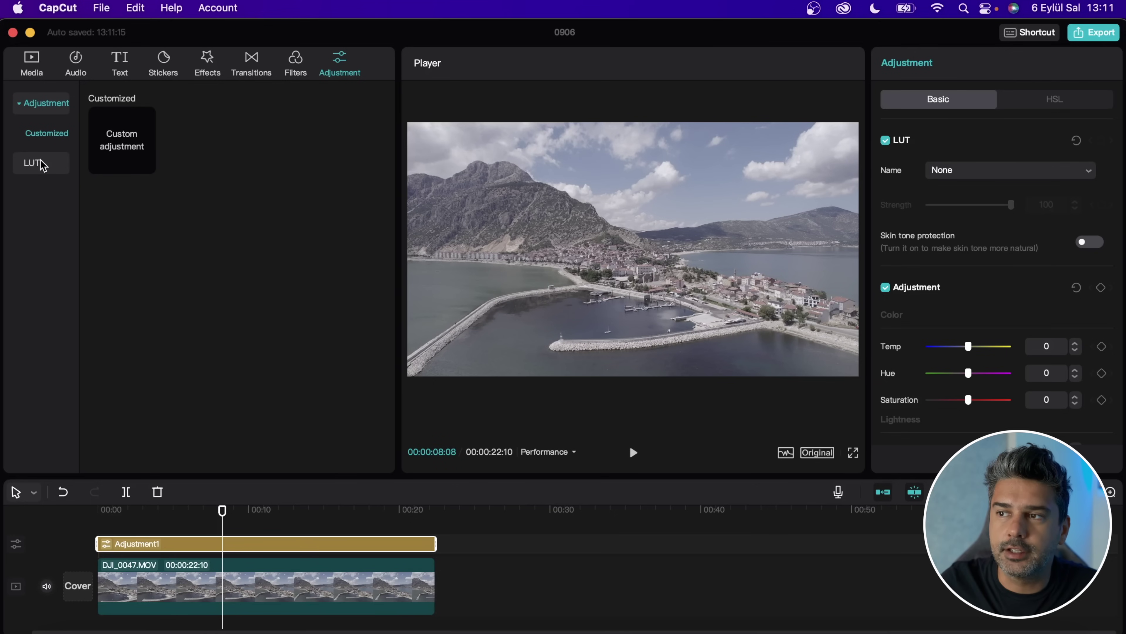
Import the DLog-M+to+Rec709.cube file from the LUTS folder as a LUT
left_click(41, 163)
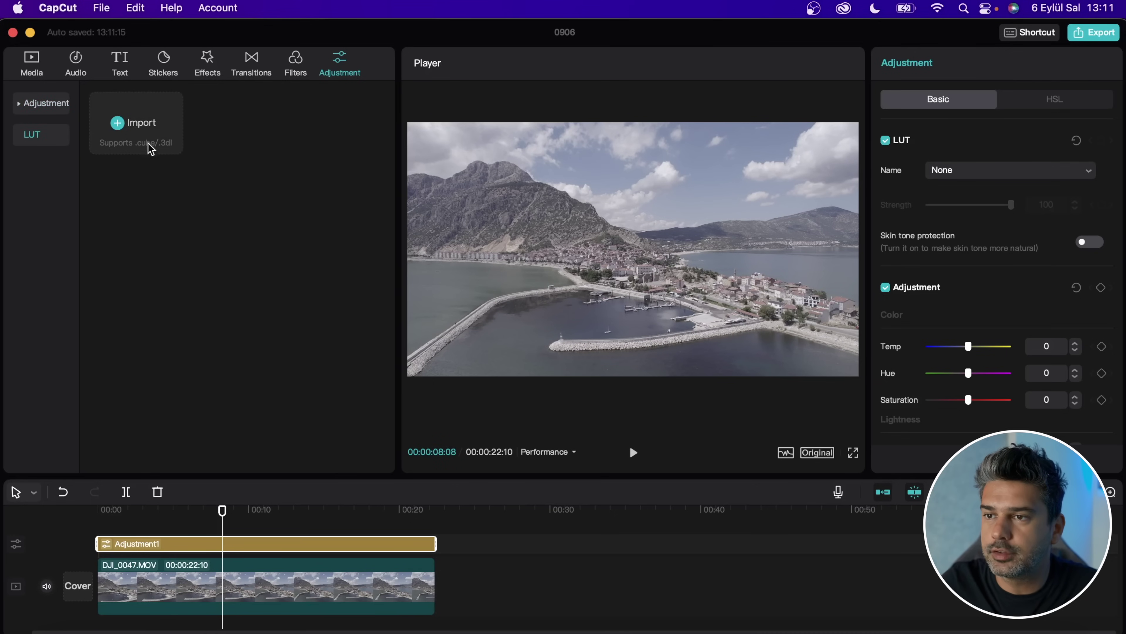
left_click(120, 128)
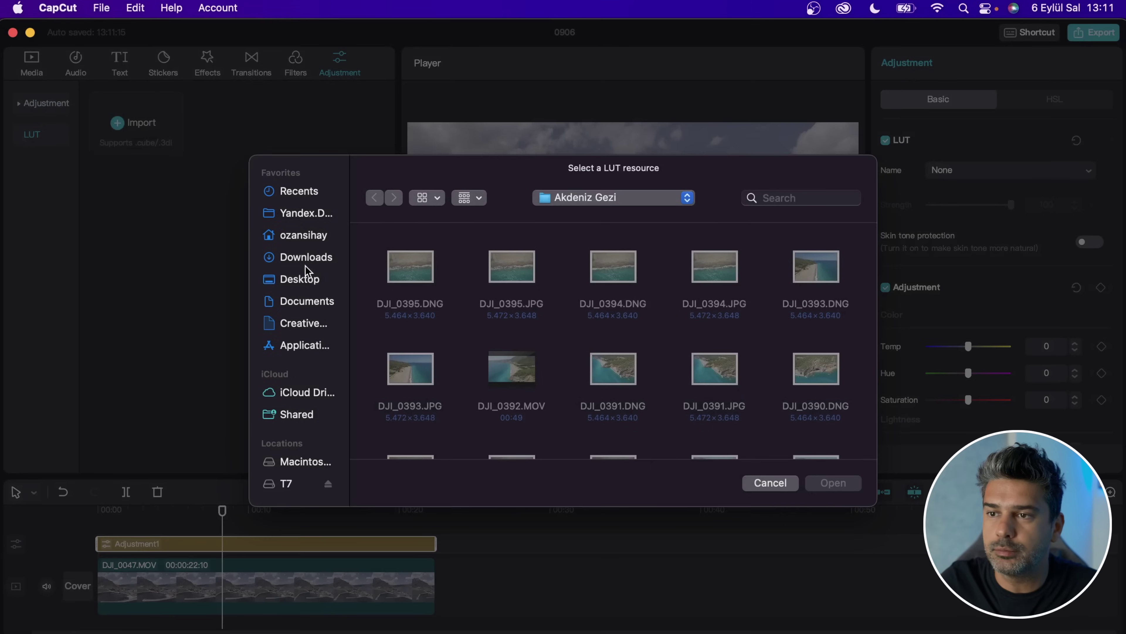
left_click(310, 471)
left_click(397, 270)
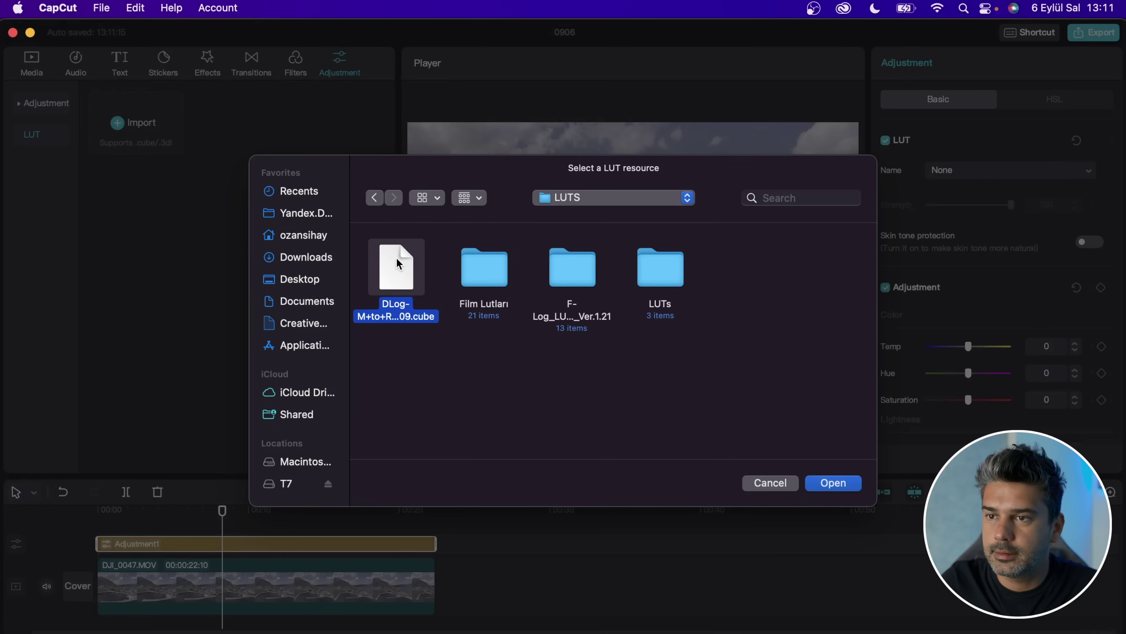
double_click(397, 271)
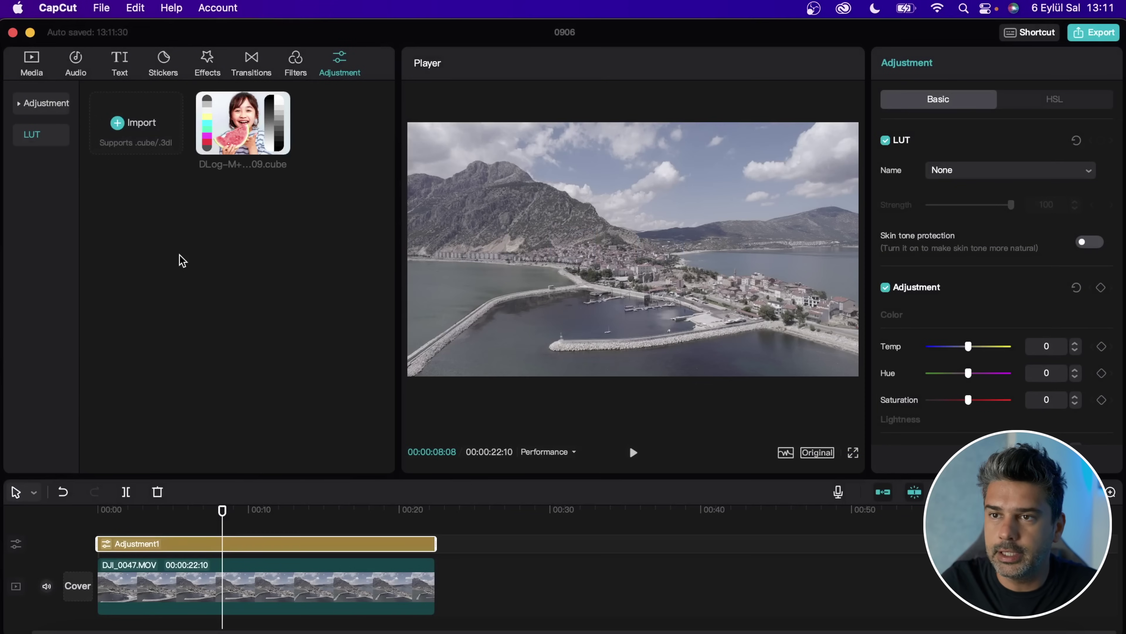
Apply the DLog-M+to+Rec709.cube LUT to the adjustment layer above the drone clip
left_click(227, 151)
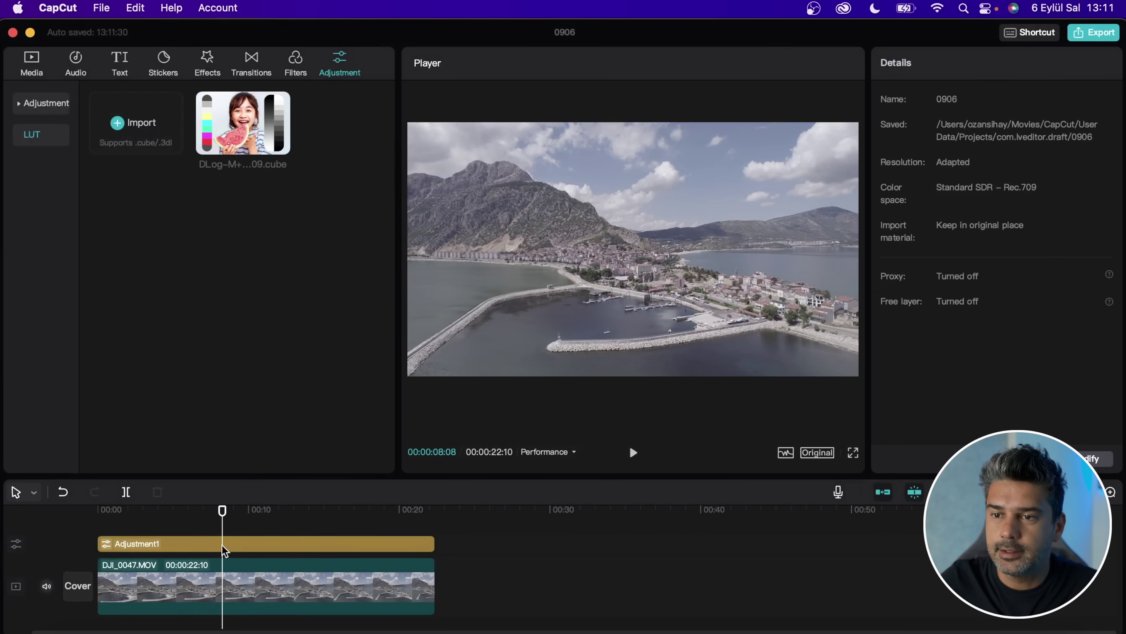
left_click(228, 550)
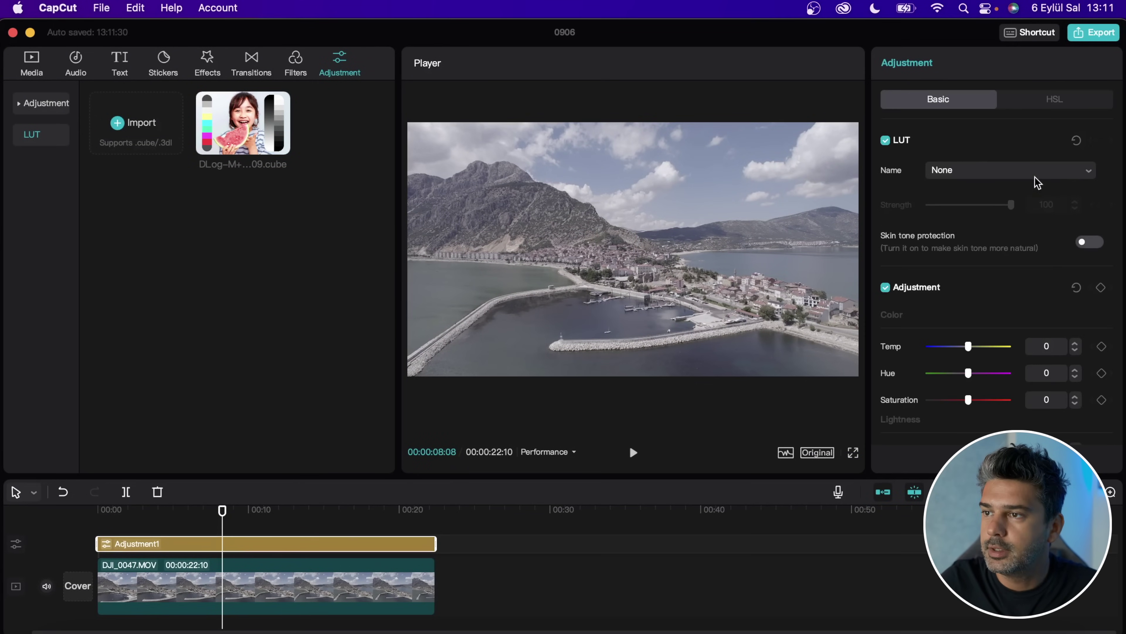
left_click(1003, 173)
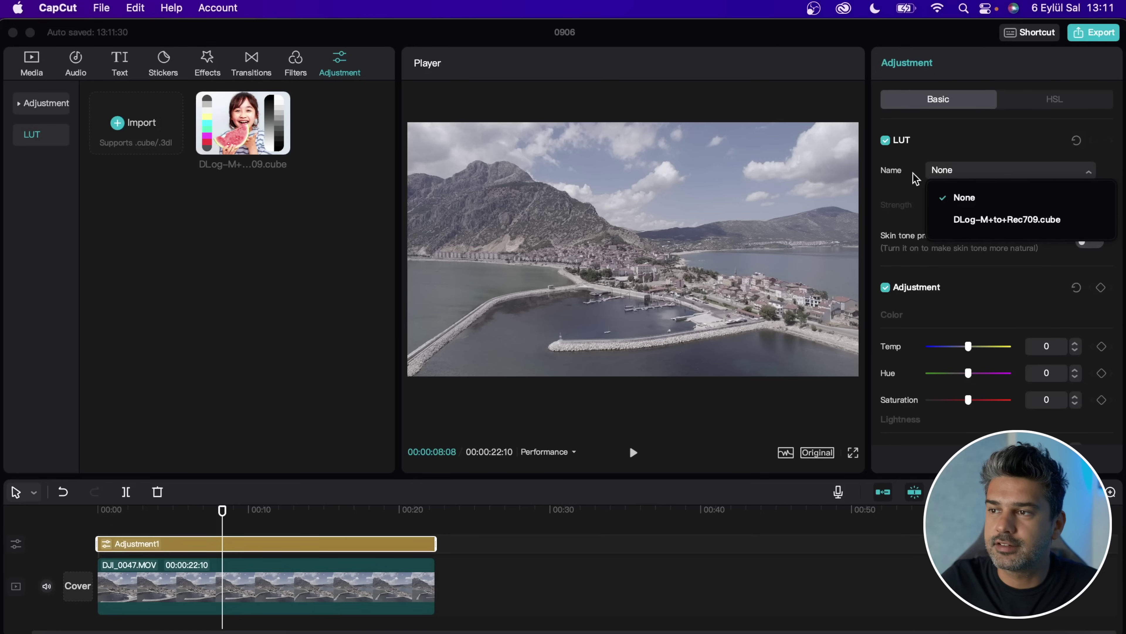
left_click(1007, 224)
Trim the adjustment layer's start to about 8 seconds and play across the cut to compare the footage without and with the LUT
left_click(225, 523)
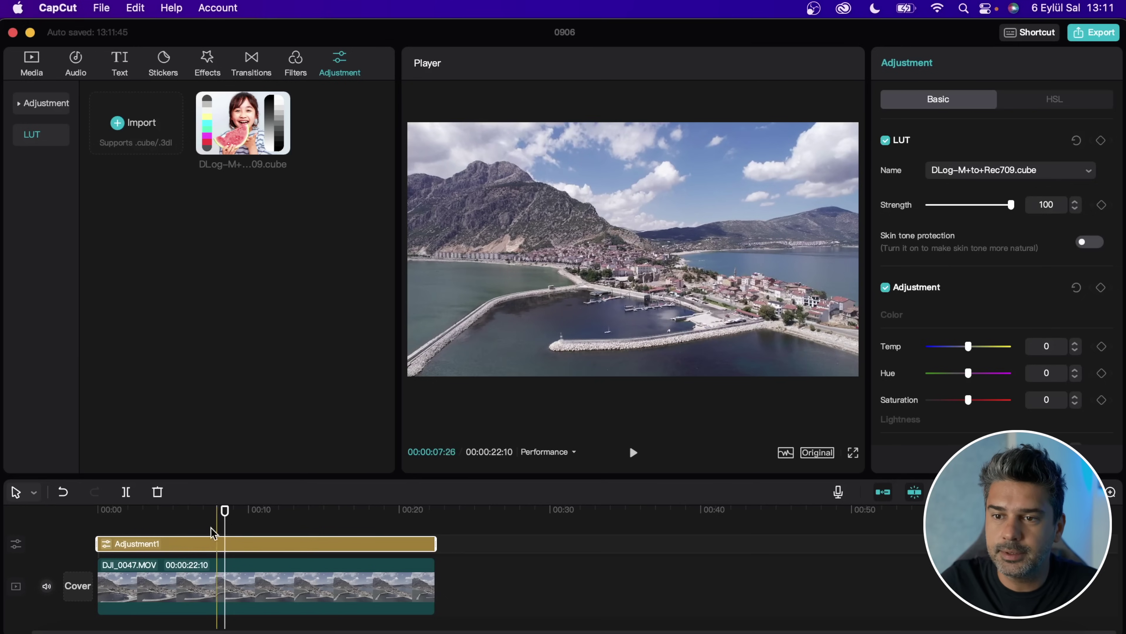
key("q")
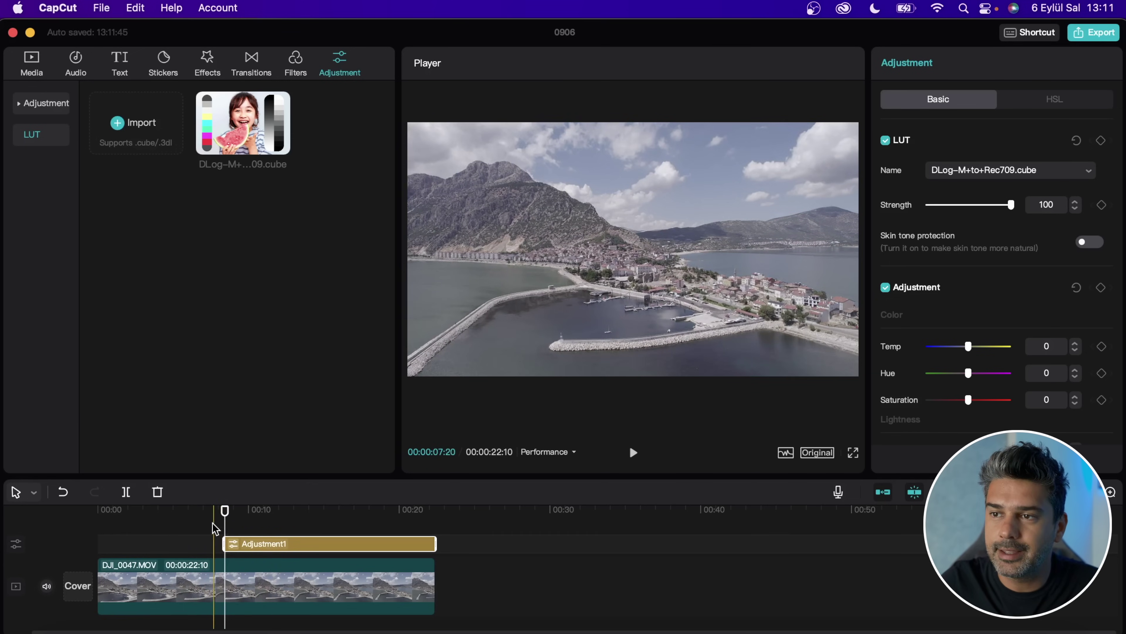
left_click(273, 531)
left_click(214, 531)
key("space")
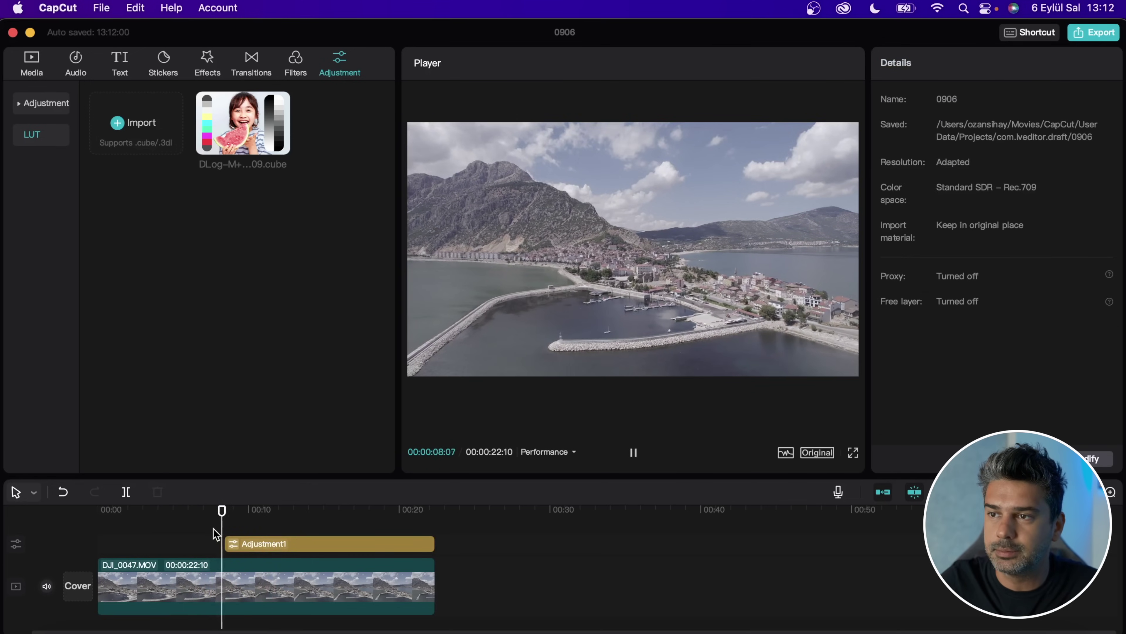
left_click(272, 545)
left_click(633, 452)
Set the adjustment layer's saturation to 5, lower its lightness to about -10 and slightly reduce its contrast
scroll(976, 311, "down", 3)
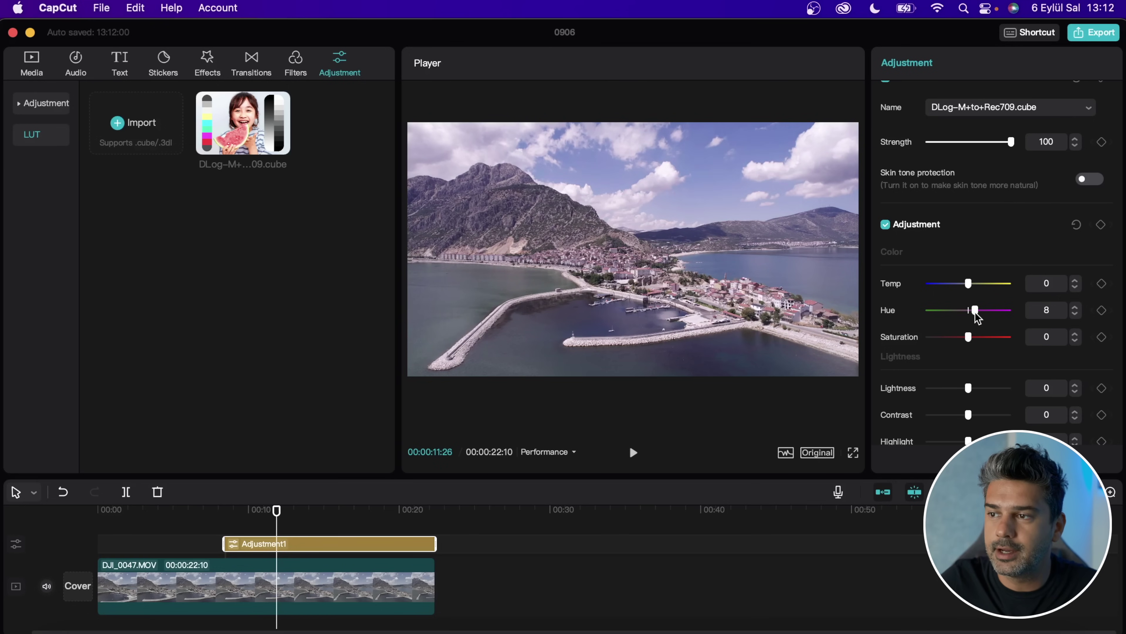
left_click_drag(967, 337, 972, 337)
scroll(971, 311, "down", 5)
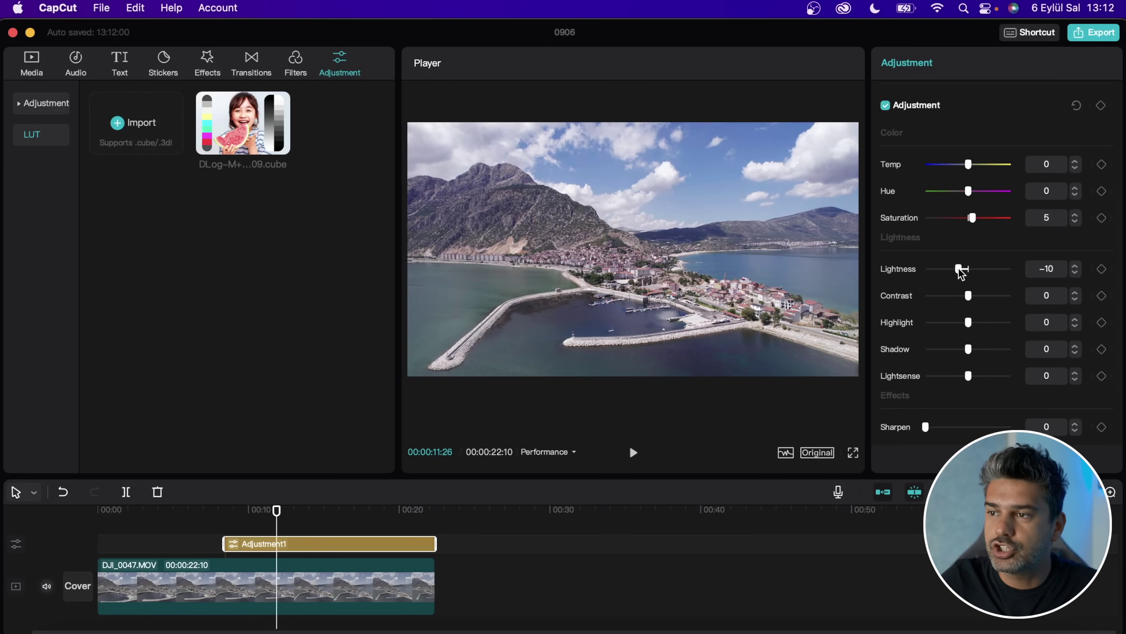
left_click_drag(968, 295, 966, 297)
scroll(976, 320, "down", 3)
scroll(978, 319, "up", 3)
scroll(981, 318, "up", 5)
Set the adjustment layer's HSL hue to 32 for cyan and -44 for blue
left_click(1061, 103)
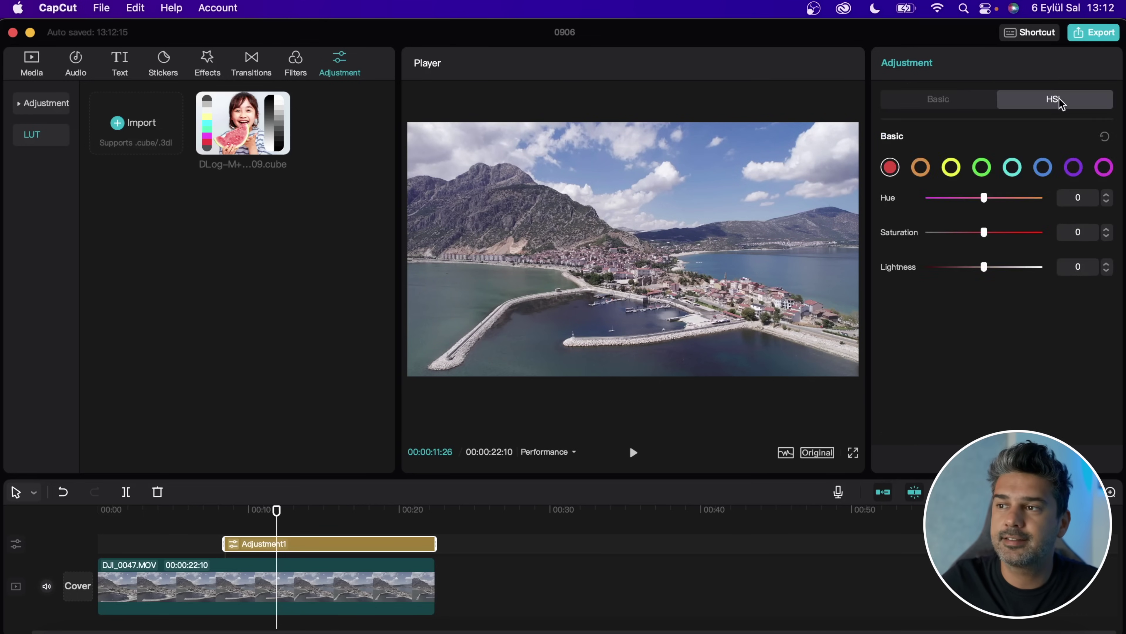
left_click(1014, 167)
left_click_drag(984, 197, 960, 203)
left_click(1043, 167)
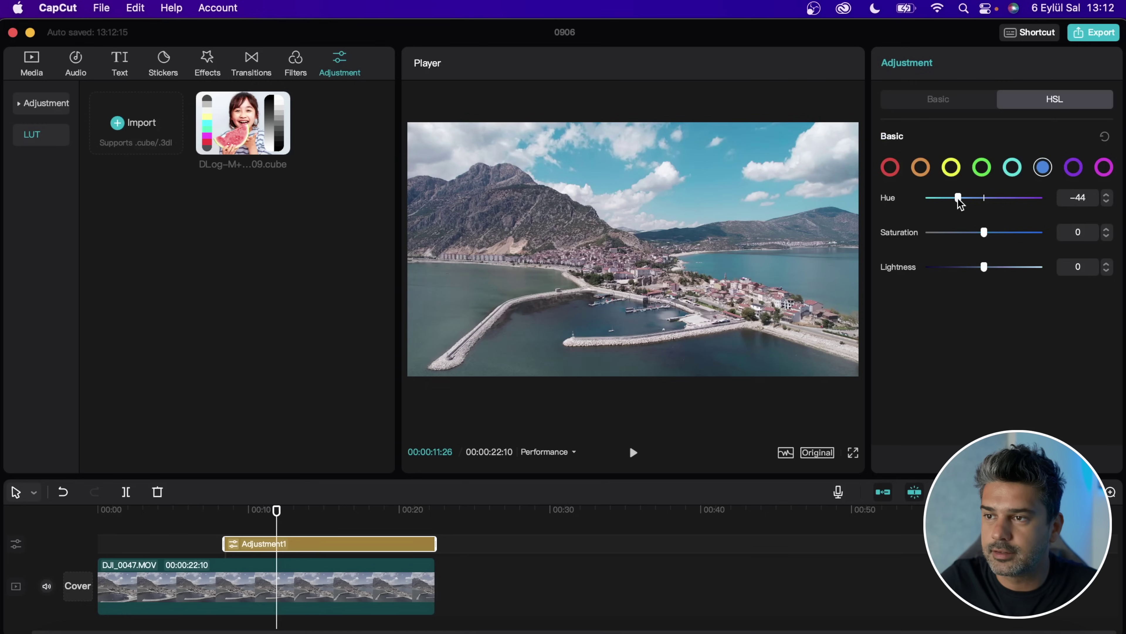
Raise the orange range's saturation and hue and lower its lightness in the adjustment layer's HSL settings
left_click(922, 169)
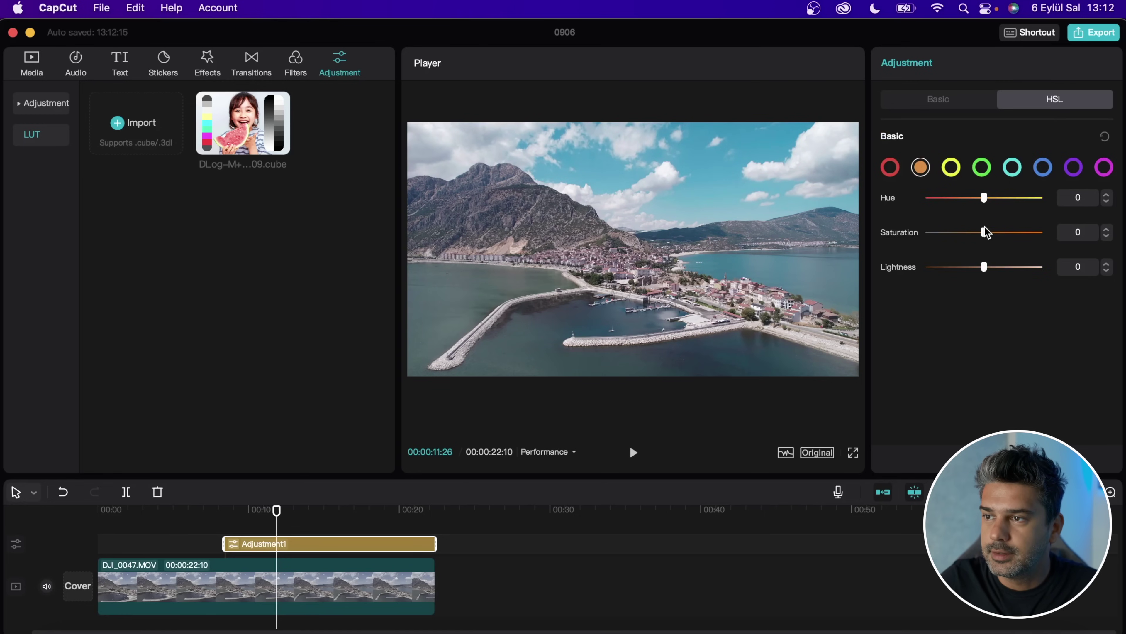
left_click_drag(985, 232, 1023, 232)
mouse_move(993, 267)
left_mouse_down()
mouse_move(1015, 268)
mouse_move(971, 268)
left_mouse_up()
left_click_drag(985, 199, 1013, 197)
Set the red range in the adjustment layer's HSL settings to hue 49, saturation -66 and lightness 42
left_click(891, 168)
left_click(951, 168)
left_click(891, 168)
left_click_drag(984, 266, 1009, 266)
Widen the player and show its color scopes, and set the red range to hue 44, saturation -61 and lightness -17
left_click_drag(400, 379, 369, 380)
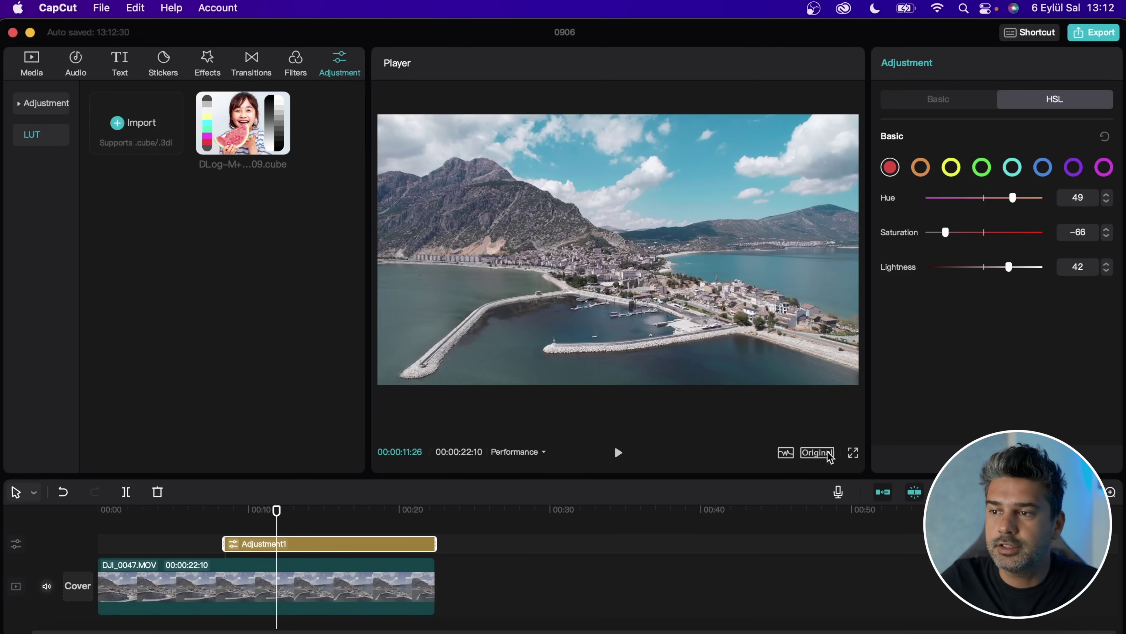
left_click(786, 452)
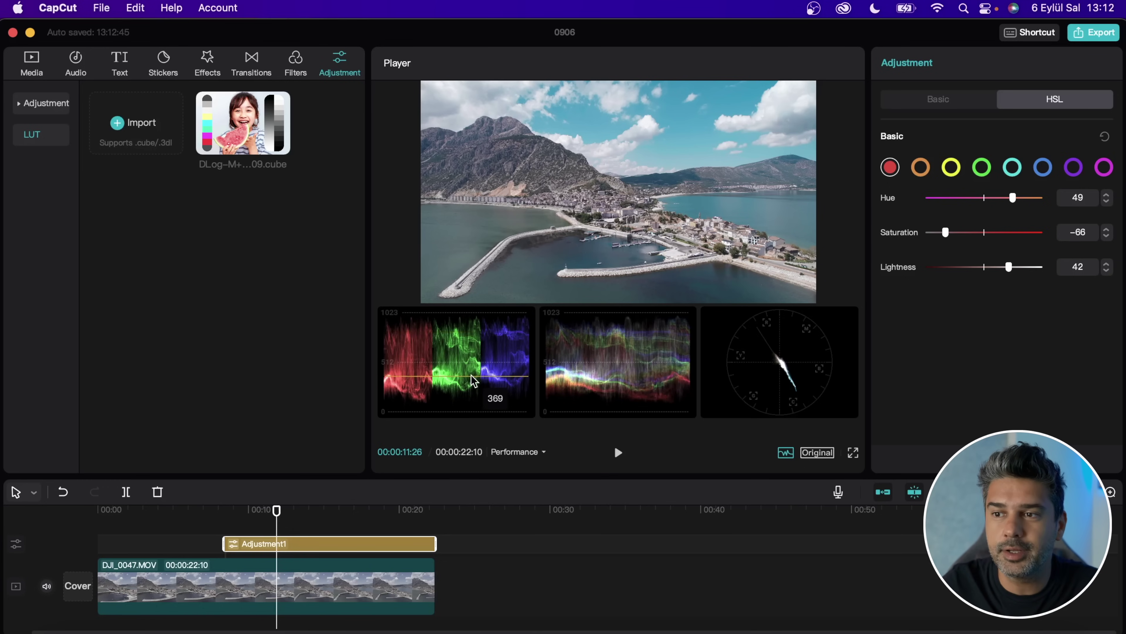
left_click(954, 233)
mouse_move(957, 241)
left_mouse_down()
mouse_move(965, 231)
mouse_move(948, 232)
left_mouse_up()
mouse_move(1012, 198)
left_mouse_down()
mouse_move(935, 201)
mouse_move(1012, 202)
left_mouse_up()
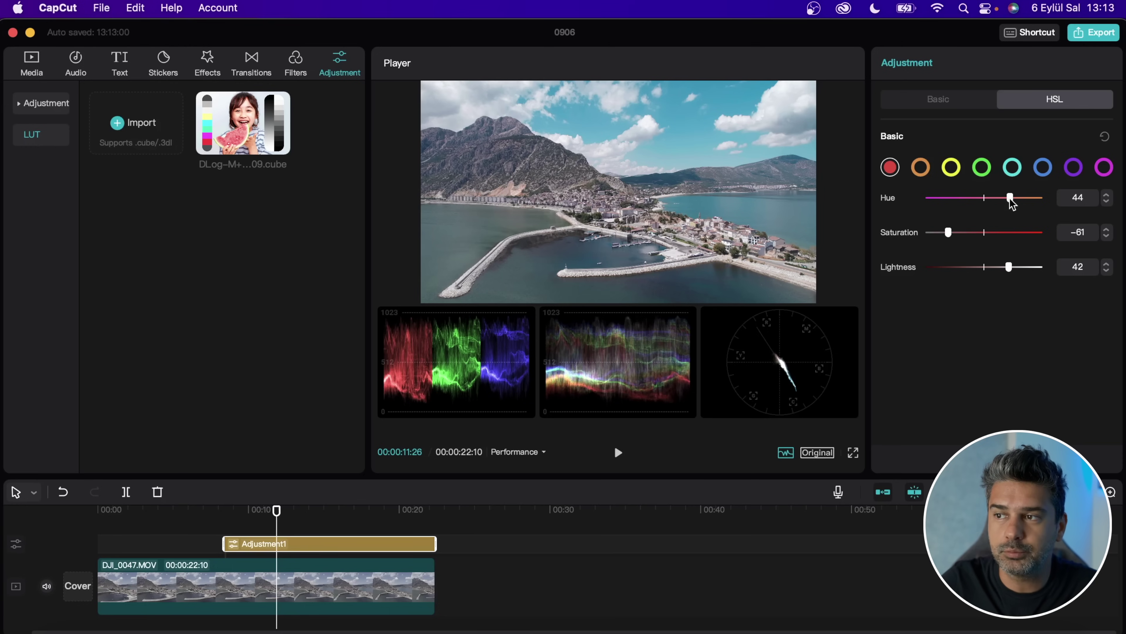
left_click_drag(1003, 272, 974, 268)
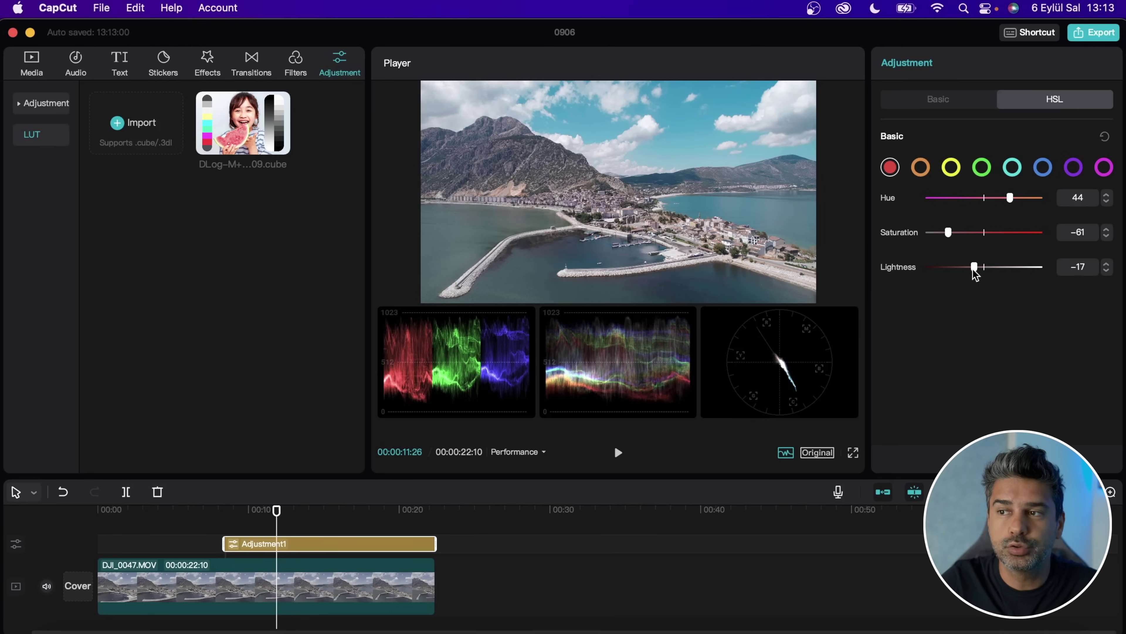
Shift the cyan range's hue toward green in the adjustment layer's HSL settings
left_click(922, 170)
left_click(1011, 171)
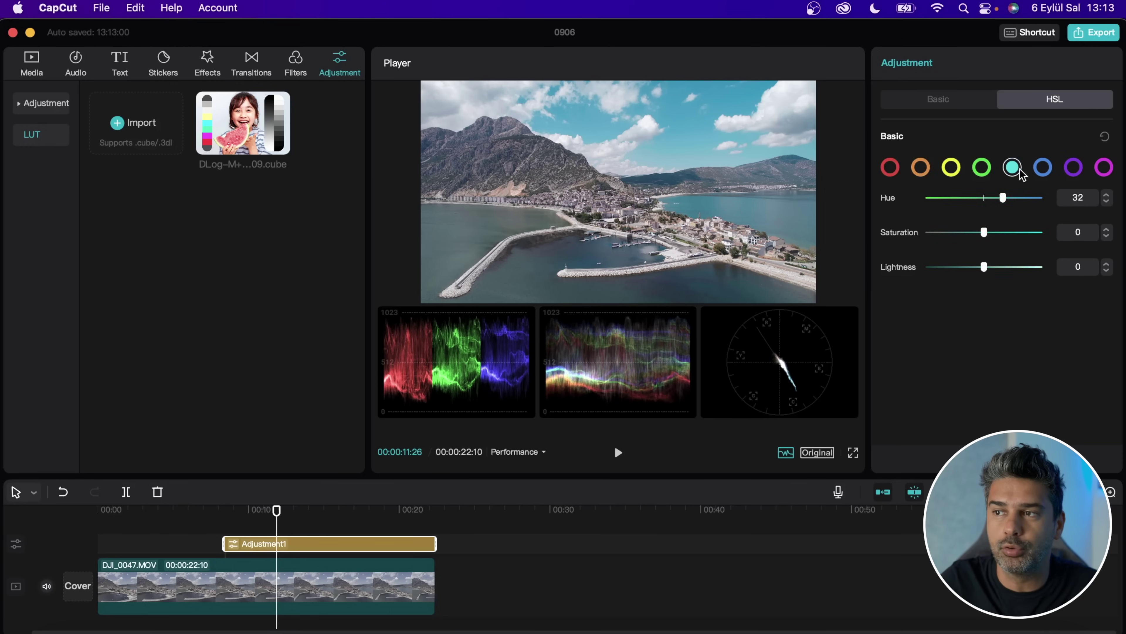
left_click_drag(1003, 199, 967, 236)
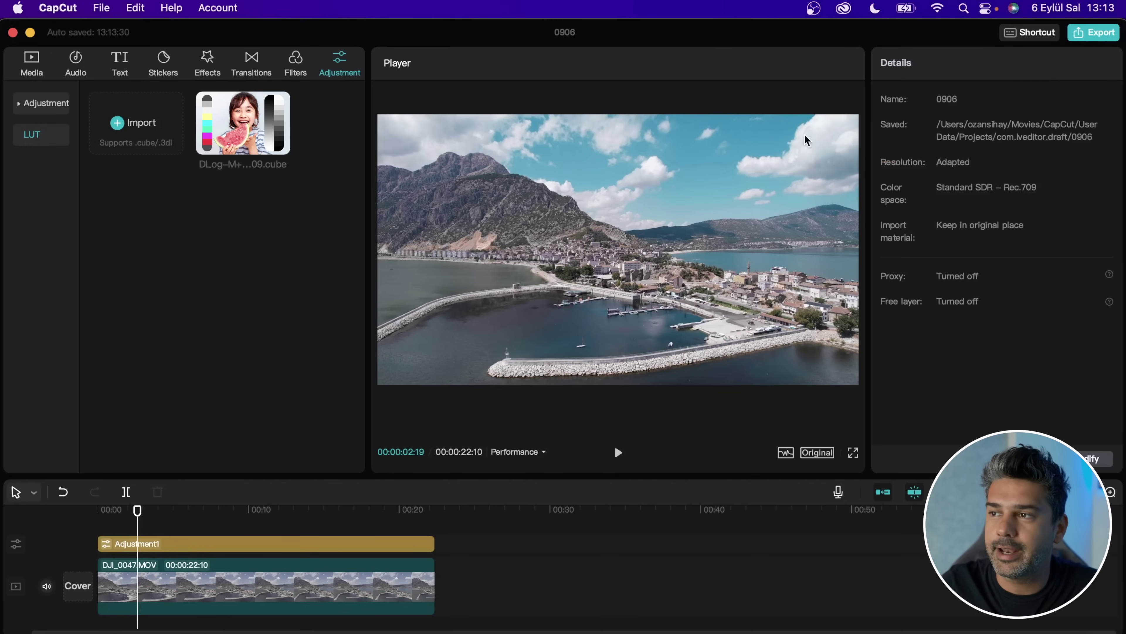
Open the project's export settings and set the resolution to 4K and the bit rate to Higher
left_click(1094, 34)
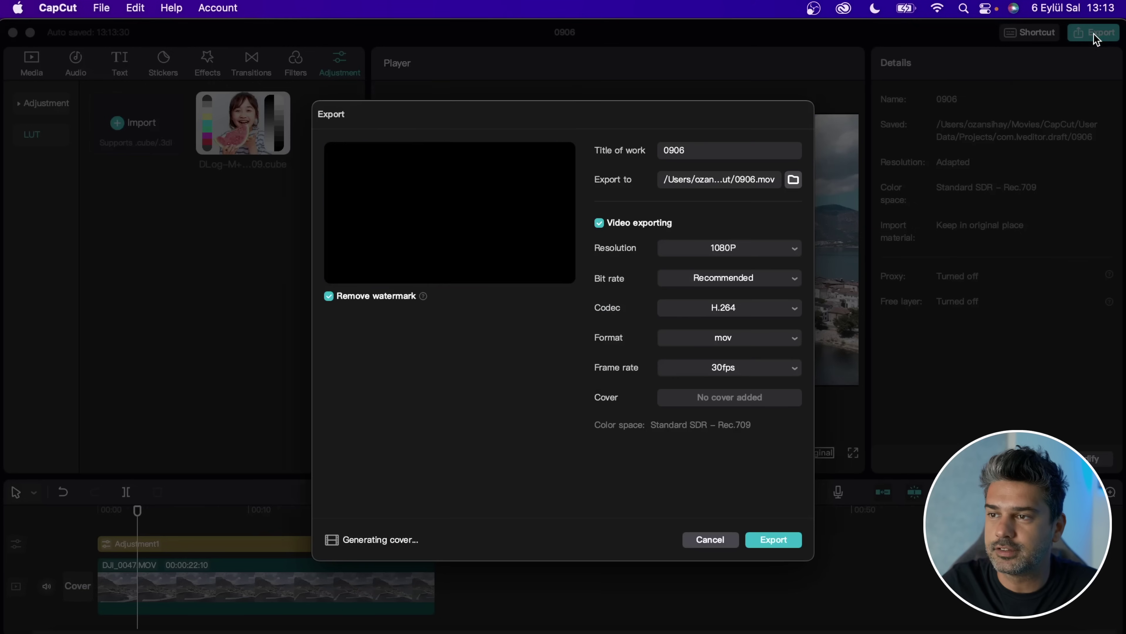
left_click_drag(708, 149, 625, 149)
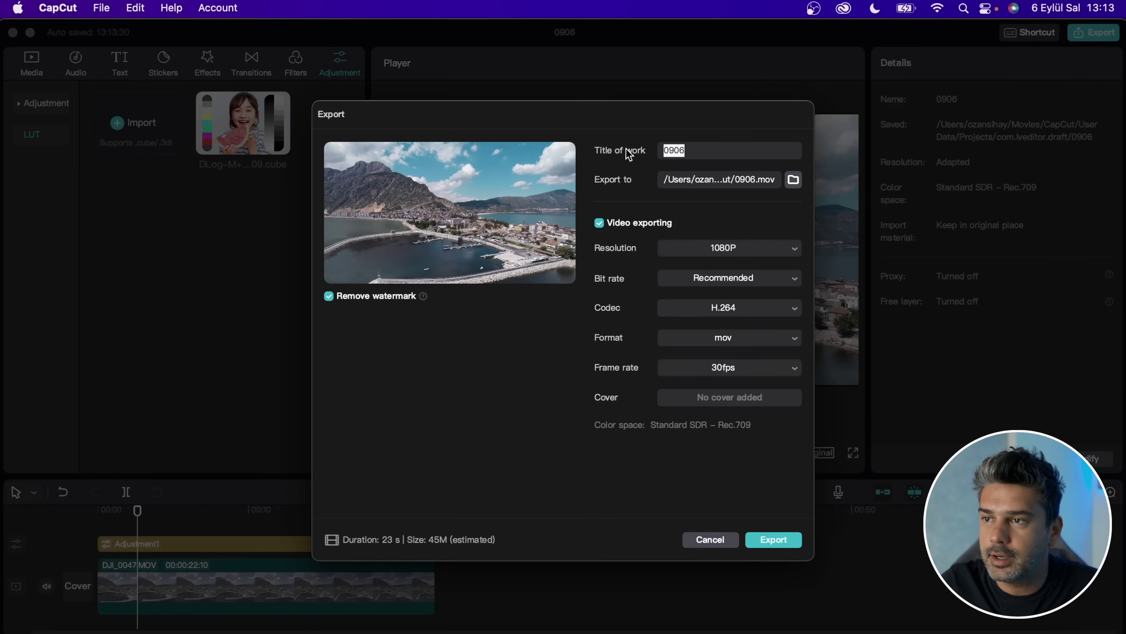
left_click(652, 185)
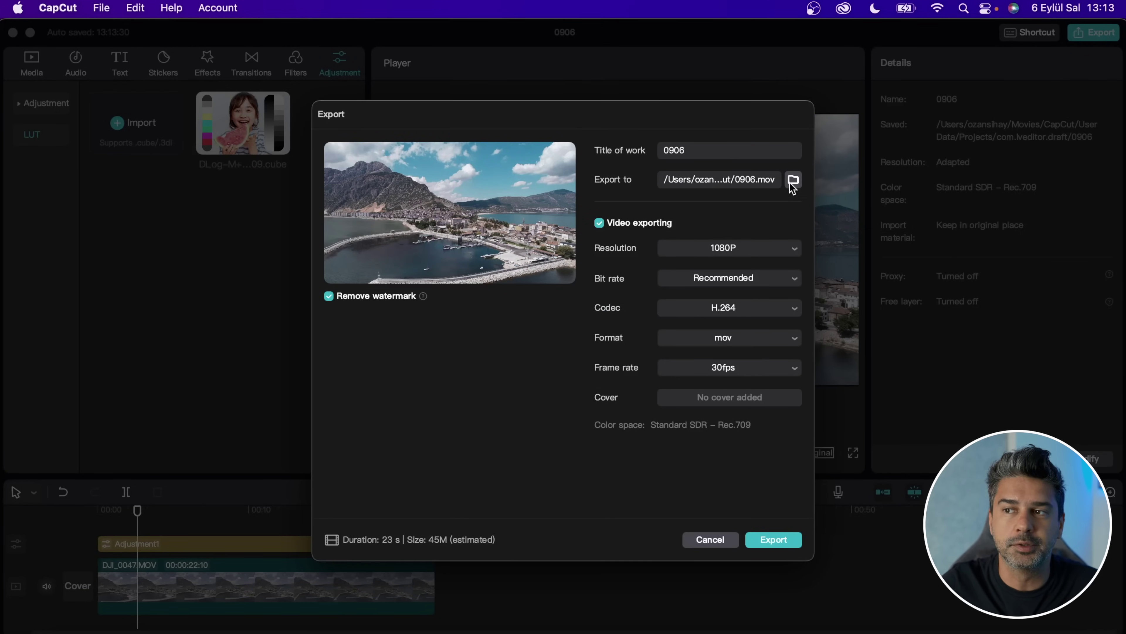
left_click(743, 245)
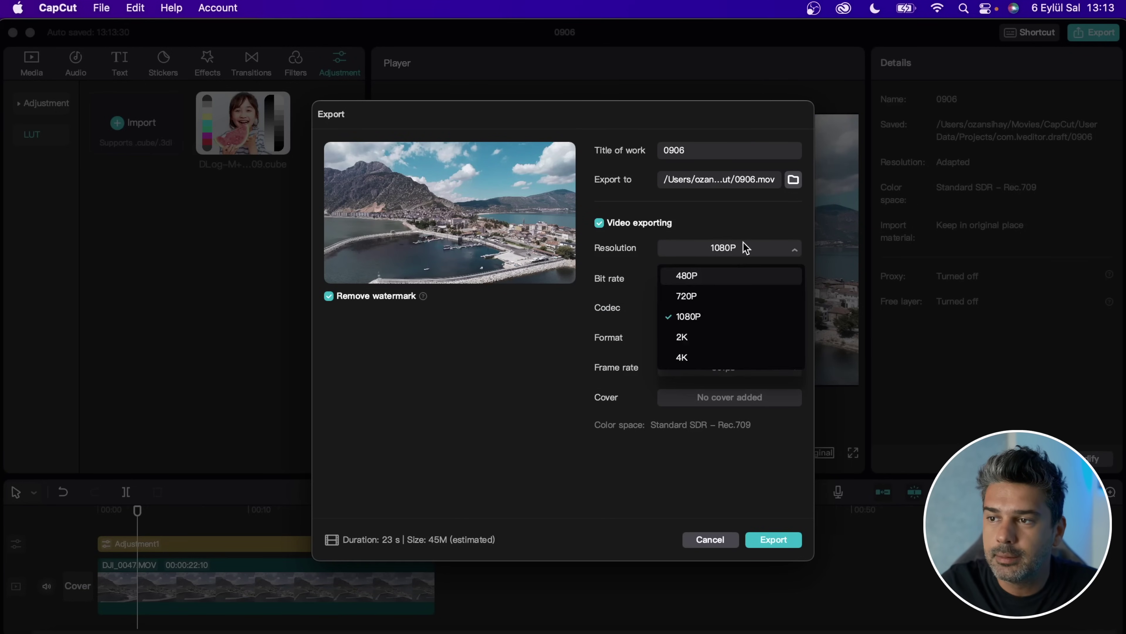
left_click(696, 357)
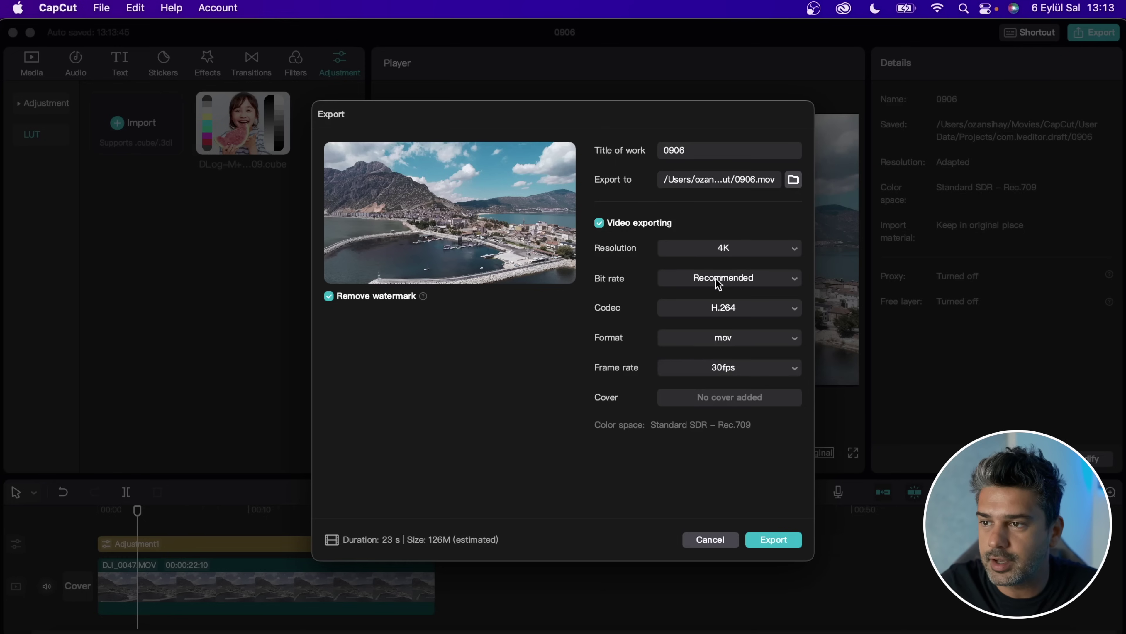
left_click(738, 278)
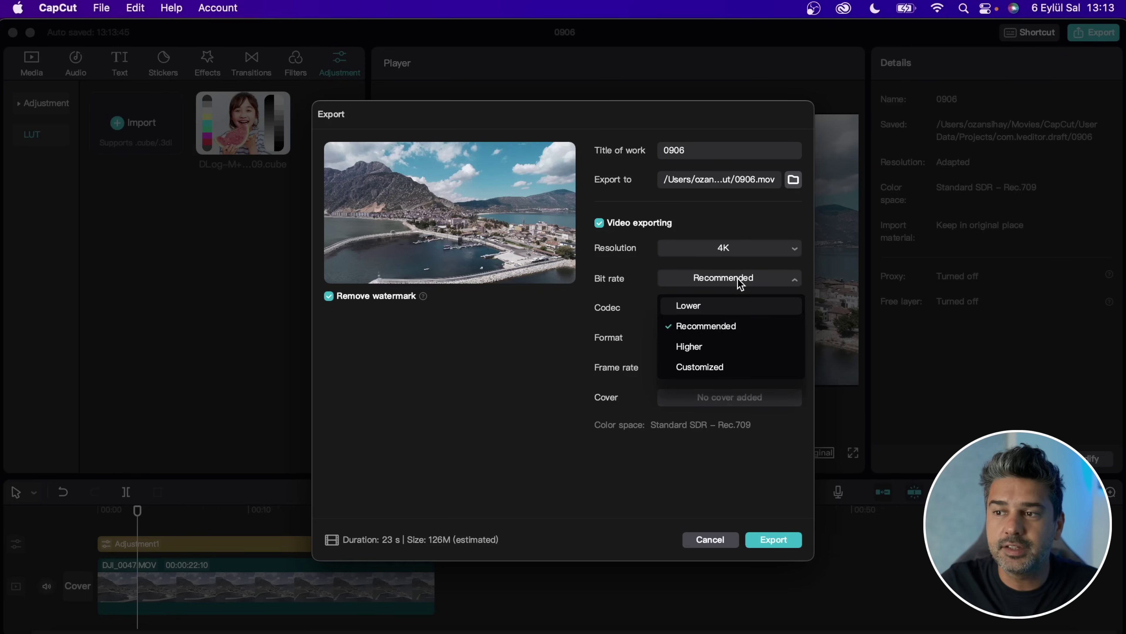
left_click(718, 348)
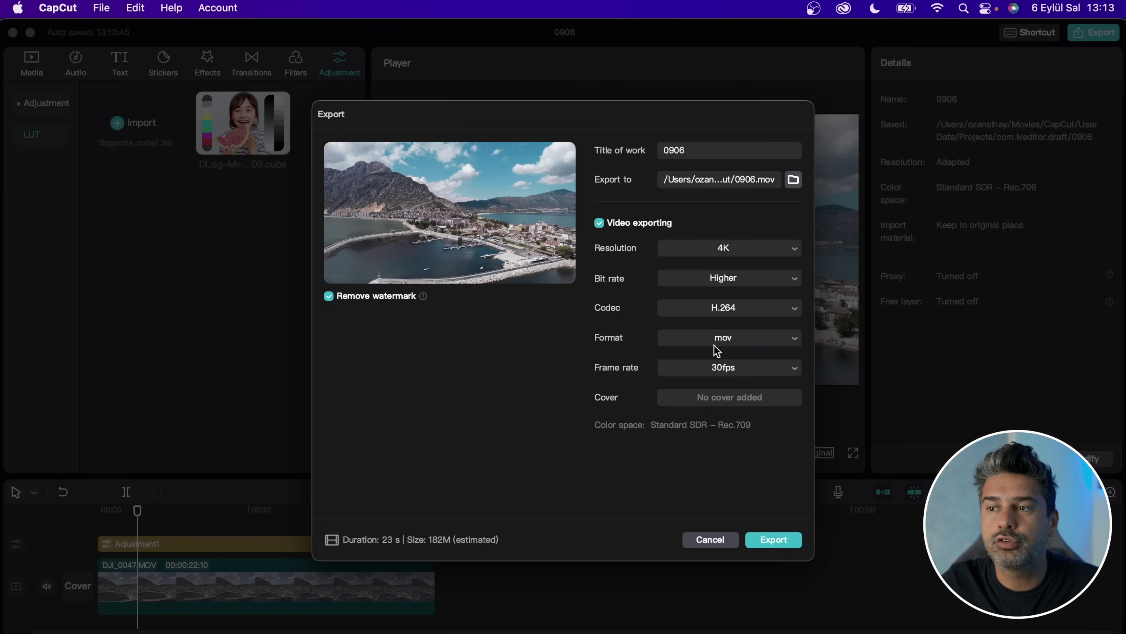
Review the codec, format and frame rate options and export the video as an H.264 mov at 30fps
left_click(725, 308)
scroll(745, 379, "down", 5)
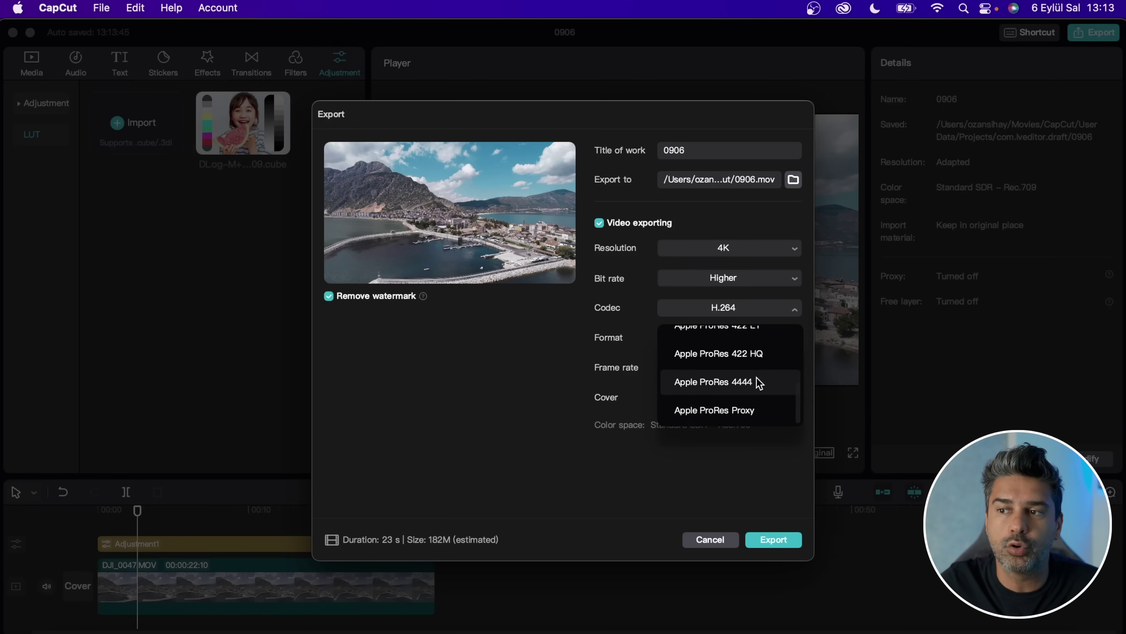
scroll(739, 393, "up", 5)
left_click(623, 352)
left_click(723, 337)
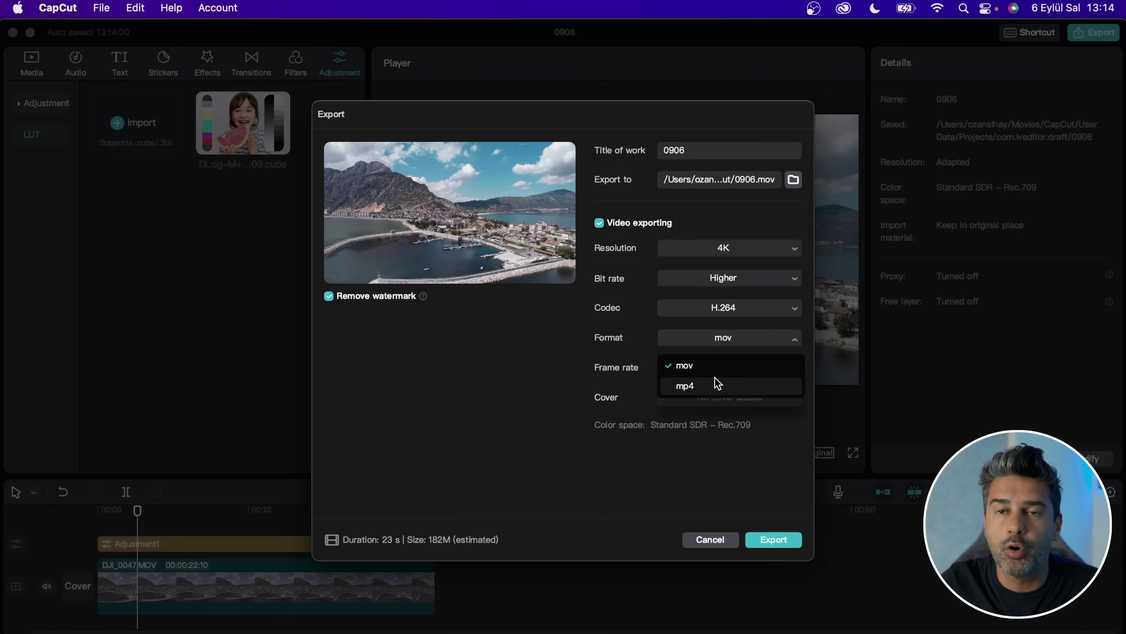
left_click(539, 316)
left_click(732, 368)
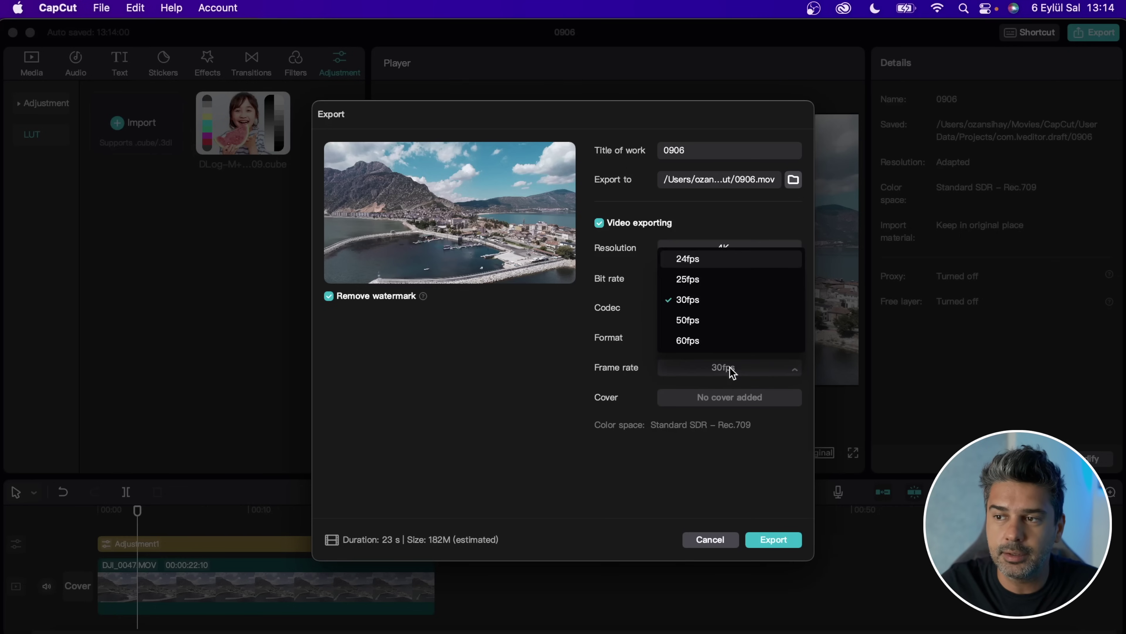
left_click(501, 399)
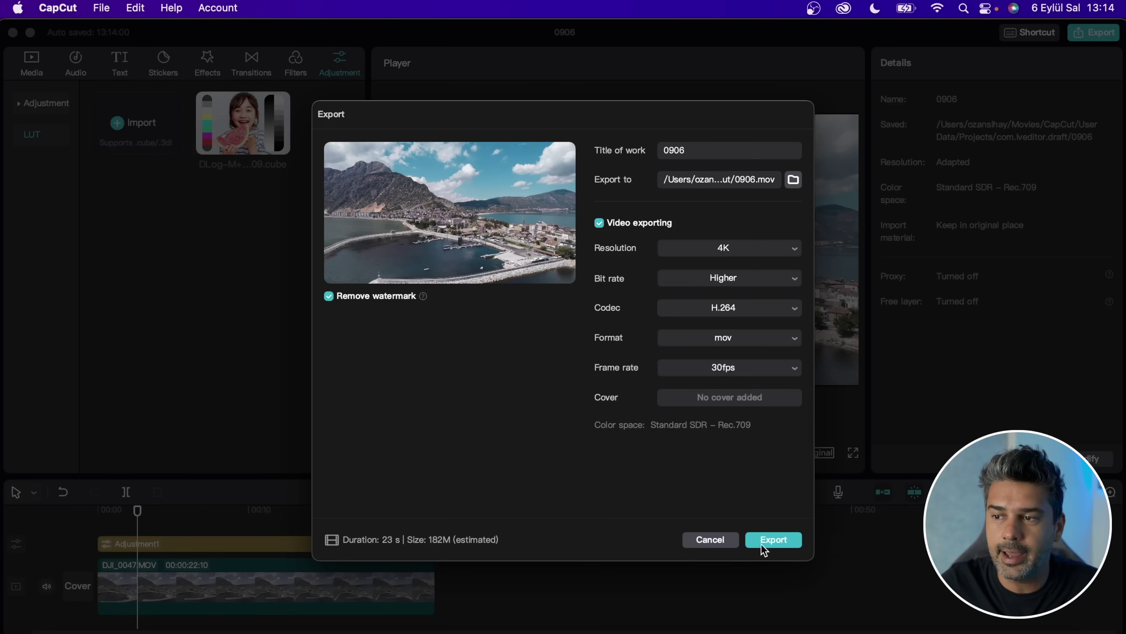
left_click(774, 539)
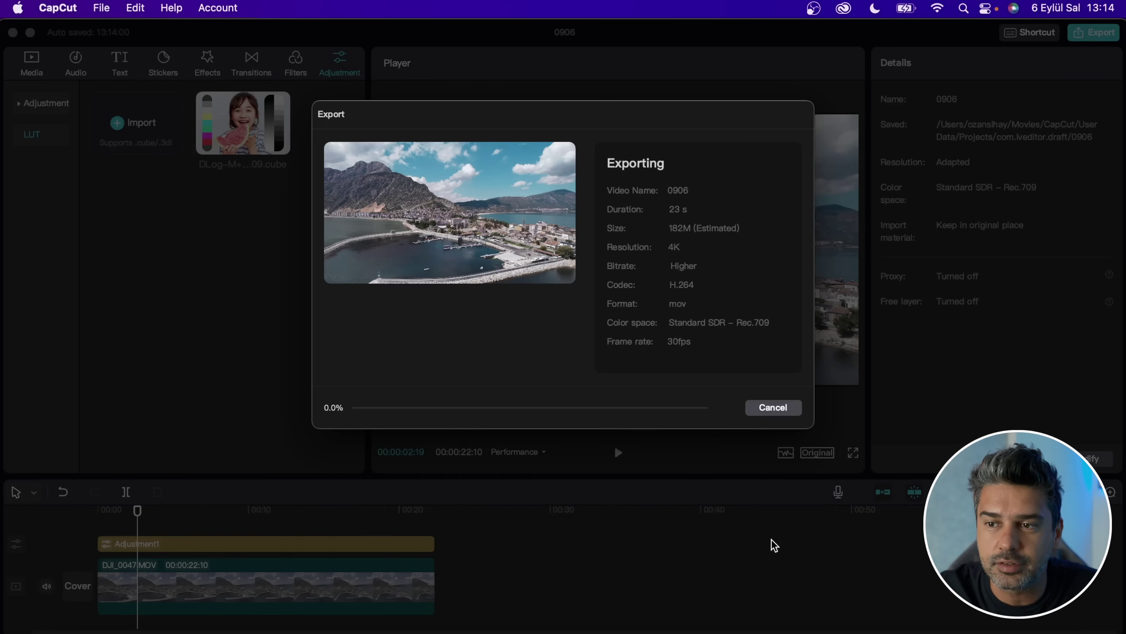